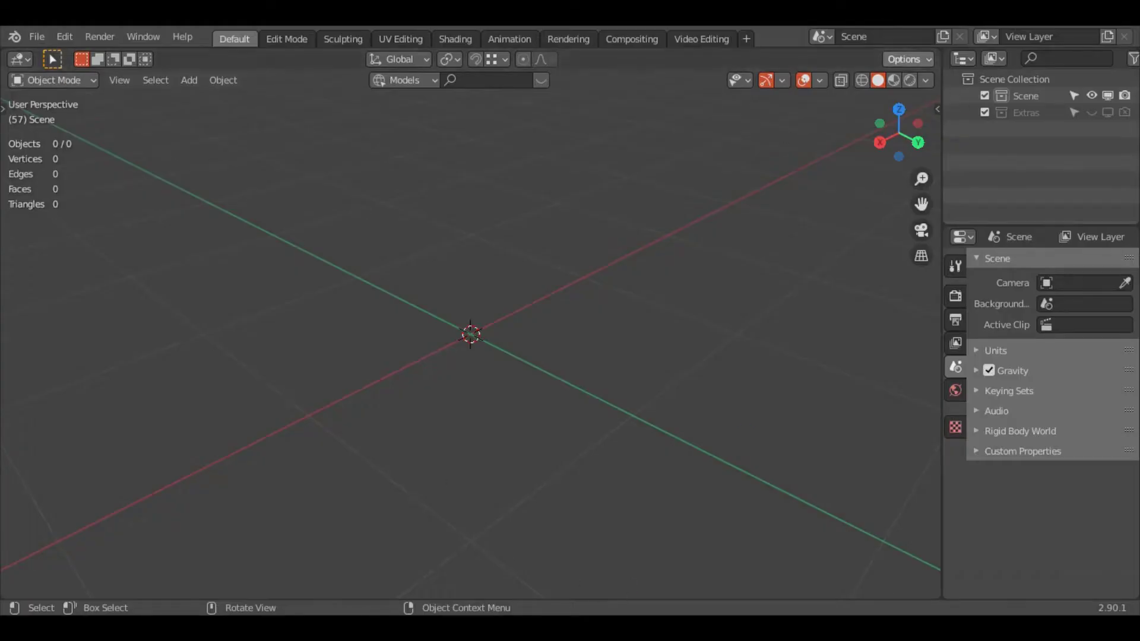
- Add a plane to the empty scene and scale it up 4 times
key("shift+a")
type("s4")
key("Return")
- Enter Edit Mode on the plane and orbit to see the whole slab
key("Tab")
middle_click_drag(814, 408, 663, 404)
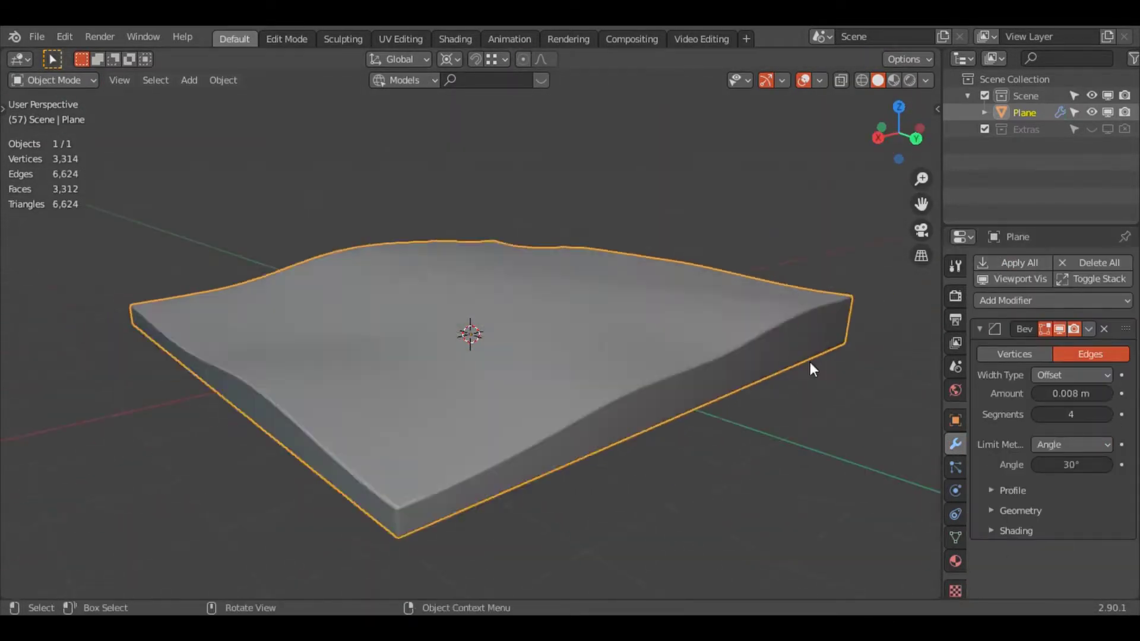
middle_click_drag(273, 441, 660, 478)
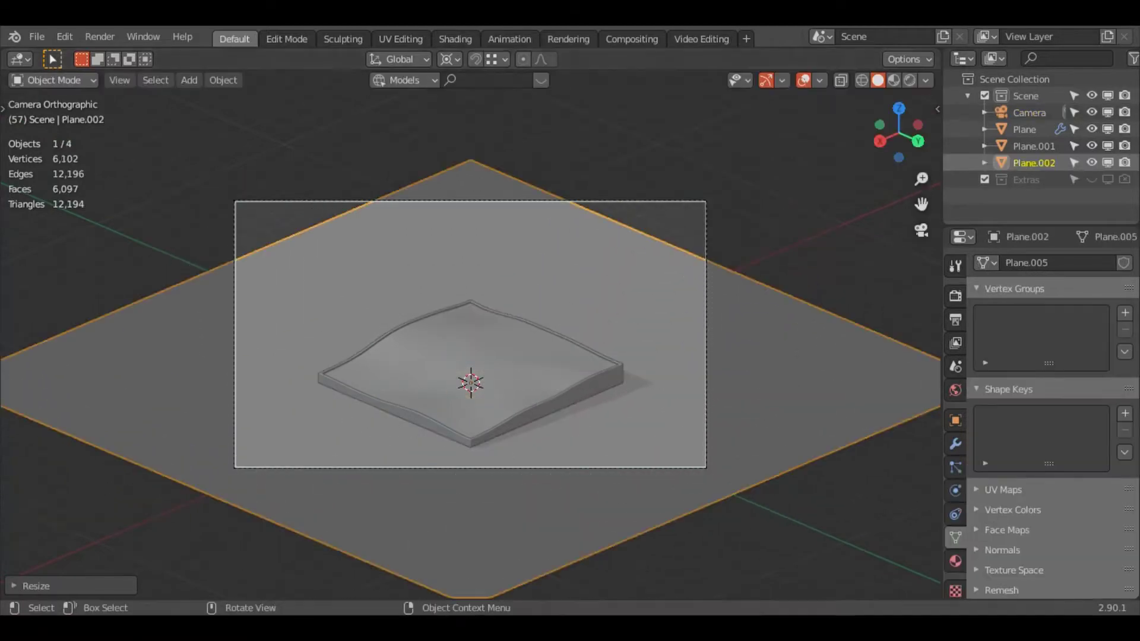
- Resize, lower and reposition the large ground plane, then hide it
key("s")
key("g")
left_click(749, 490)
left_click(954, 420)
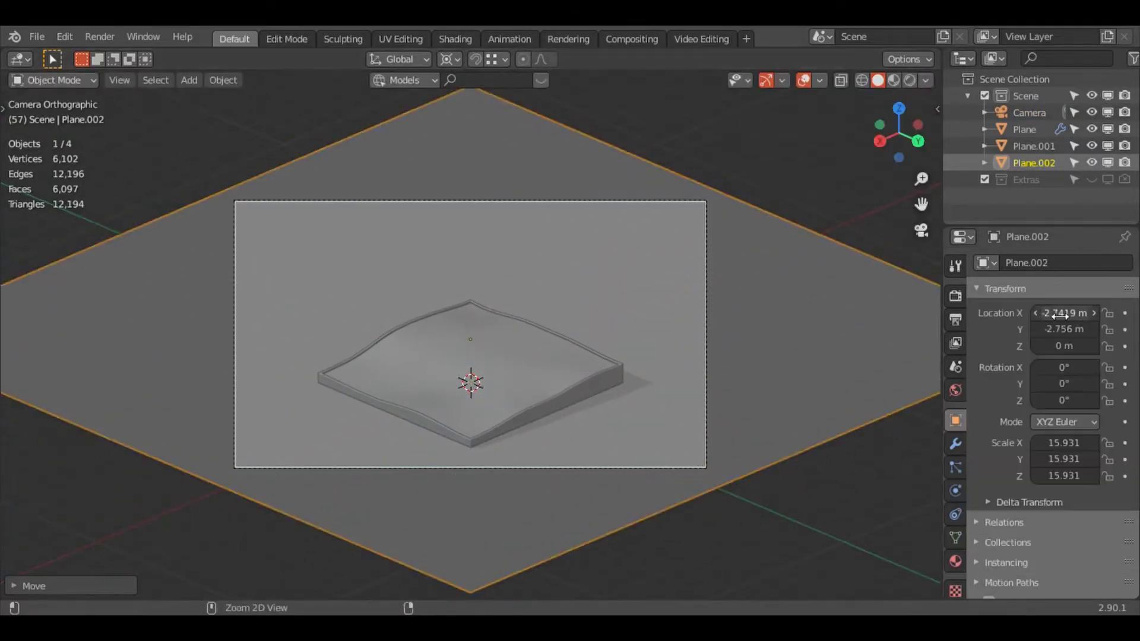
key("h")
middle_click_drag(859, 241, 681, 330)
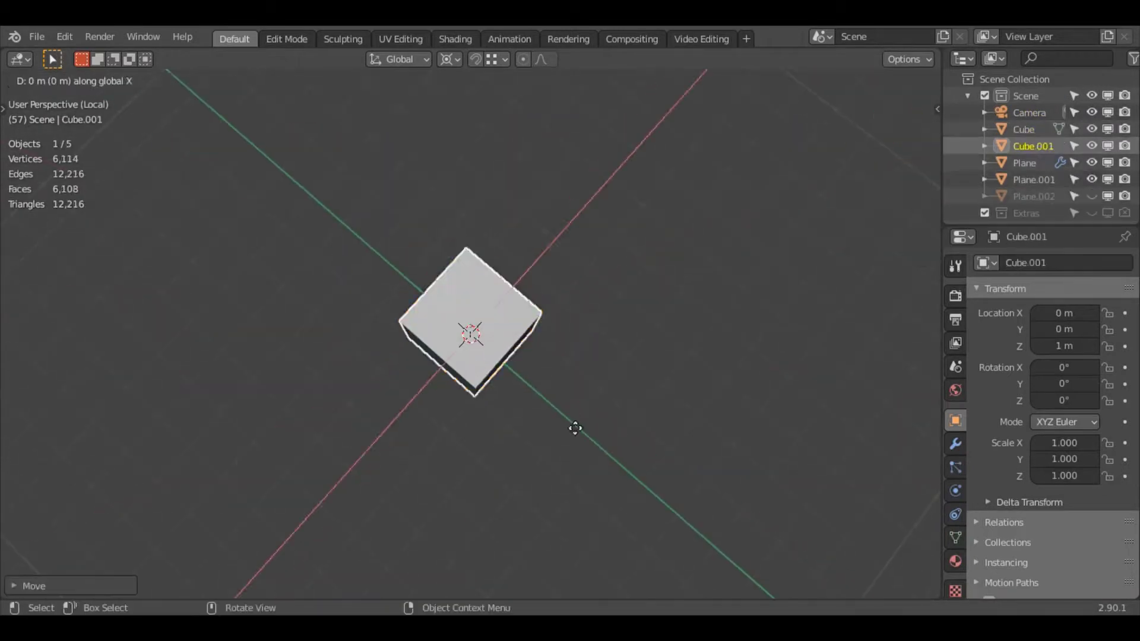
- Turn the cube 45° and move it along its local X axis
left_click(671, 457)
key("g")
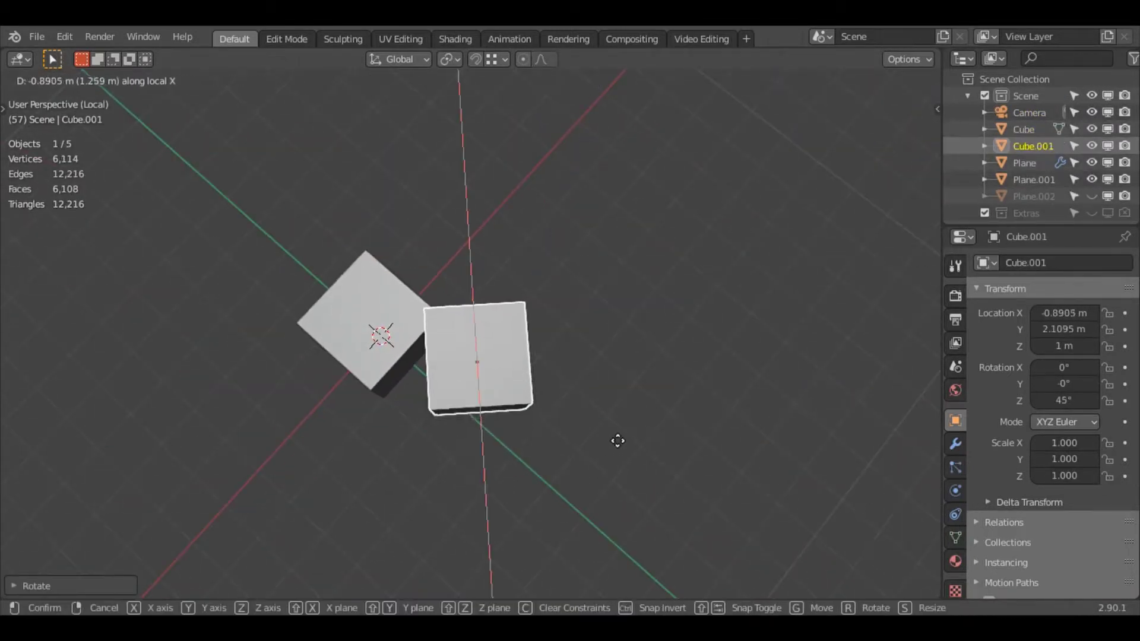
scroll(655, 411, "up", 3)
key("g")
key("x")
key("x")
left_click(666, 385)
scroll(671, 380, "down", 3)
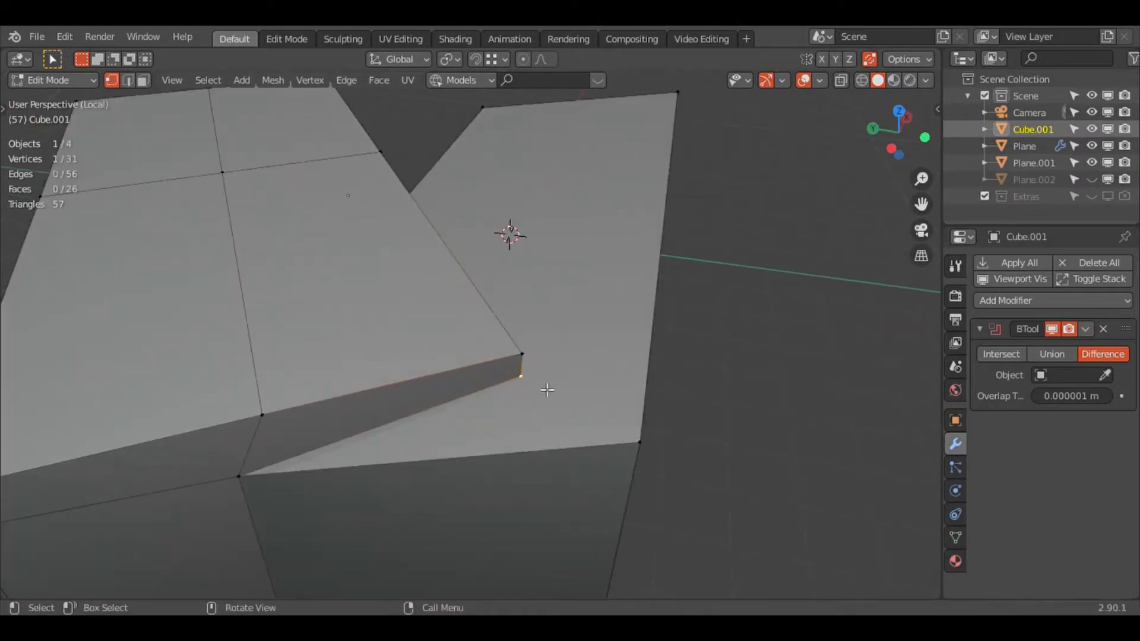
- Merge the block's vertices and snap a vertex to an edge, excluding vertical movement
left_click(661, 445)
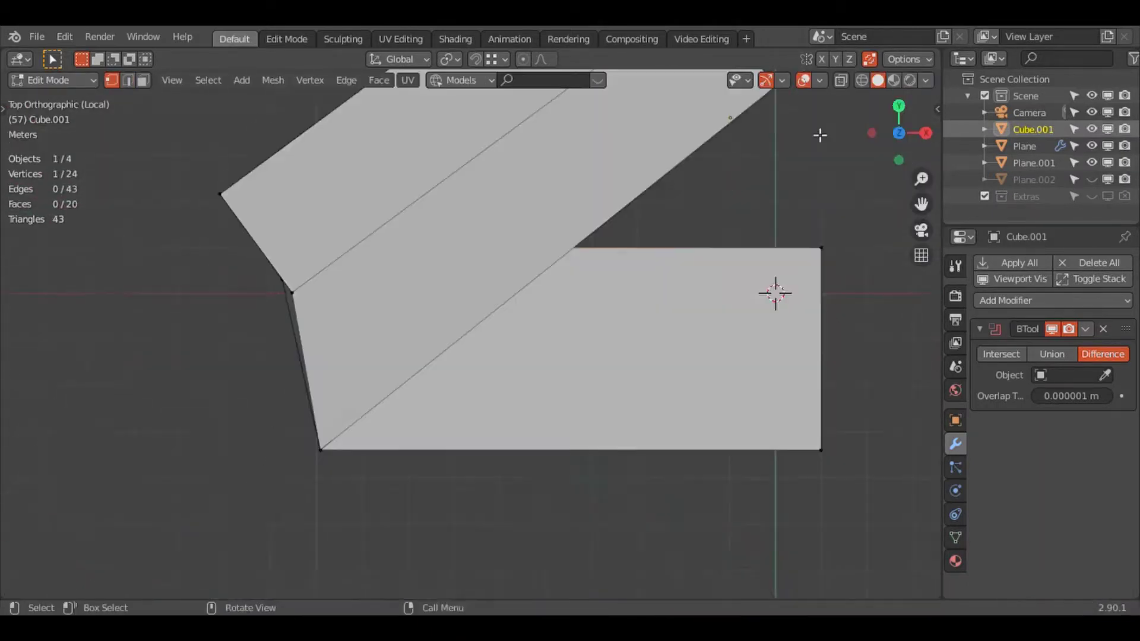
left_click(504, 59)
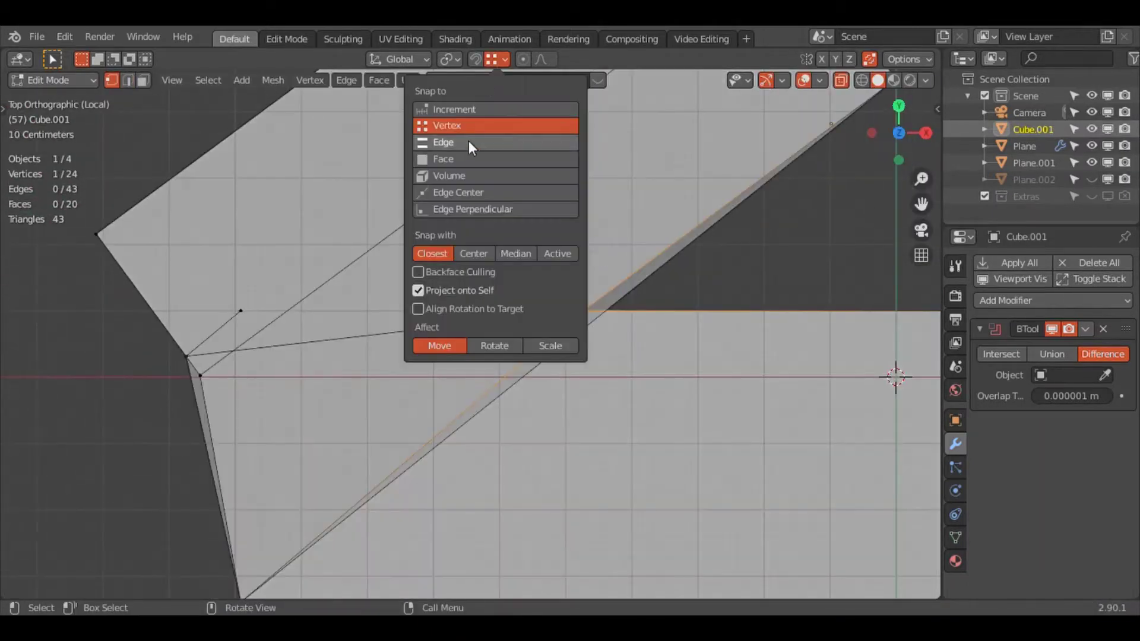
left_click(469, 142)
key("g")
key("shift+z")
left_click(614, 315)
scroll(629, 292, "up", 3)
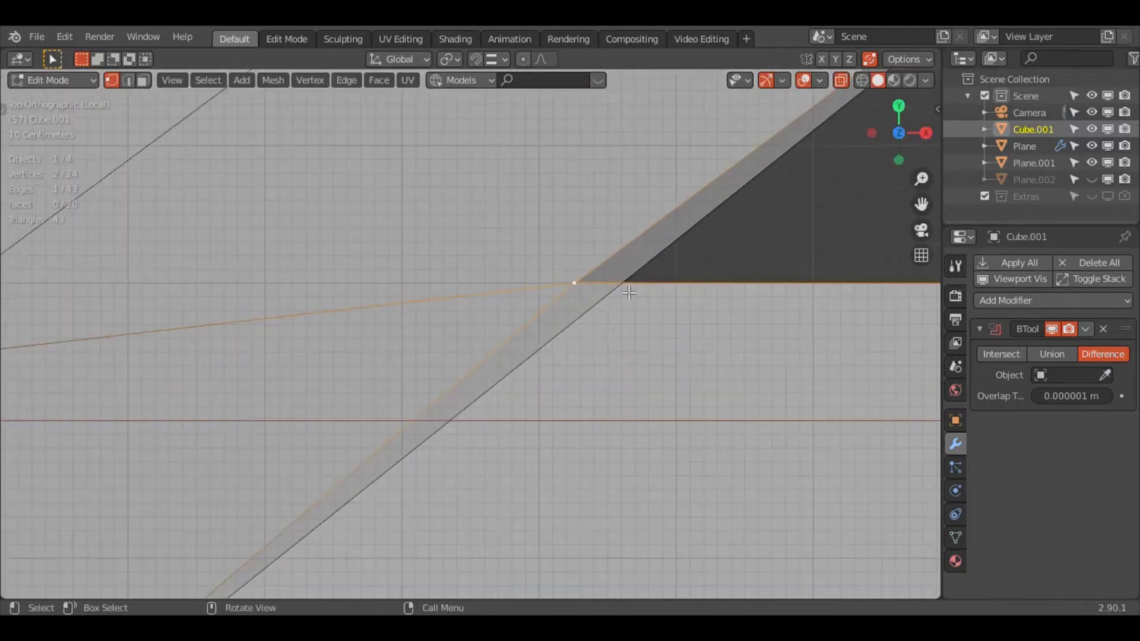
left_click(614, 297)
middle_click_drag(614, 298, 534, 318)
scroll(313, 388, "down", 5)
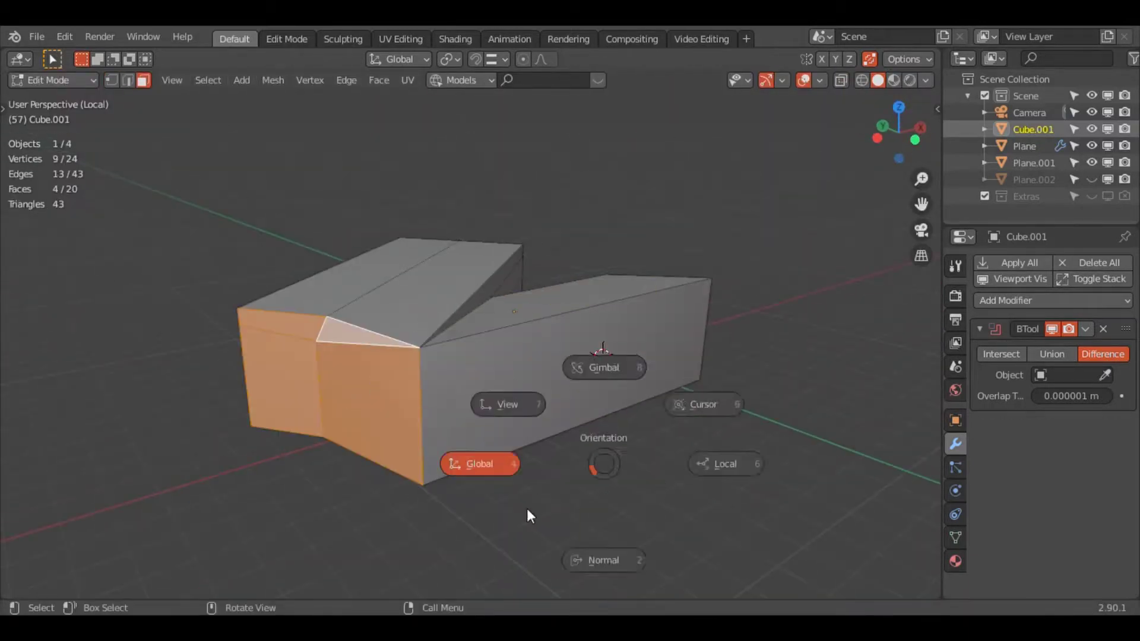
- Switch to Normal orientation and slide an edge along the wall
left_click(603, 559)
middle_click_drag(571, 524, 591, 453)
key("g")
key("g")
left_click(352, 409)
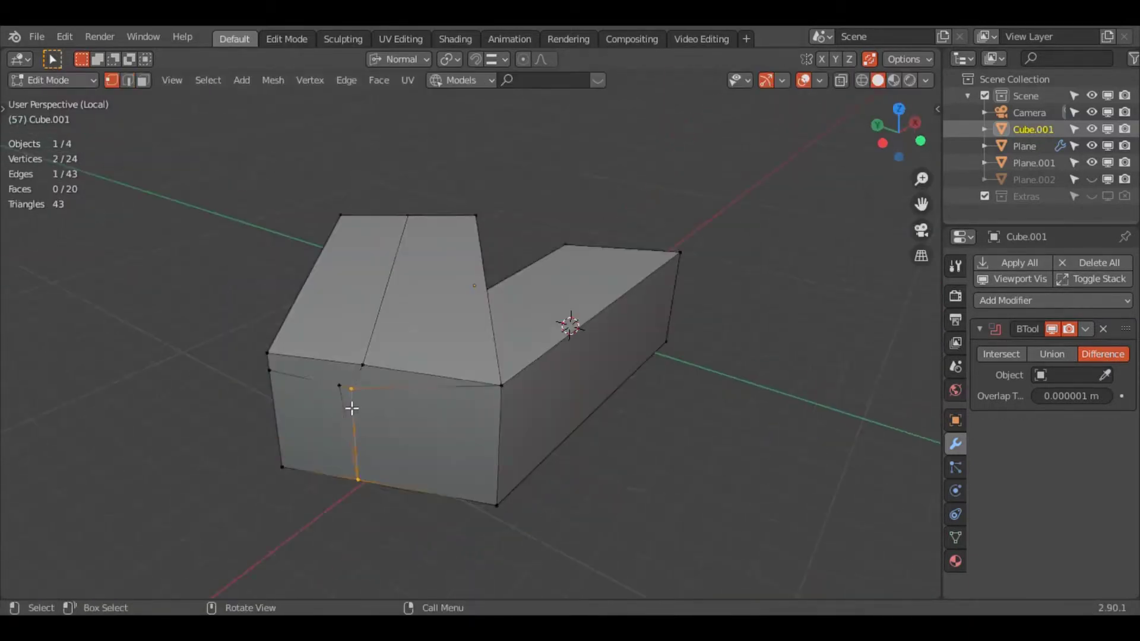
middle_click_drag(352, 408, 522, 338)
- Add a loop cut across the block and slightly shift an edge
key("ctrl+r")
middle_click_drag(634, 377, 530, 318)
key("3")
left_click(577, 366)
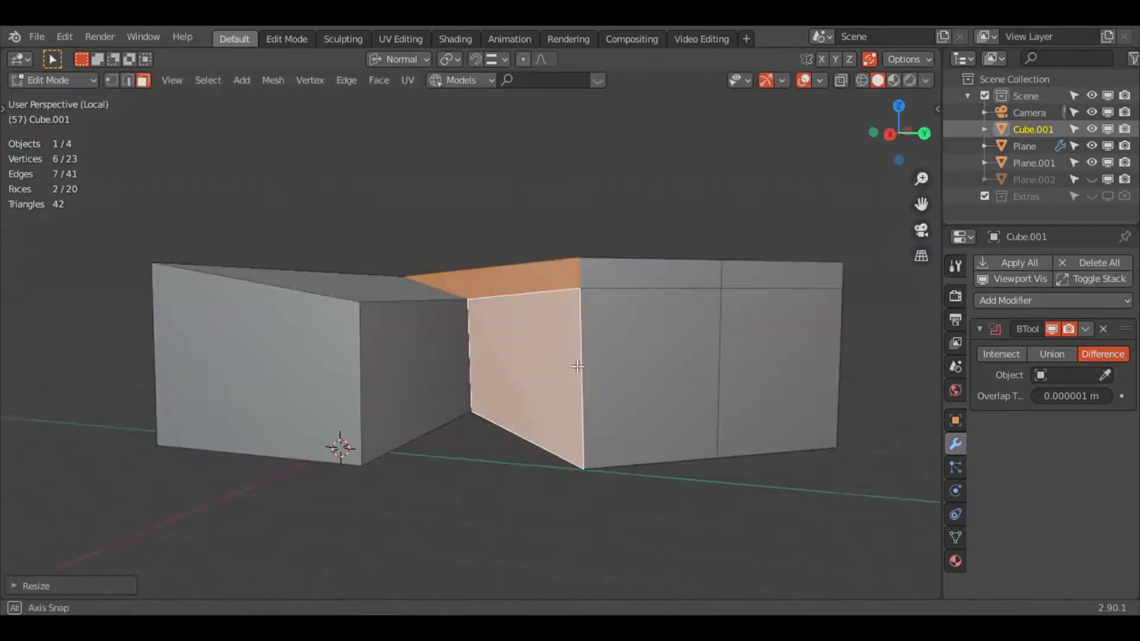
middle_click_drag(577, 366, 516, 324)
key("Tab")
middle_click_drag(753, 308, 594, 371)
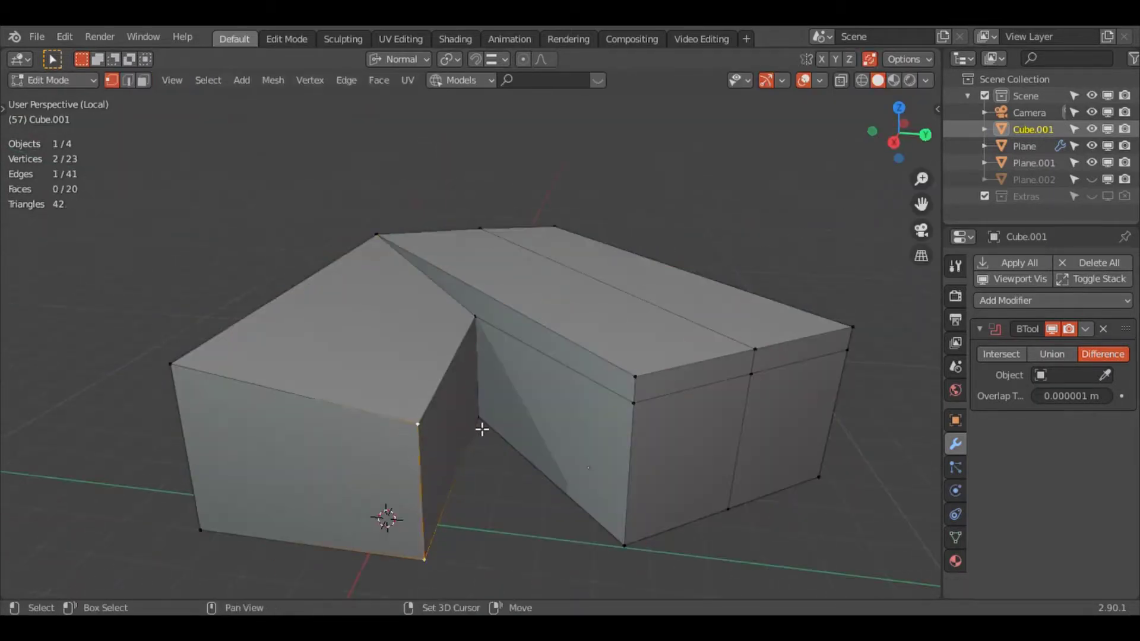
key("Escape")
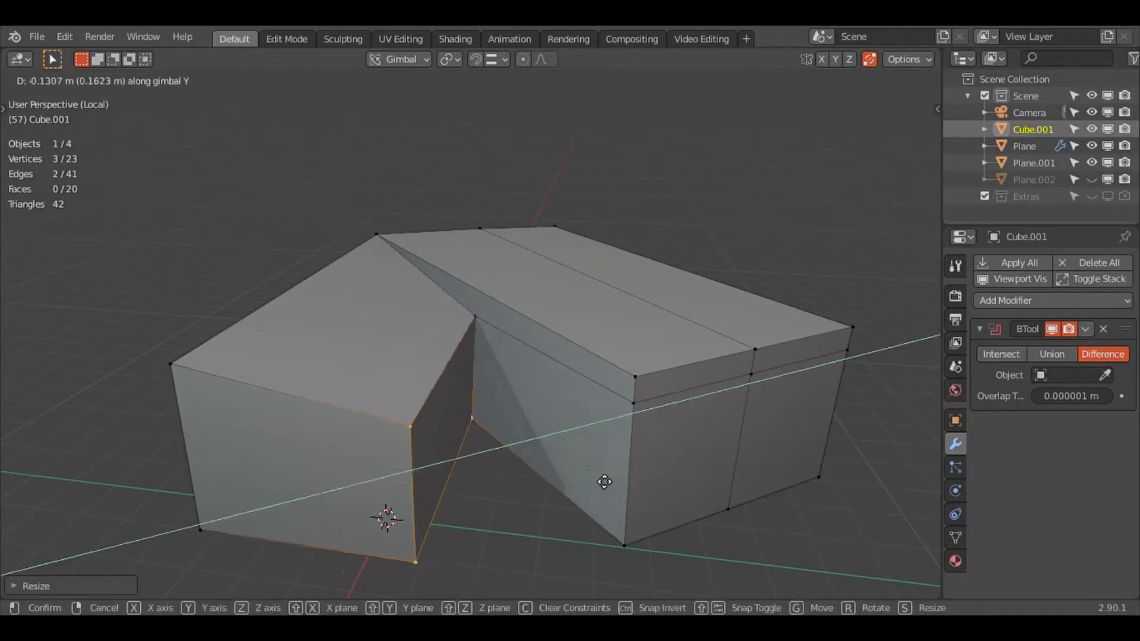
left_click(605, 481)
- Refresh the boolean mesh and dissolve the unneeded edges
key("Tab")
mouse_move(496, 389)
middle_mouse_down()
mouse_move(425, 374)
mouse_move(516, 303)
mouse_move(482, 434)
mouse_move(621, 255)
mouse_move(516, 209)
mouse_move(828, 353)
middle_mouse_up()
key("Tab")
key("2")
key("ctrl+x")
key("1")
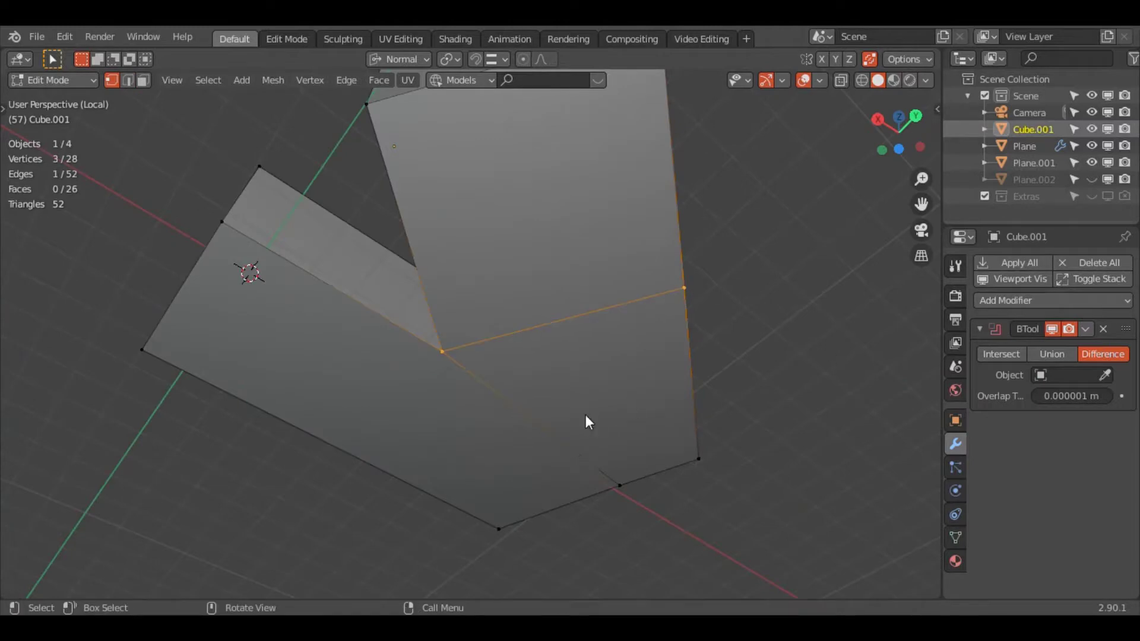
middle_click_drag(585, 414, 451, 332)
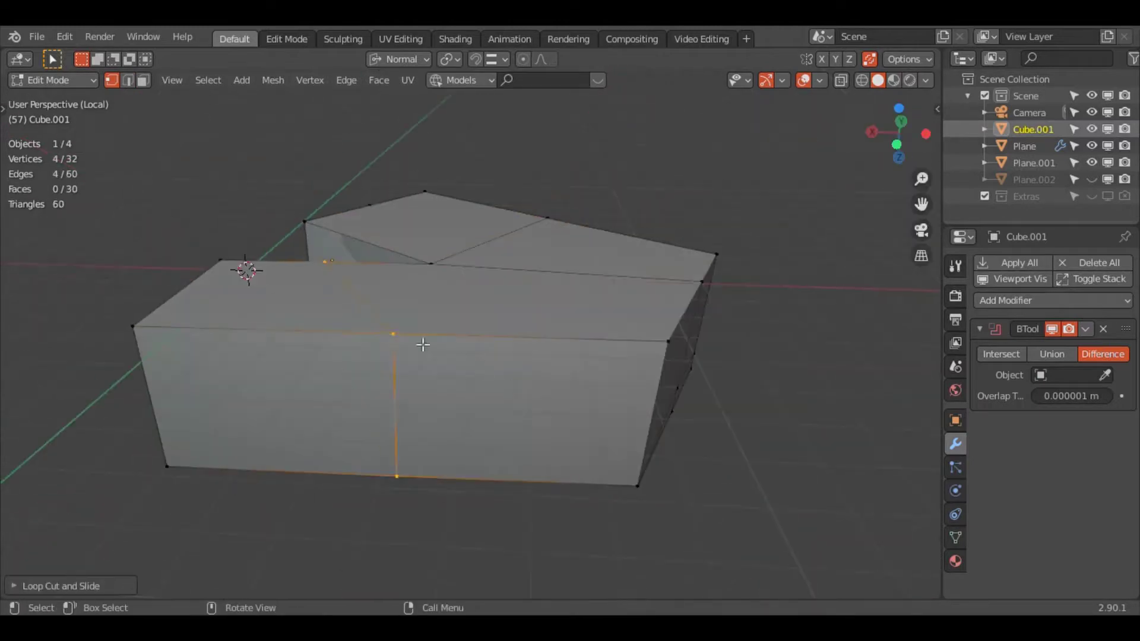
- Add a loop cut across the wall and return to Object Mode
key("shift+v")
left_click(572, 408)
mouse_move(573, 407)
middle_mouse_down()
mouse_move(784, 580)
mouse_move(623, 445)
mouse_move(711, 434)
mouse_move(746, 397)
middle_mouse_up()
key("Tab")
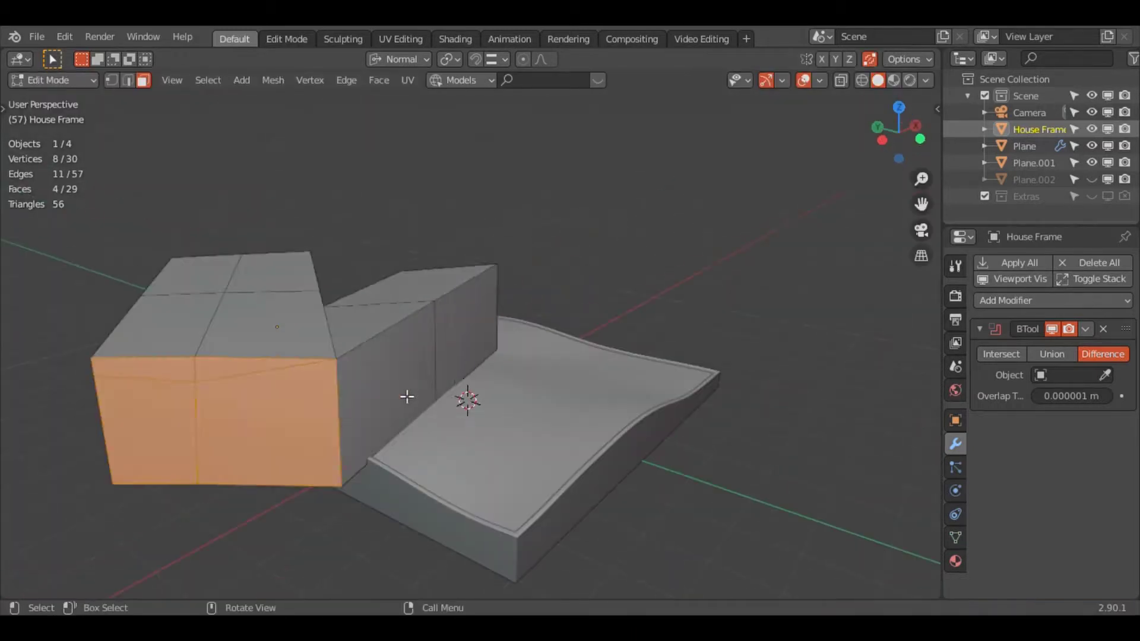
- Resize House Frame's front faces, exit Edit Mode, and check the camera view
key("Escape")
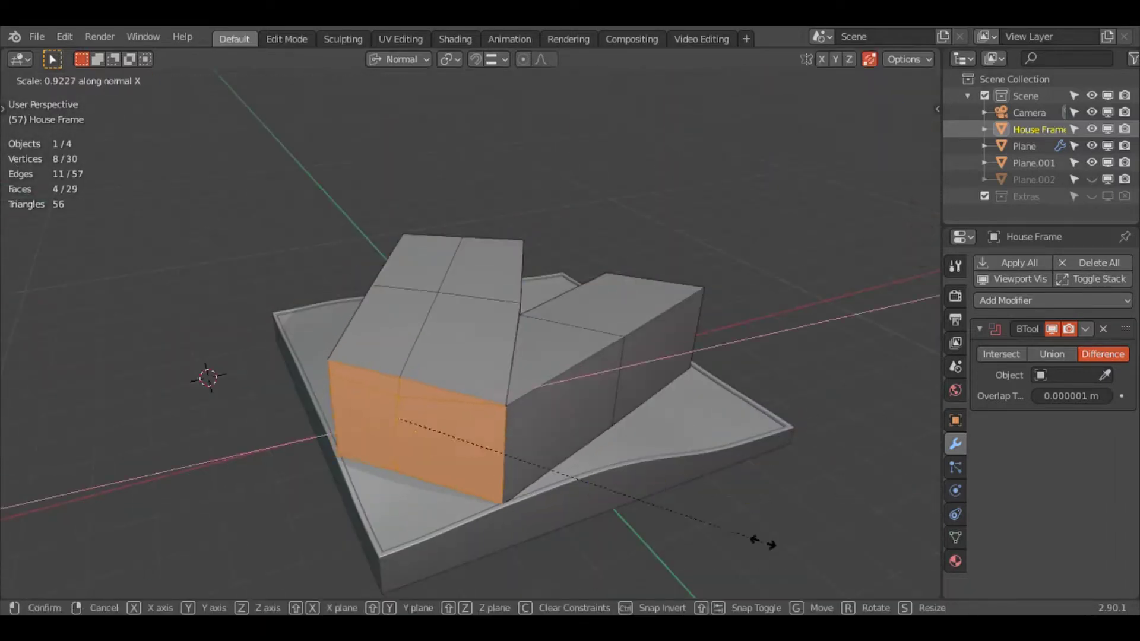
left_click(635, 490)
key("Tab")
key("KP_0")
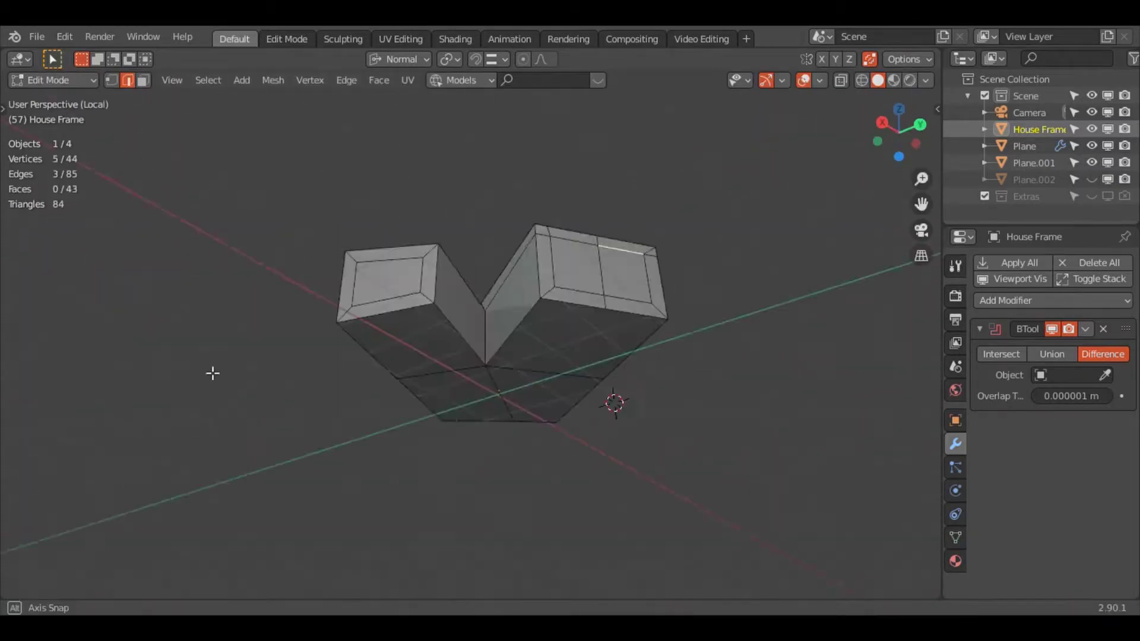
middle_click_drag(211, 374, 568, 334)
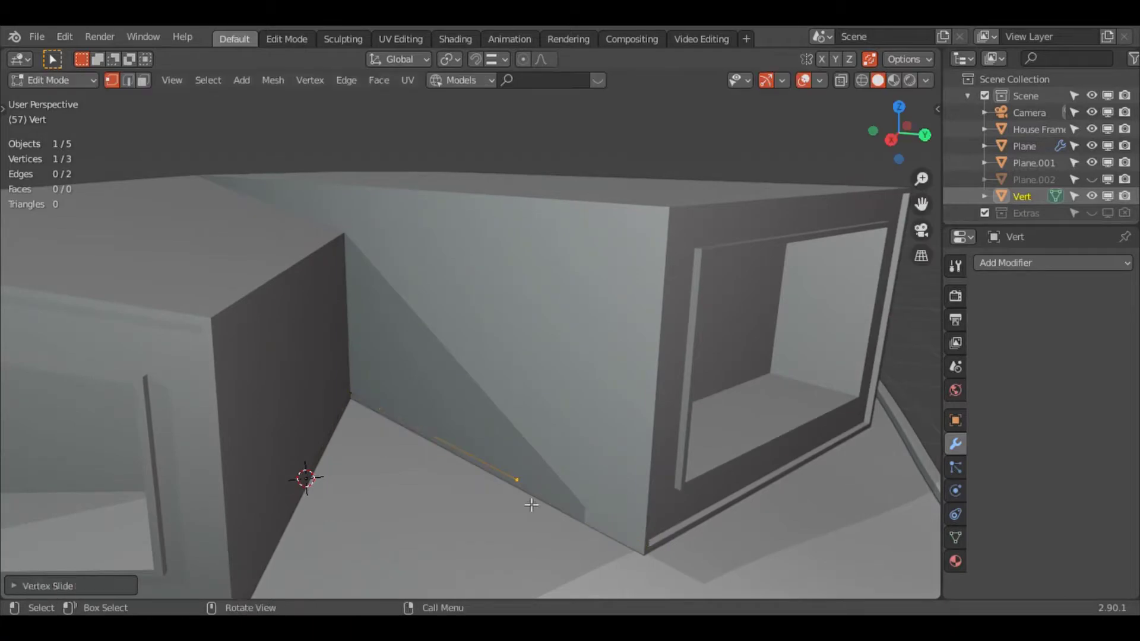
- Merge the extruded vertex into place in the gap between the wings
middle_click_drag(531, 504, 375, 426)
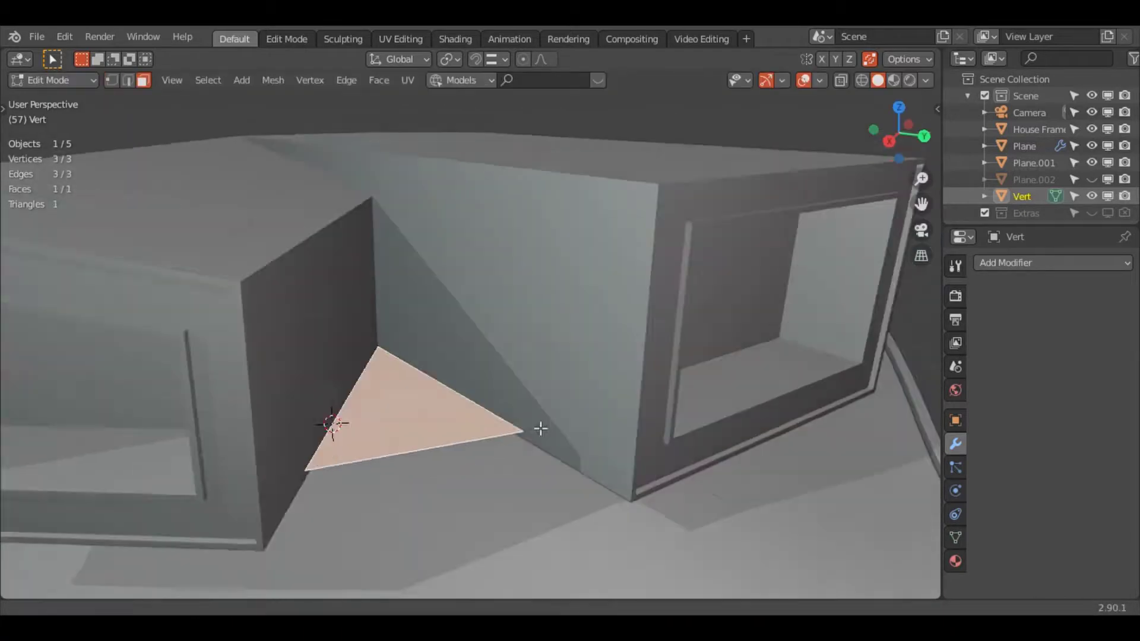
middle_click_drag(539, 427, 280, 458)
scroll(682, 286, "down", 5)
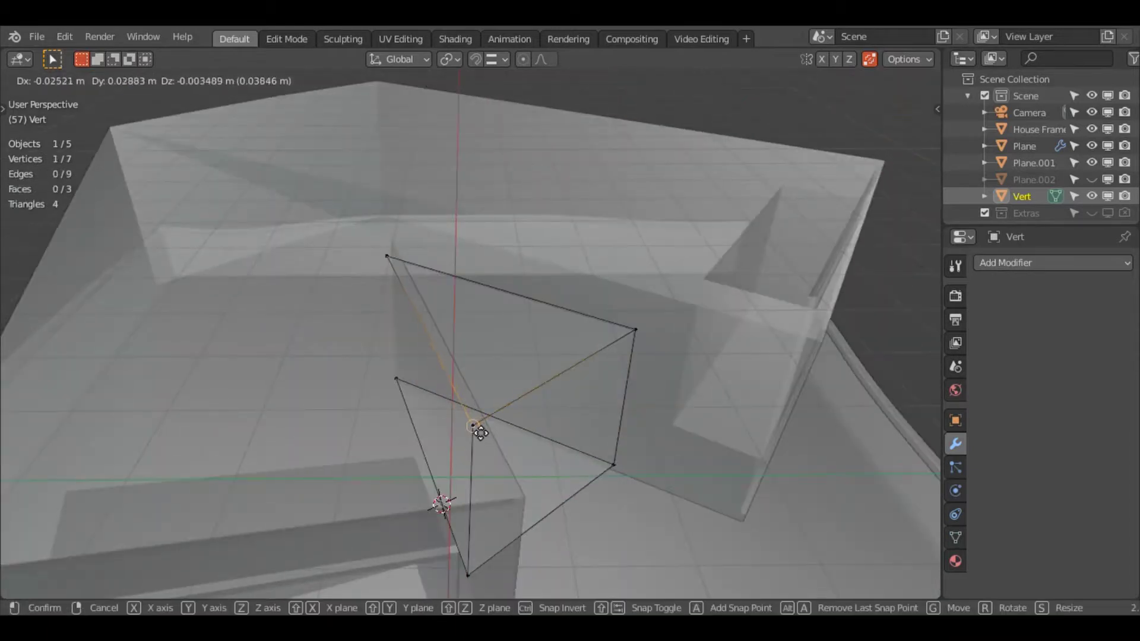
left_click(480, 433)
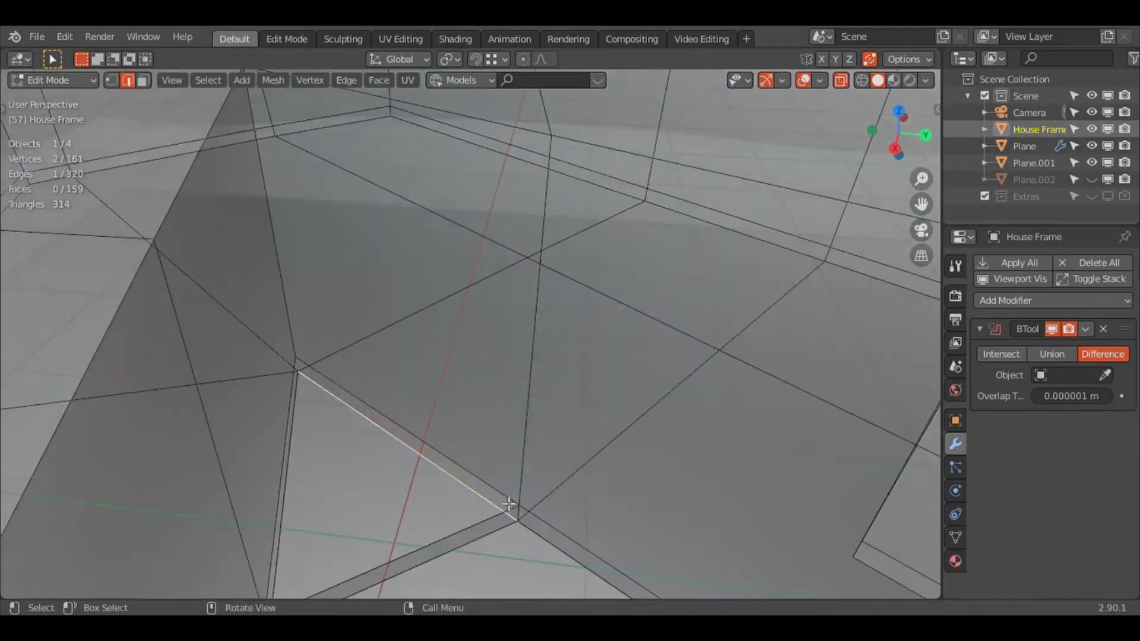
- Add a new plane and, with vertex snapping, place it against the house wall
key("Tab")
mouse_move(444, 329)
middle_mouse_down()
mouse_move(475, 356)
mouse_move(550, 357)
mouse_move(401, 328)
mouse_move(446, 269)
mouse_move(407, 412)
middle_mouse_up()
key("shift+a")
left_click(504, 59)
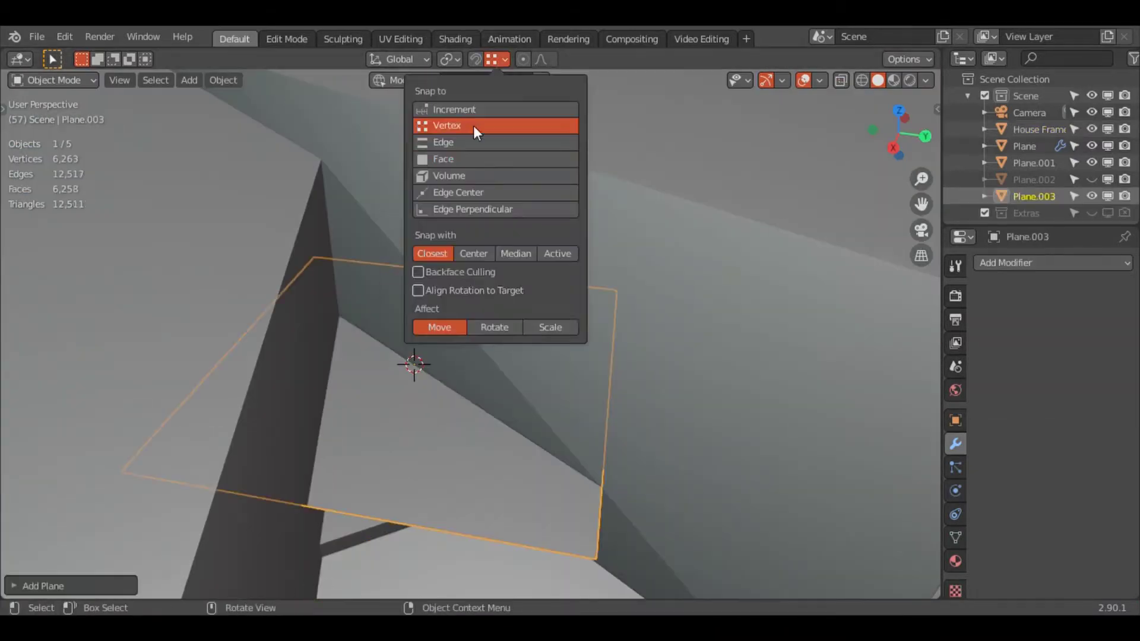
left_click(473, 130)
key("g")
key("Return")
left_click(955, 420)
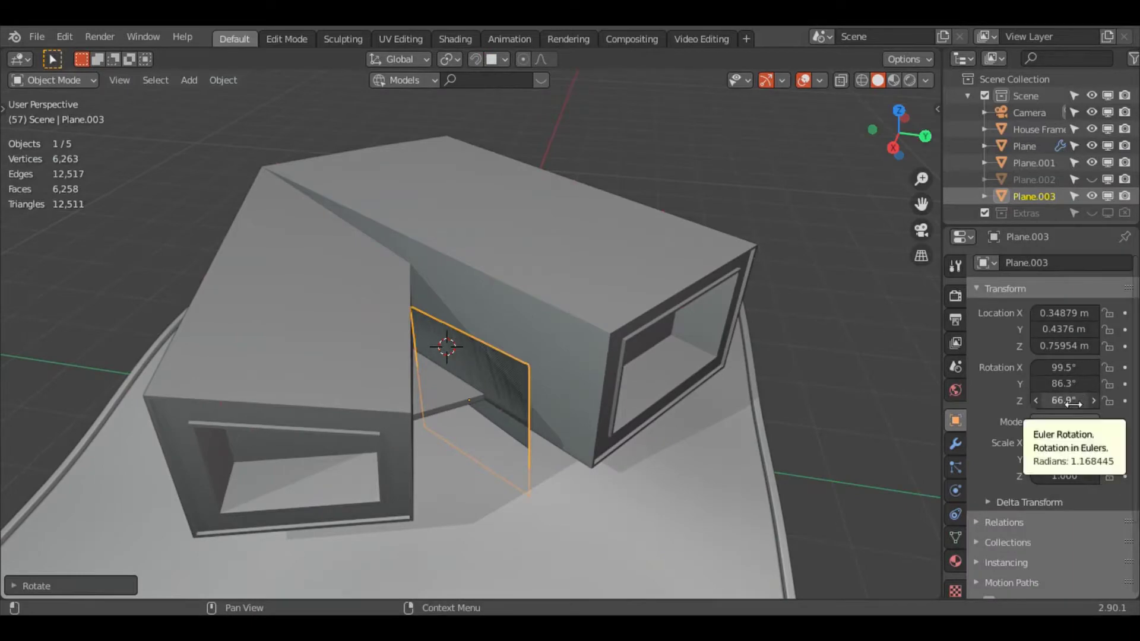
- Rotate the door plane 90° on Y and turn it about Z
left_click_drag(1072, 390, 1051, 390)
middle_click_drag(772, 332, 726, 318)
type("90")
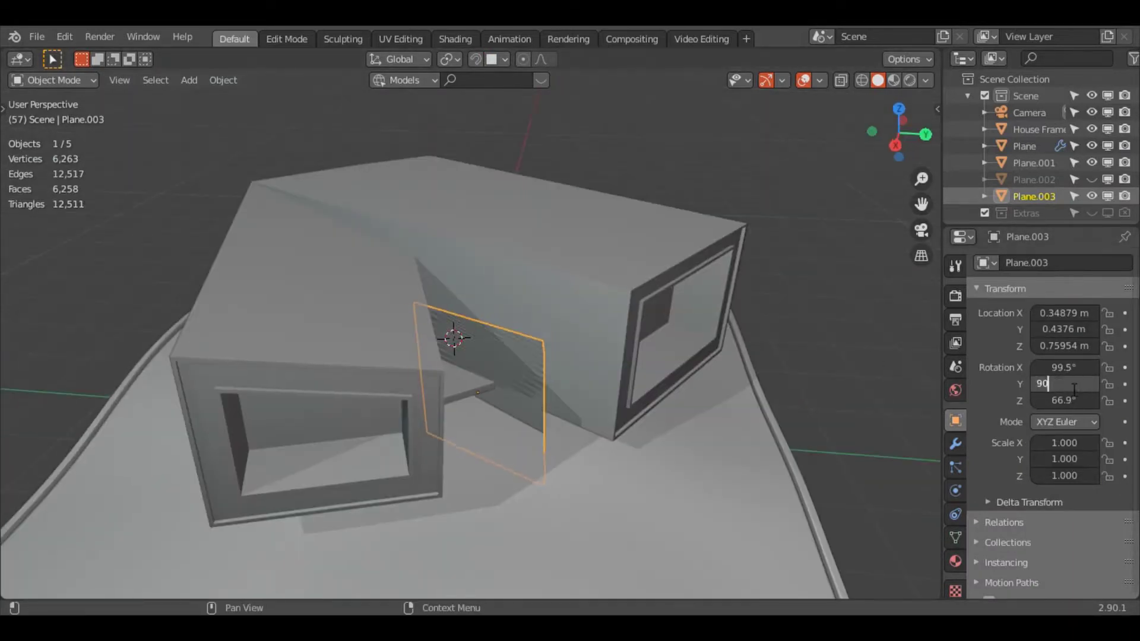
key("Return")
key("r")
key("z")
key("Return")
key("KP_3")
key("KP_Divide")
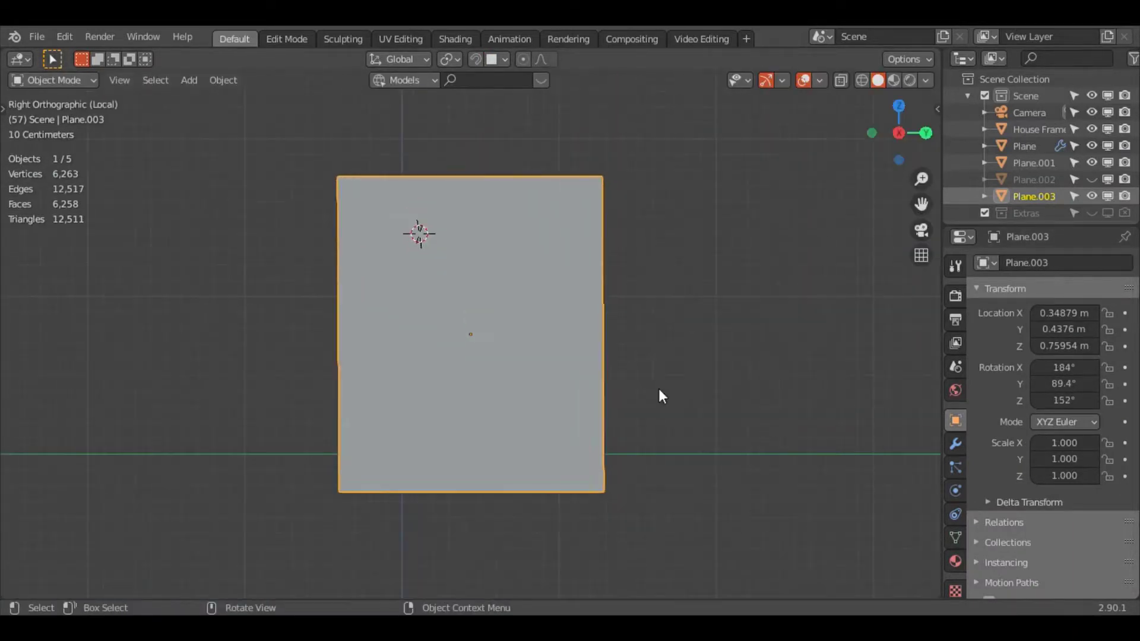
- Resize the door plane's edge vertically and push it out along its normal
key("Tab")
key("s")
key("z")
key("KP_Divide")
middle_click_drag(610, 471, 558, 484)
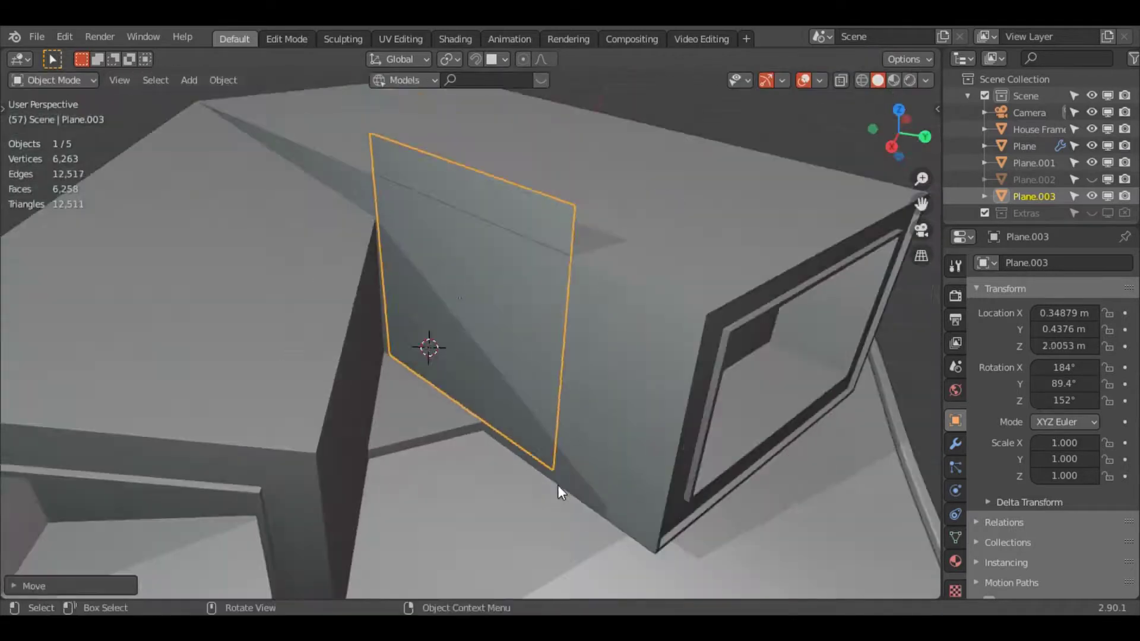
key("Tab")
key("alt+s")
key("g")
key("g")
key("Escape")
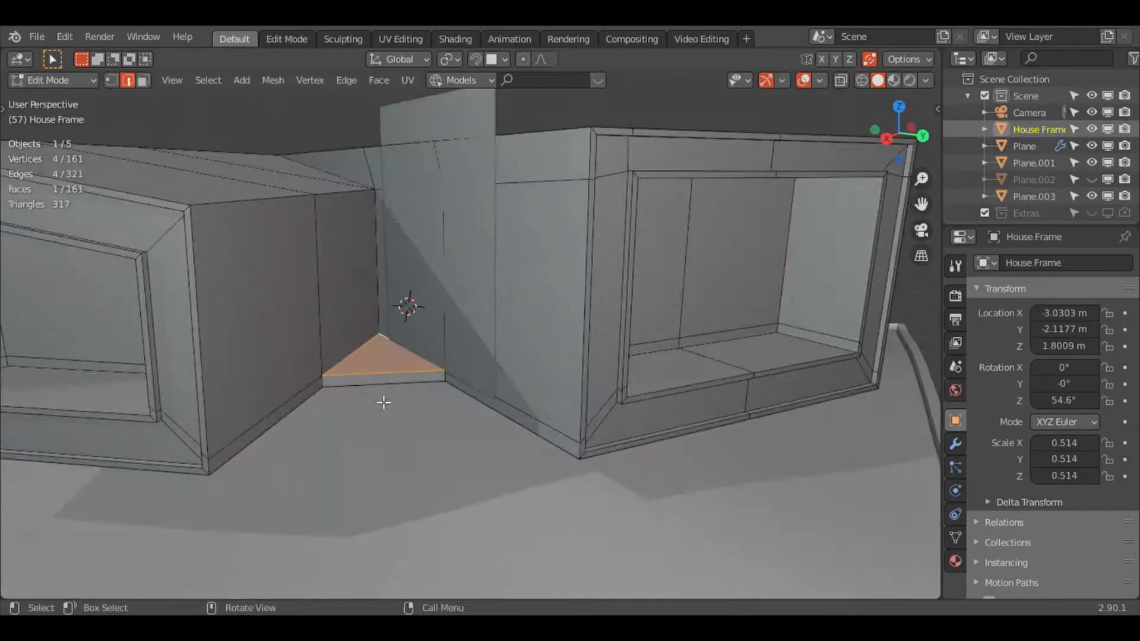
- Edge-slide House Frame geometry around the door and switch to face selection
key("alt+a")
key("F2")
left_click(561, 460)
key("KP_Divide")
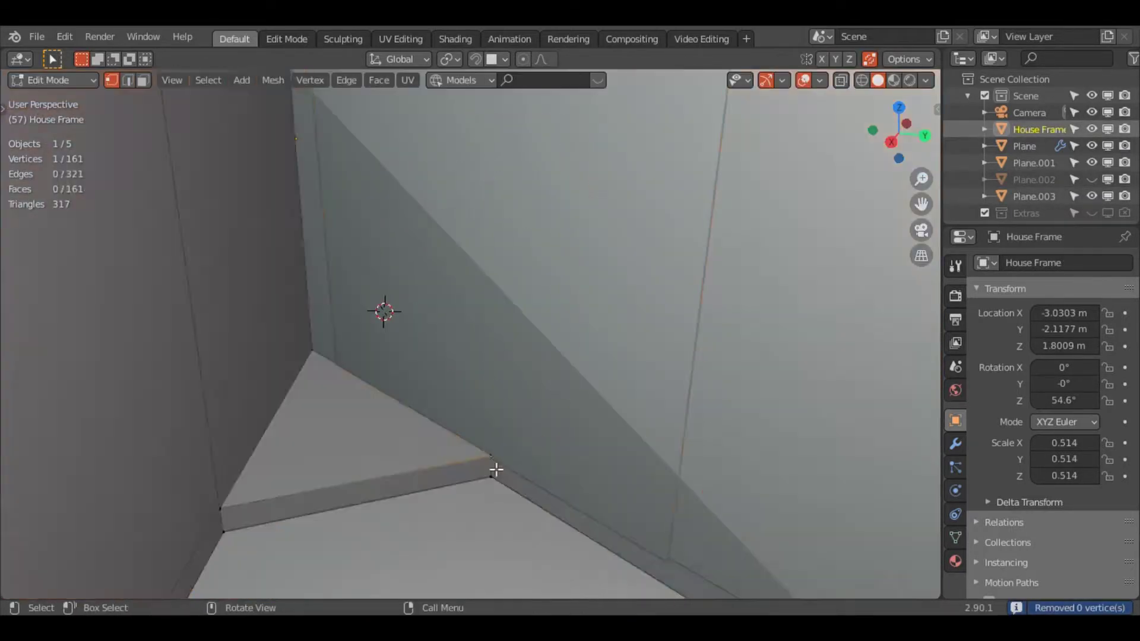
middle_click_drag(496, 468, 617, 494)
key("3")
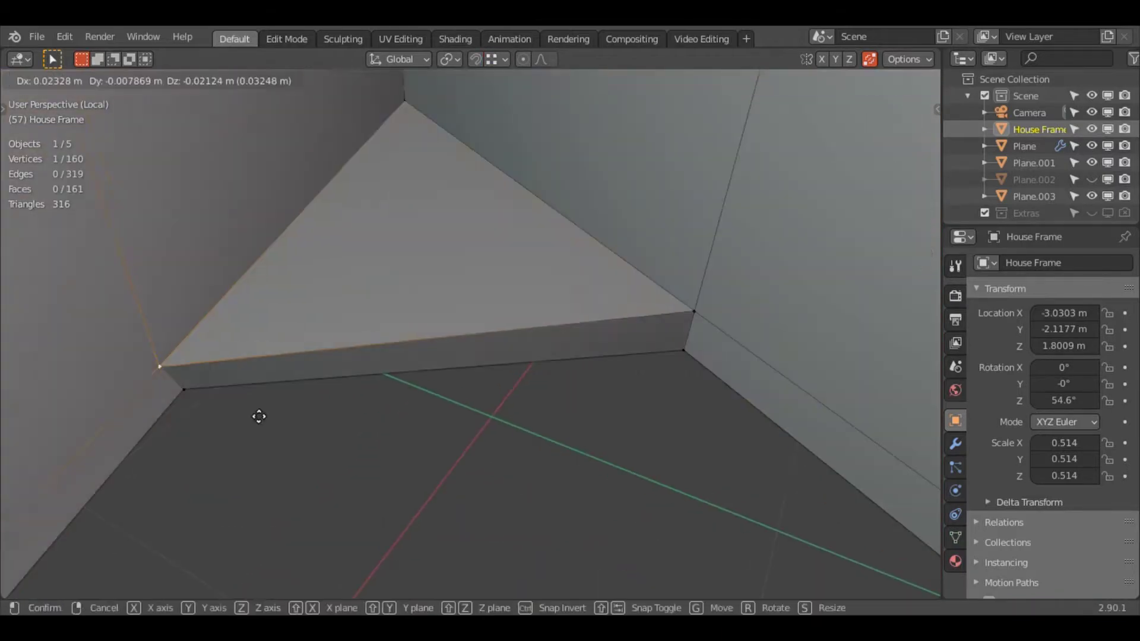
scroll(580, 399, "down", 3)
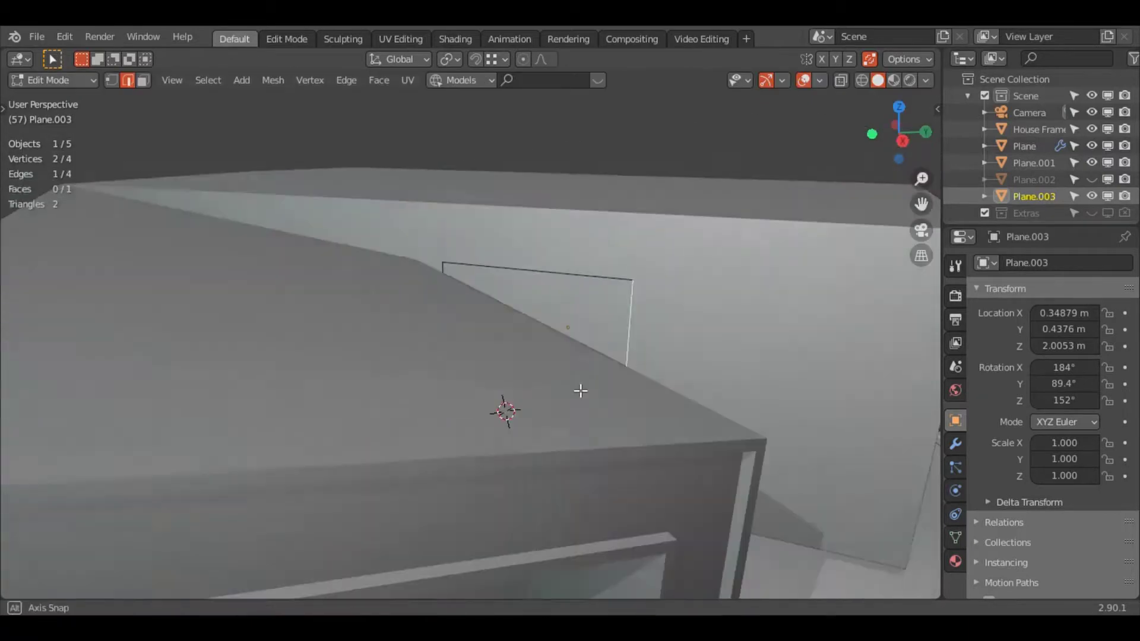
middle_click_drag(588, 386, 313, 370)
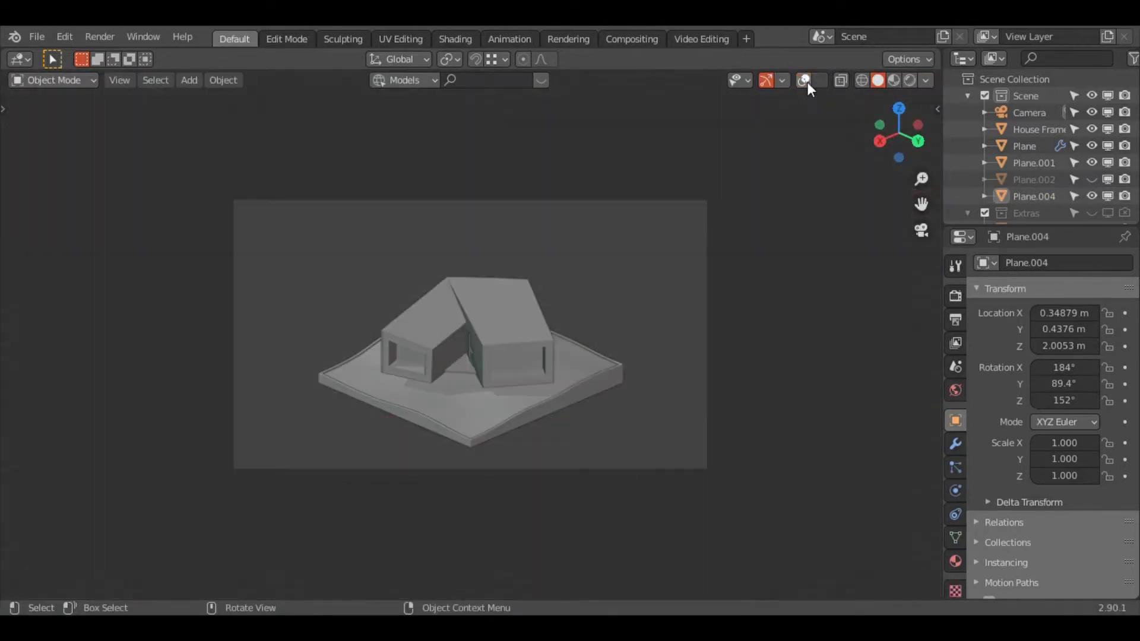
- Restore viewport overlays and rotate the new step cube upright
left_click(806, 81)
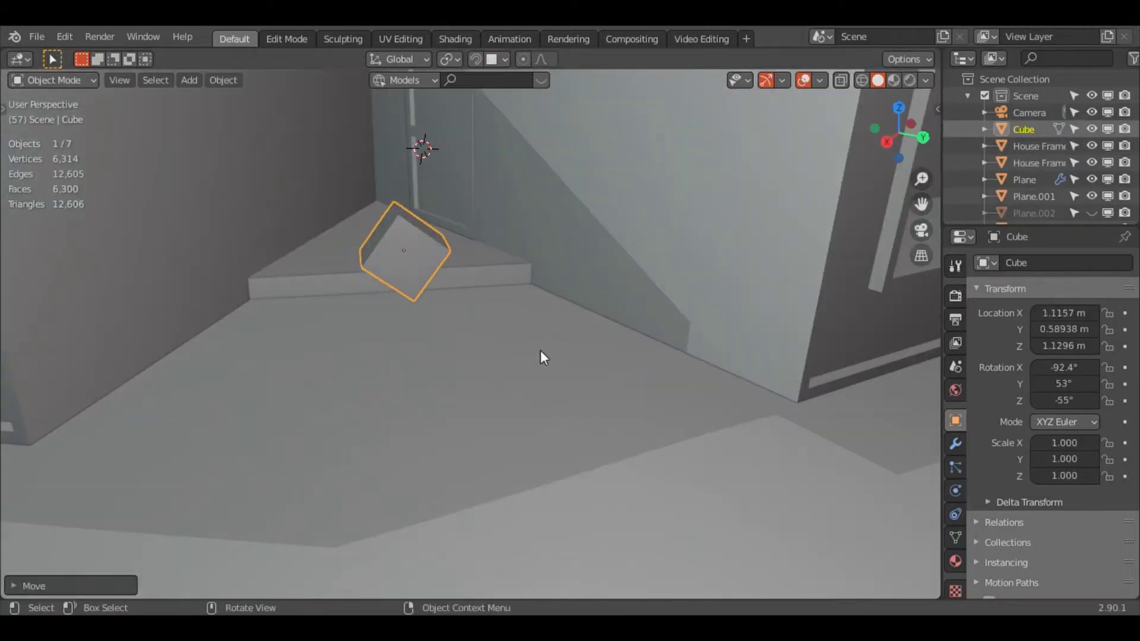
key("r")
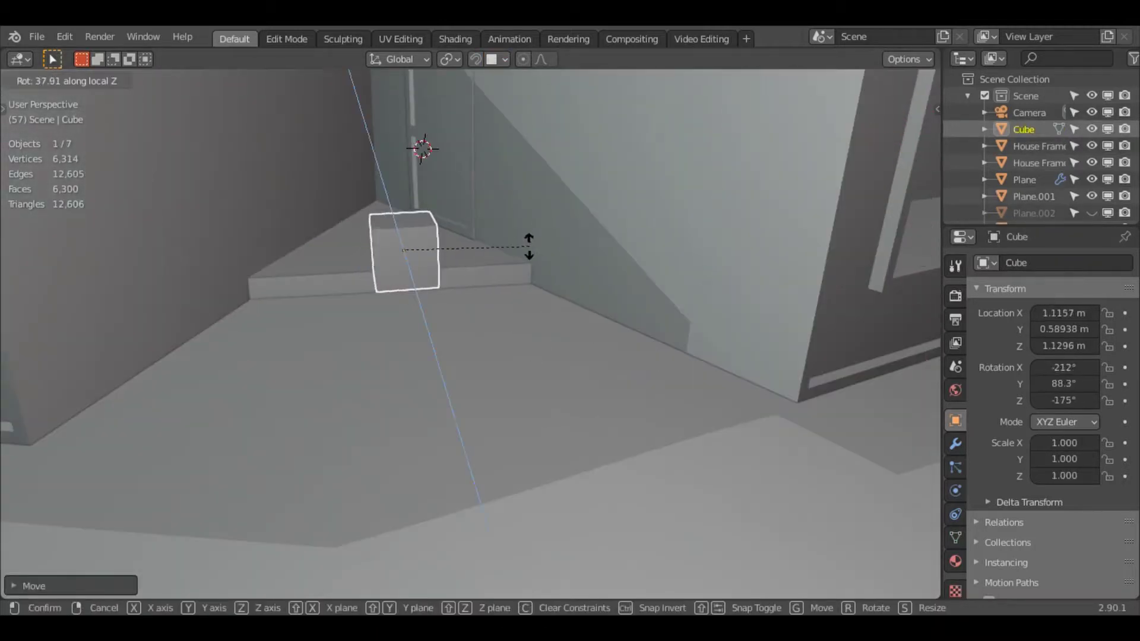
left_click(1003, 388)
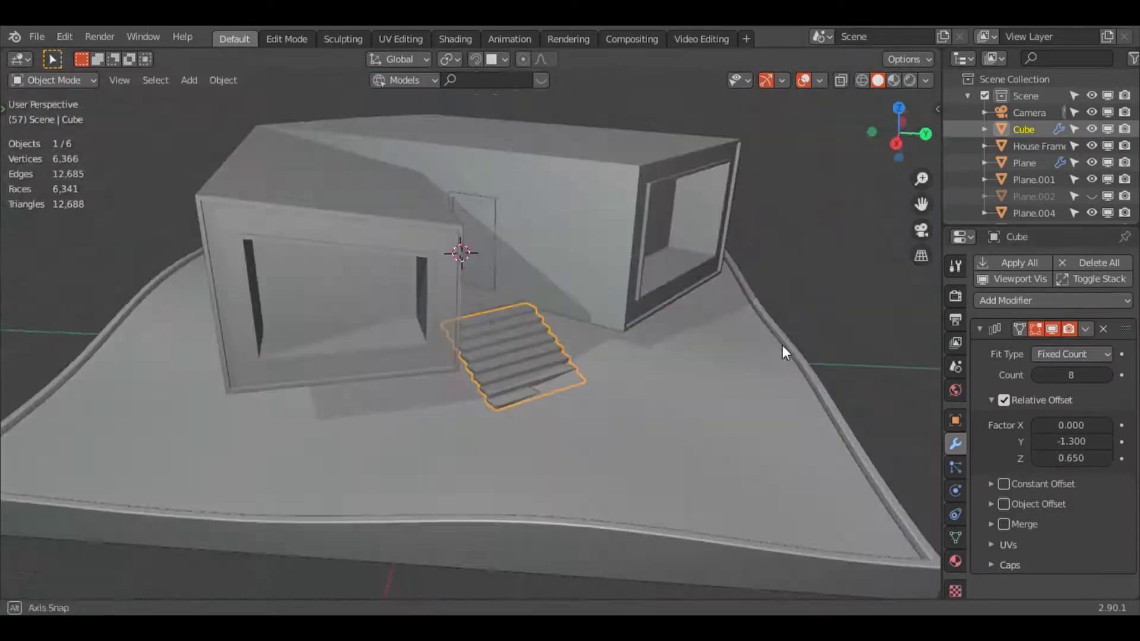
- Raise a ground vertex along Z with proportional editing enabled
key("o")
key("g")
key("z")
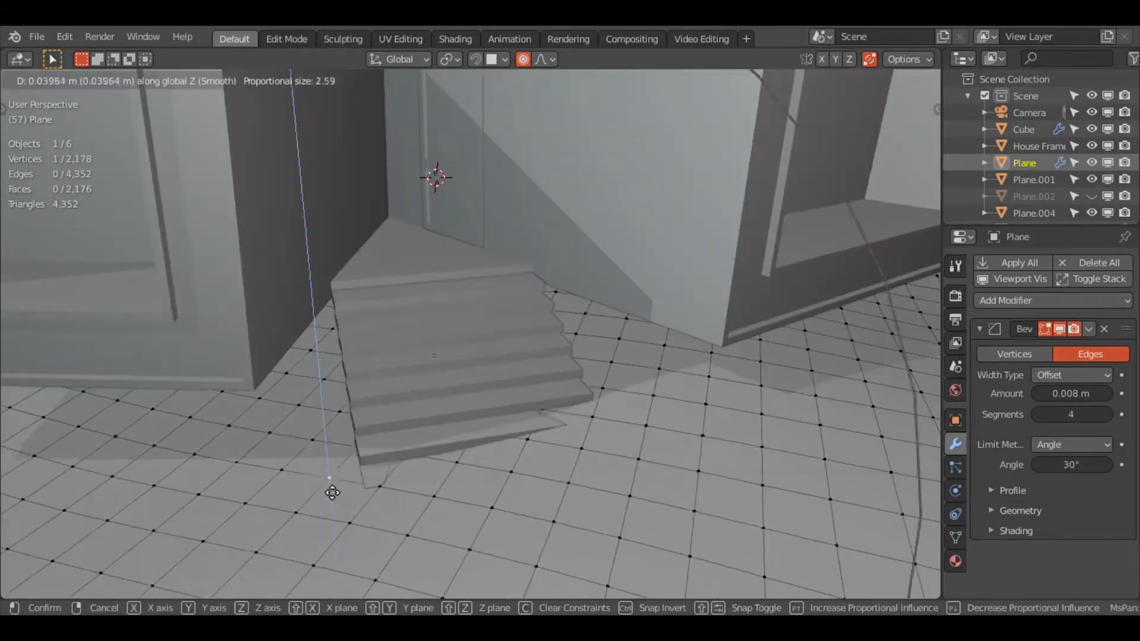
scroll(331, 491, "down", 3)
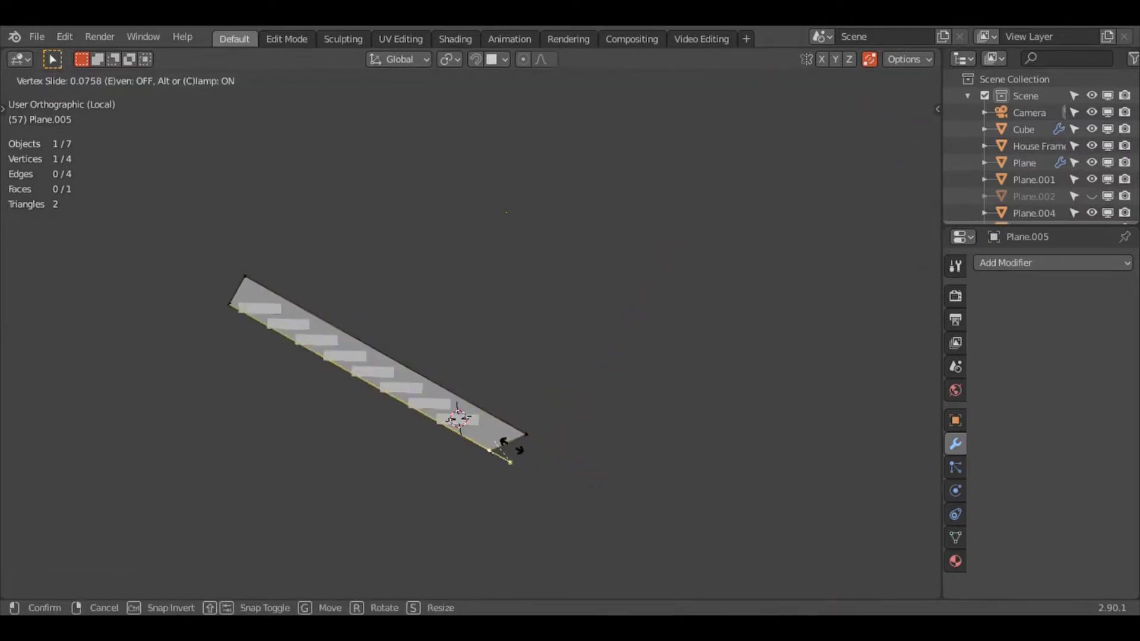
- Finish the strip's vertex slide, then select and frame the stair steps
left_click(503, 442)
left_click(497, 59)
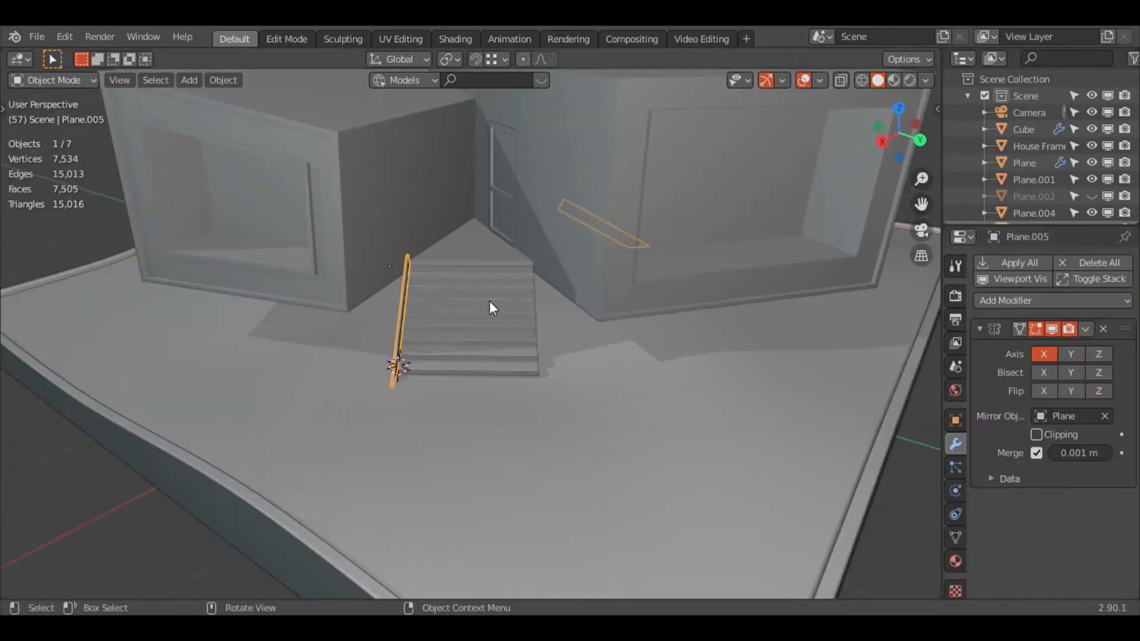
left_click(489, 300)
key("KP_Decimal")
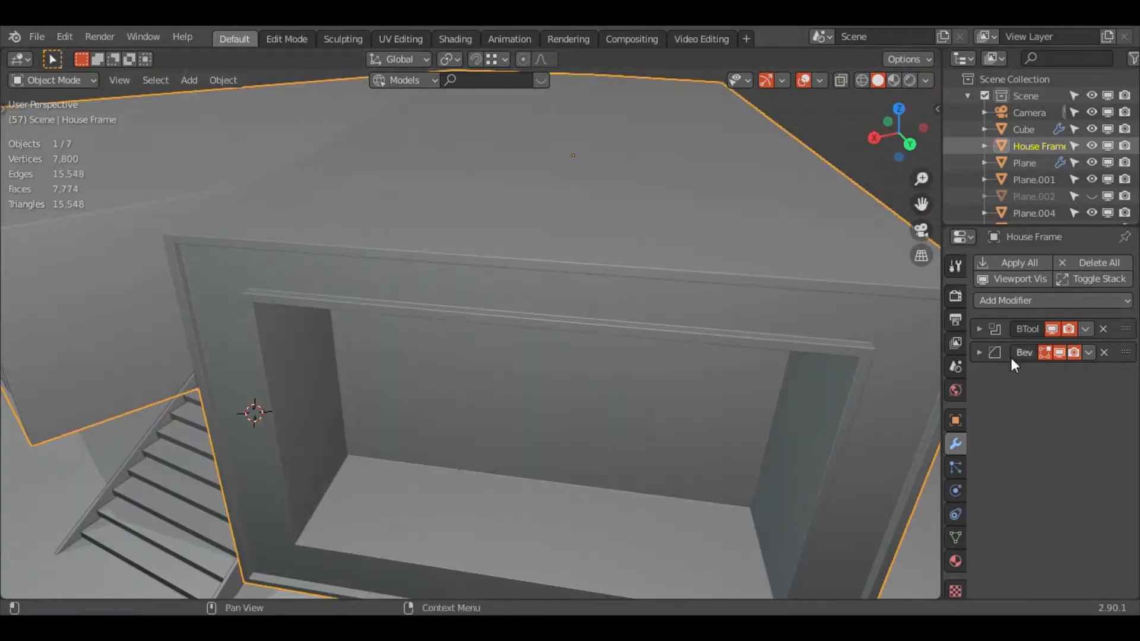
- Give the handrail curve a round bevel depth and mirror it to the other stair side
left_click(979, 353)
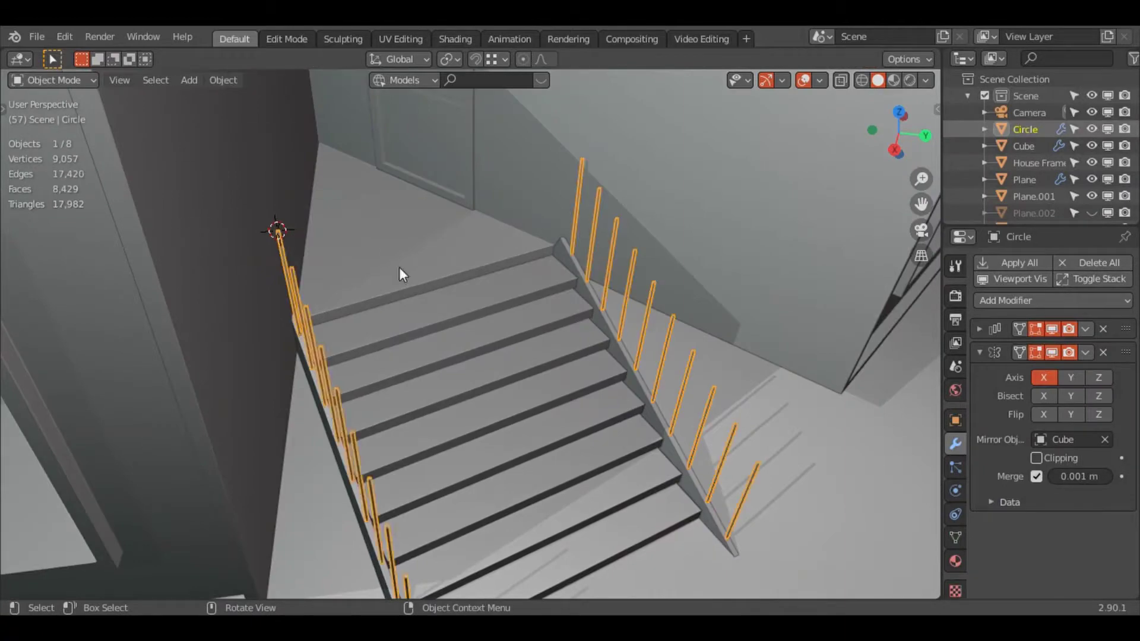
key("shift+a")
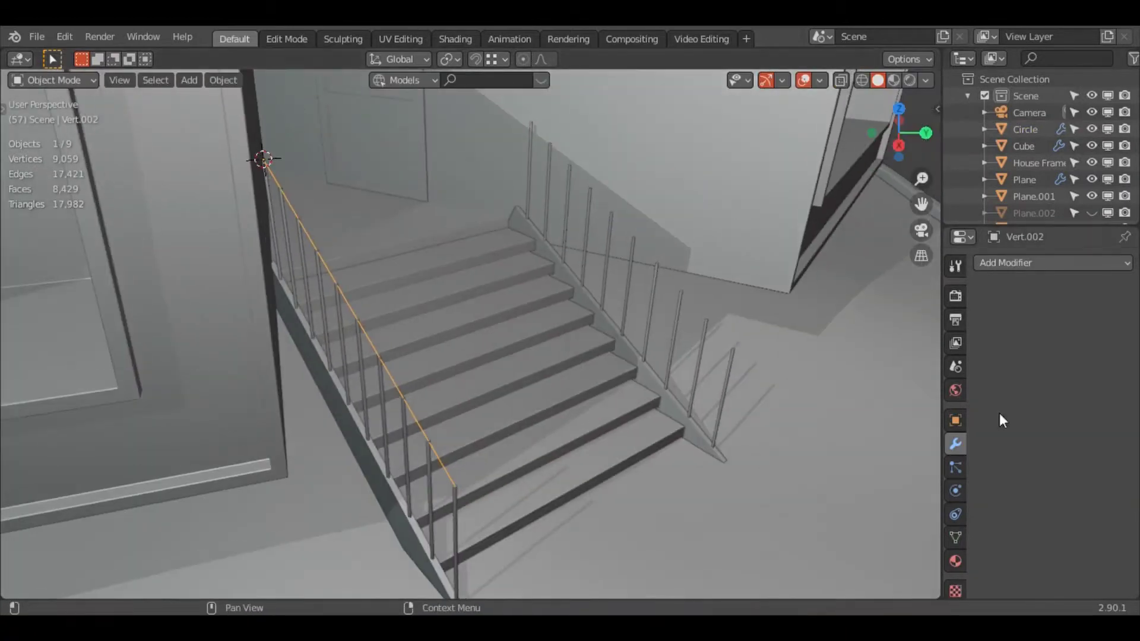
key("q")
left_click(636, 359)
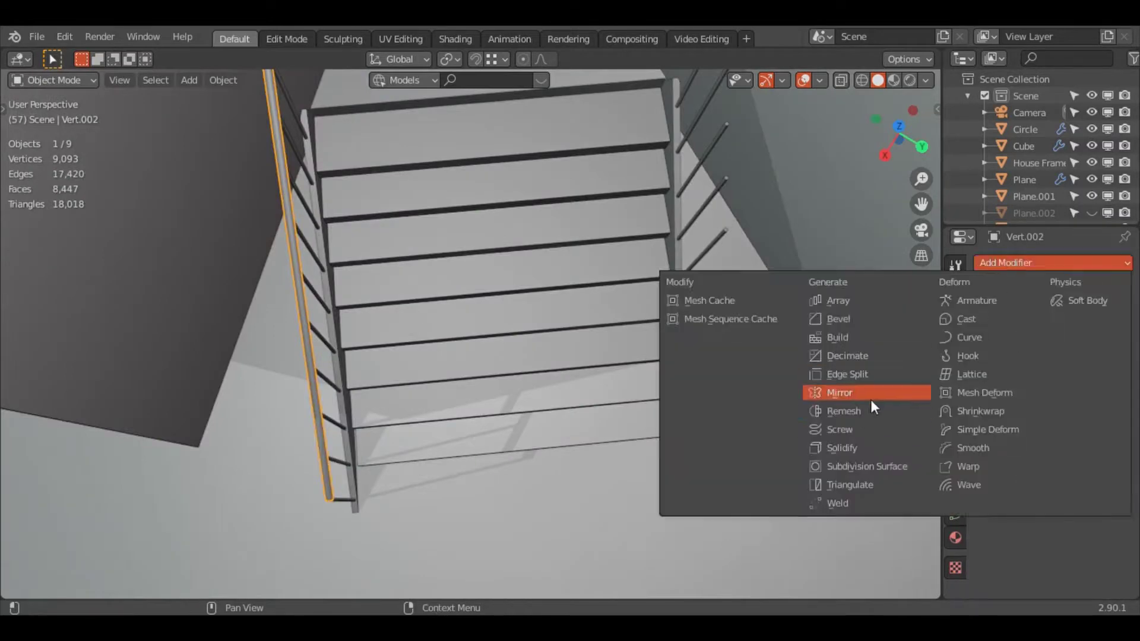
left_click(871, 397)
- Shade the handrail smooth, shrink its end rings, and merge vertices by distance
right_click(89, 212)
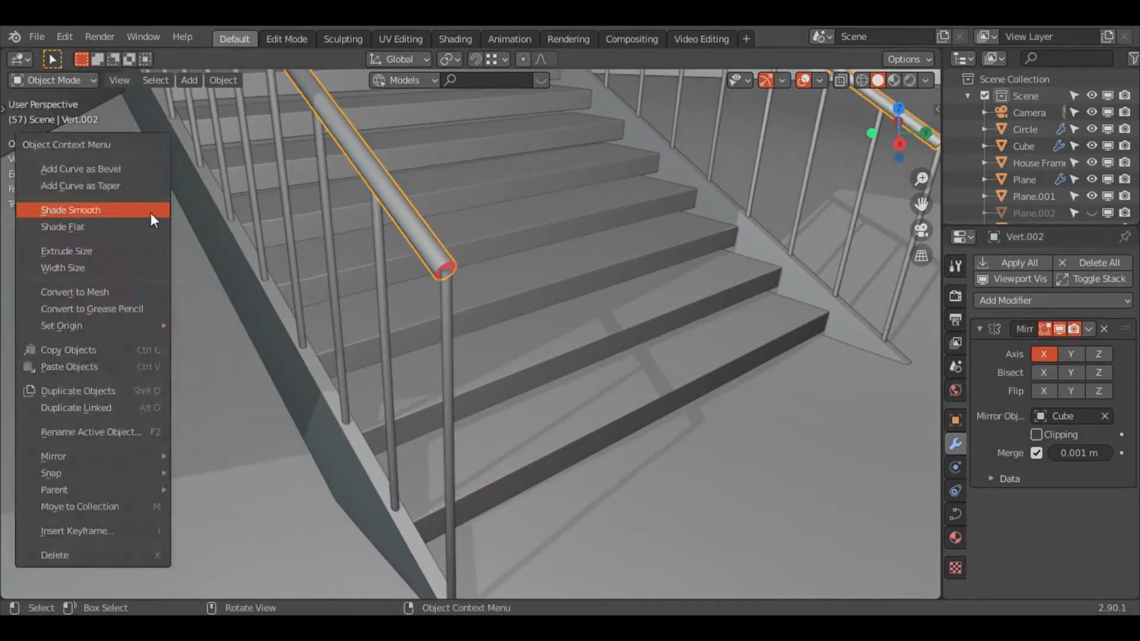
left_click(89, 292)
key("Tab")
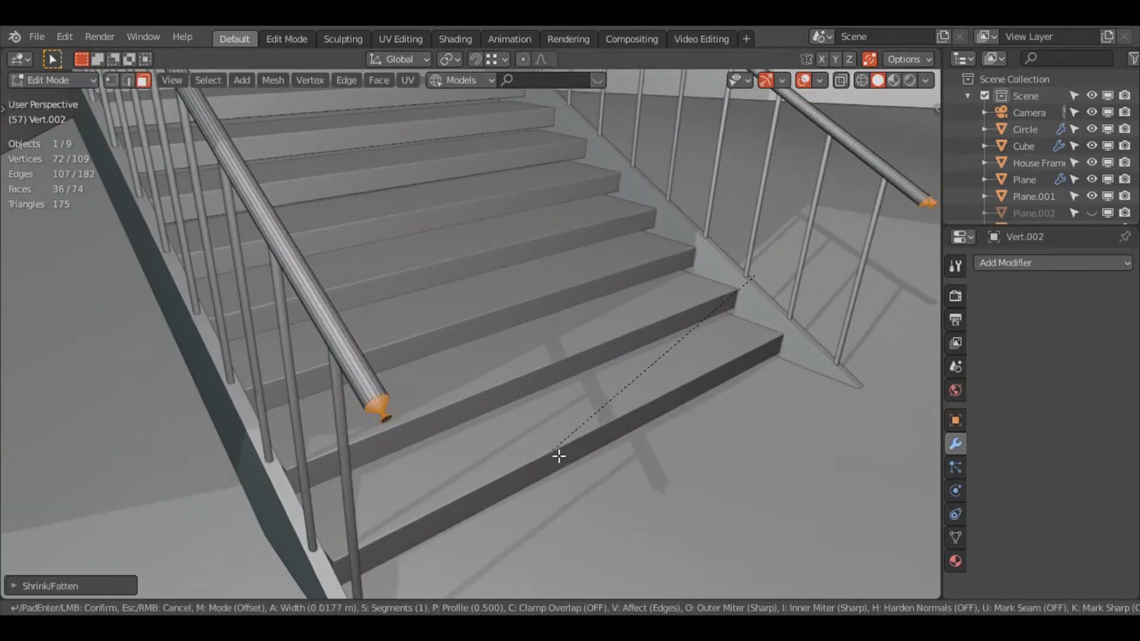
left_click(387, 410, "alt")
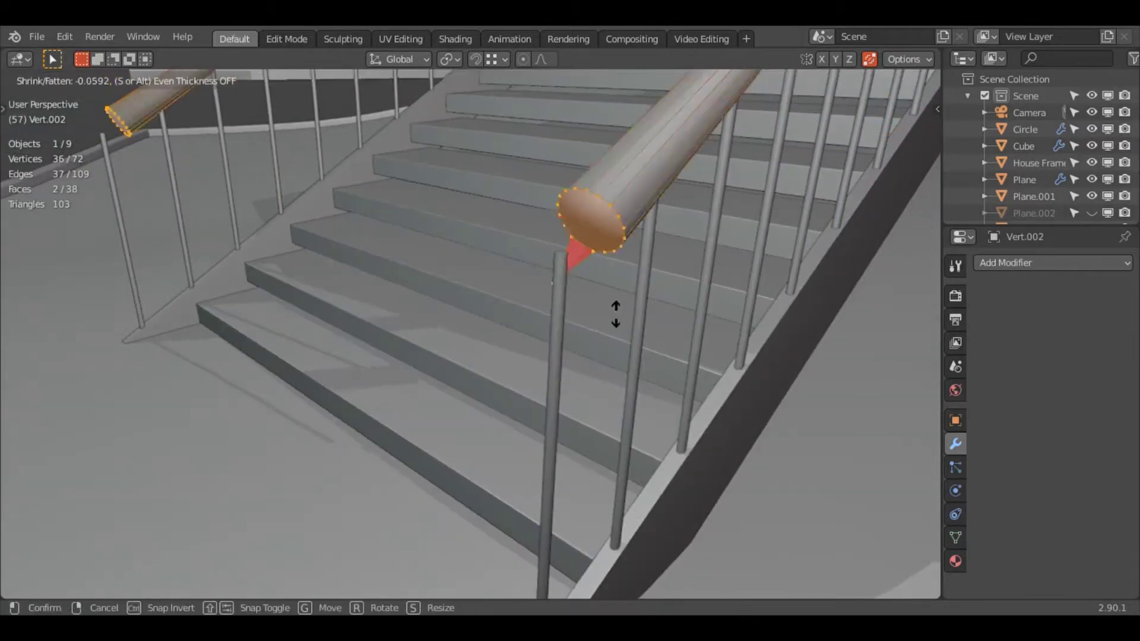
left_click(616, 315)
key("m")
left_click(625, 311)
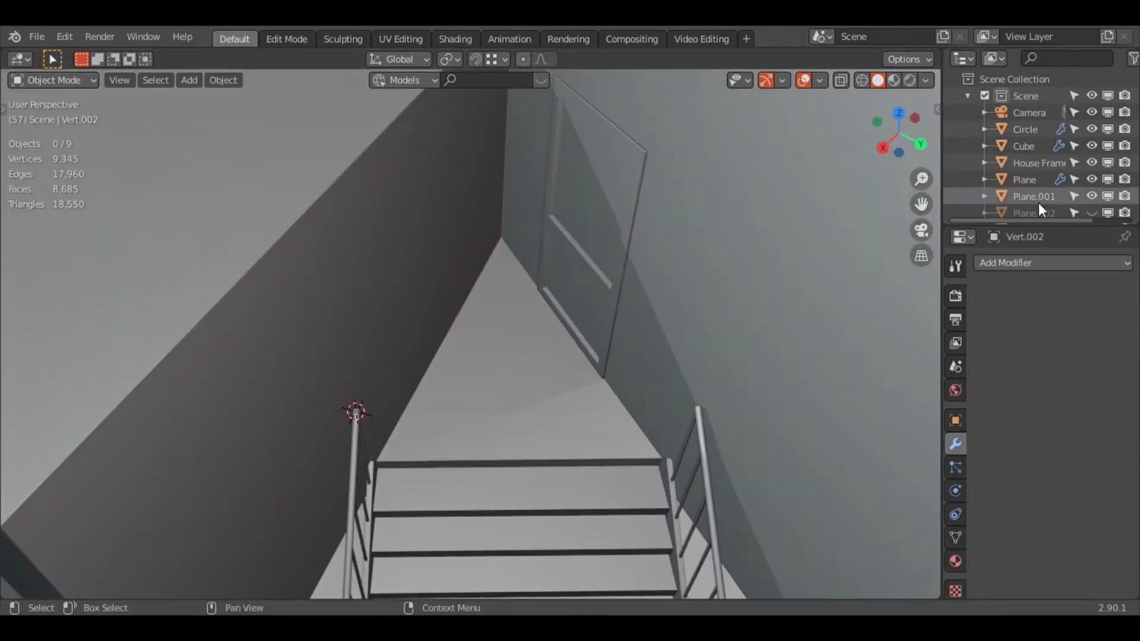
- Scroll to review House Frame.002's raised sill panels with their 0.004 m bevel
scroll(1038, 202, "down", 4)
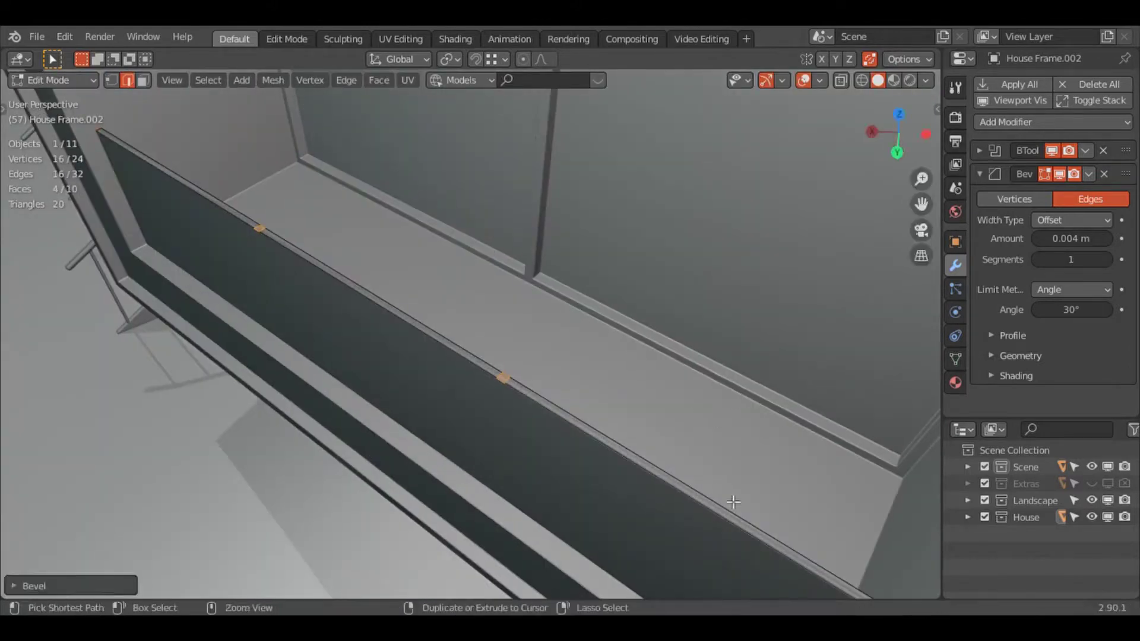
- Pan across House Frame.002 and select all similar frame elements
middle_click_drag(733, 501, 785, 472)
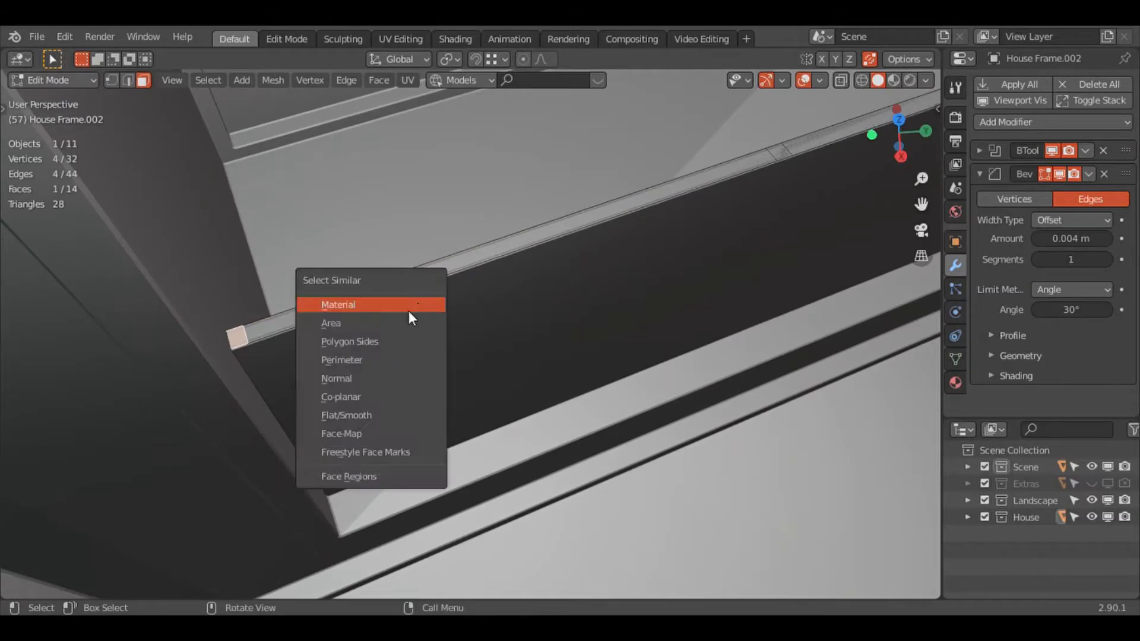
left_click(412, 305)
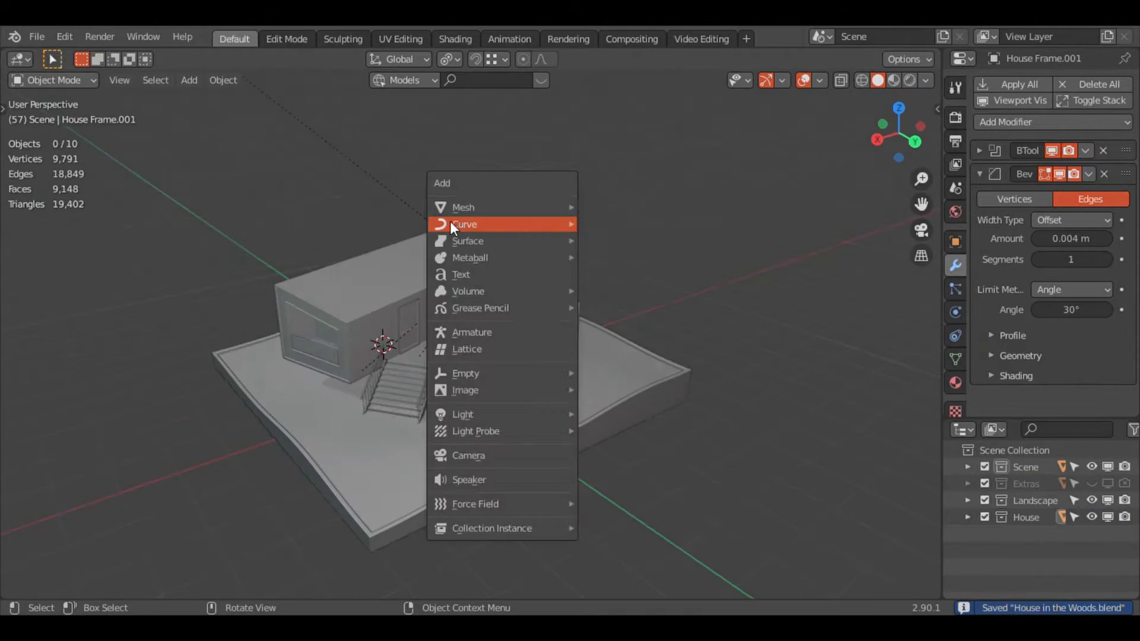
- Add a Sapling tree with a preset, frame it, and increase its overall scale
left_click(629, 570)
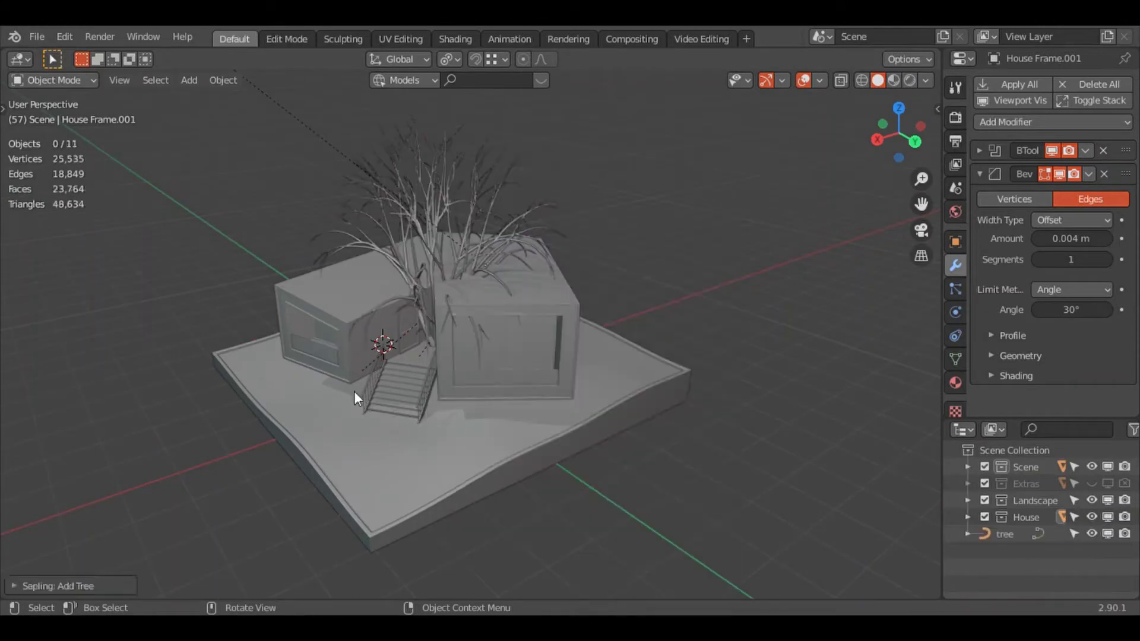
left_click(66, 576)
left_click(77, 454)
key("KP_Decimal")
left_click_drag(68, 505, 104, 505)
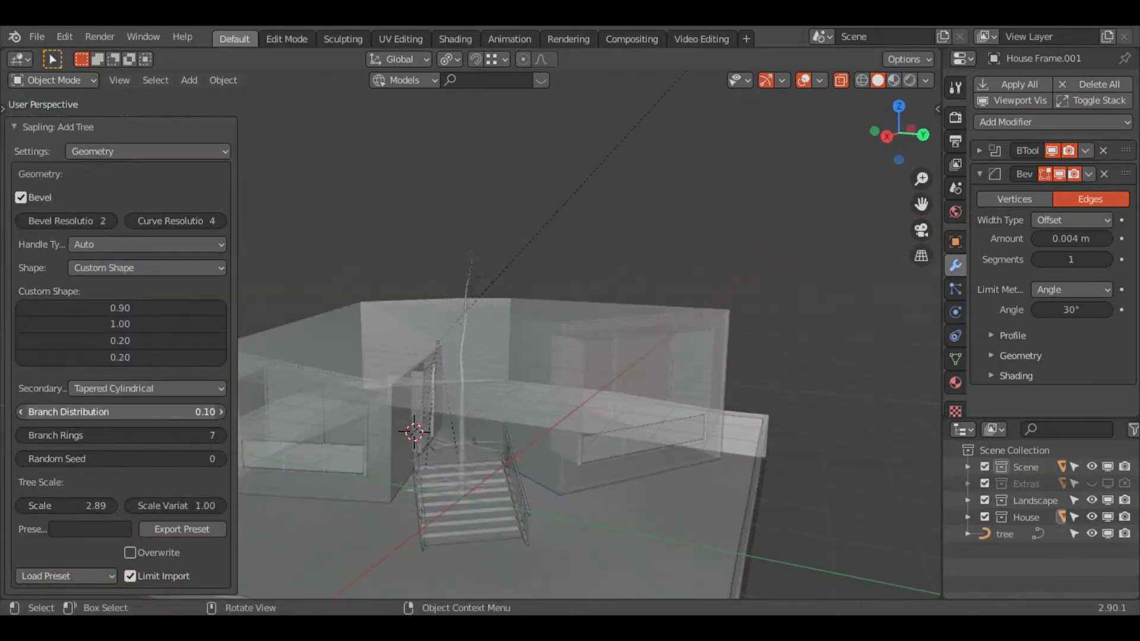
- Raise the Sapling tree's branch levels from 2 to 3 under Branch Splitting
left_click(148, 151)
left_click(101, 224)
left_click(147, 117)
left_click(101, 148)
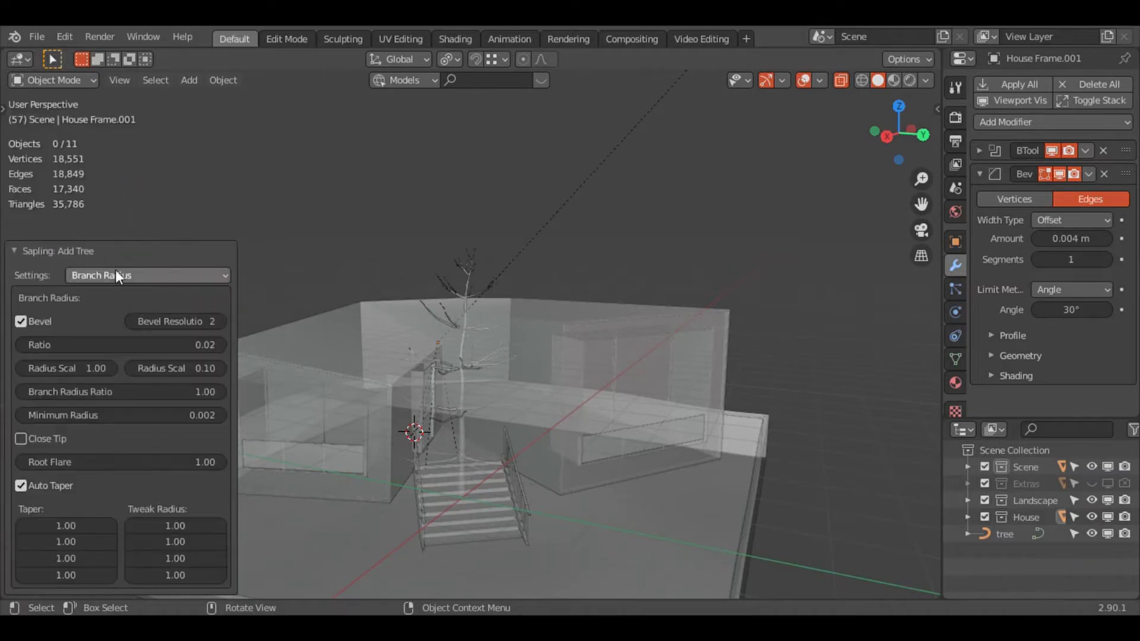
left_click(147, 130)
left_click(101, 166)
left_click(221, 176)
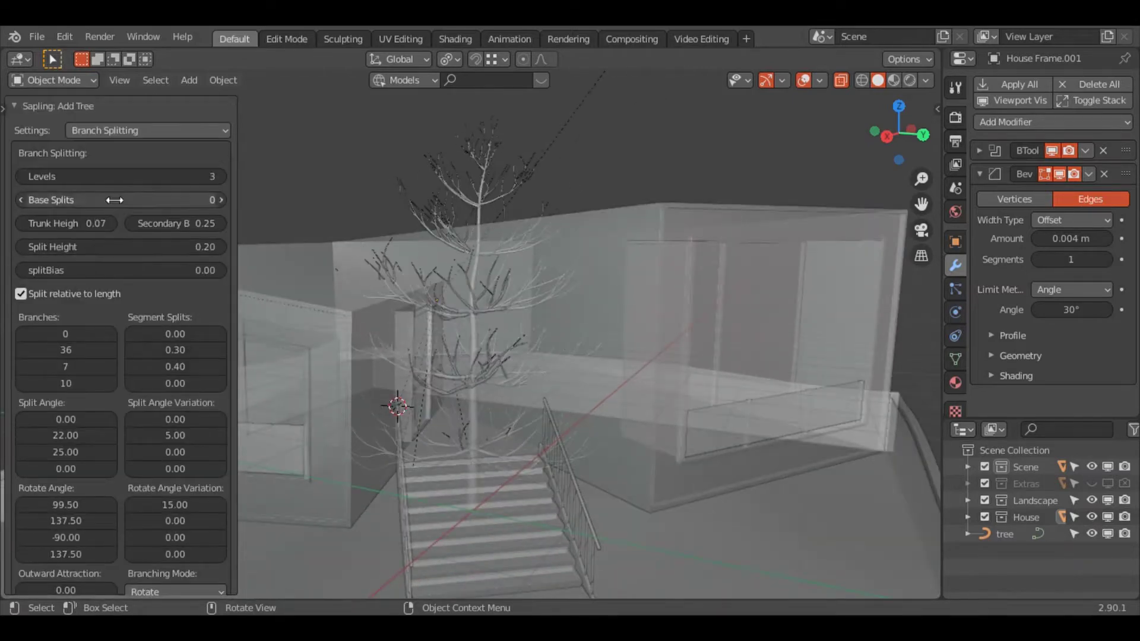
- Review the tree's Branch Growth and Geometry settings
scroll(68, 223, "down", 5)
scroll(140, 356, "up", 5)
left_click(147, 130)
left_click(101, 209)
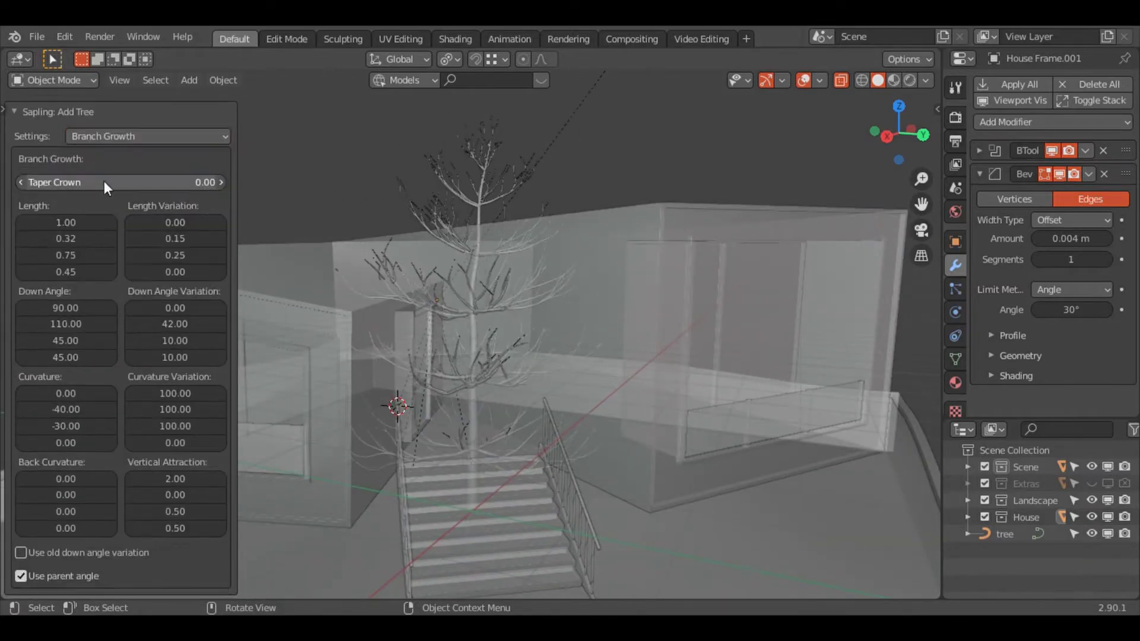
left_click(147, 130)
left_click(101, 151)
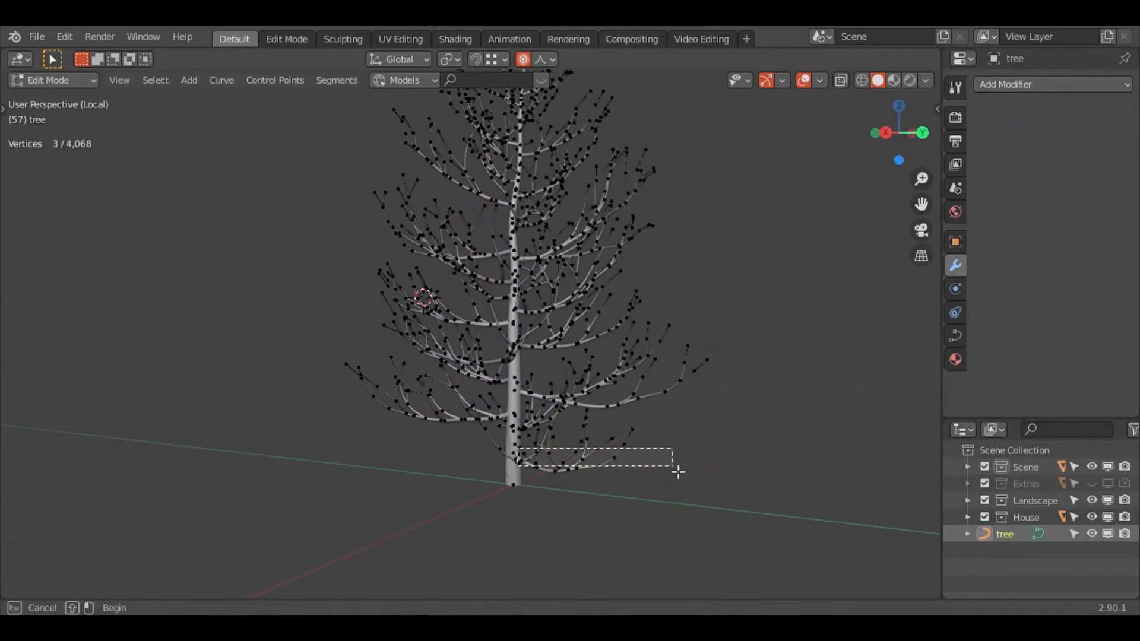
- Flare the trunk base by selecting its base vertices, then orbit around the scene
left_click_drag(678, 472, 678, 472)
middle_click_drag(678, 472, 530, 436)
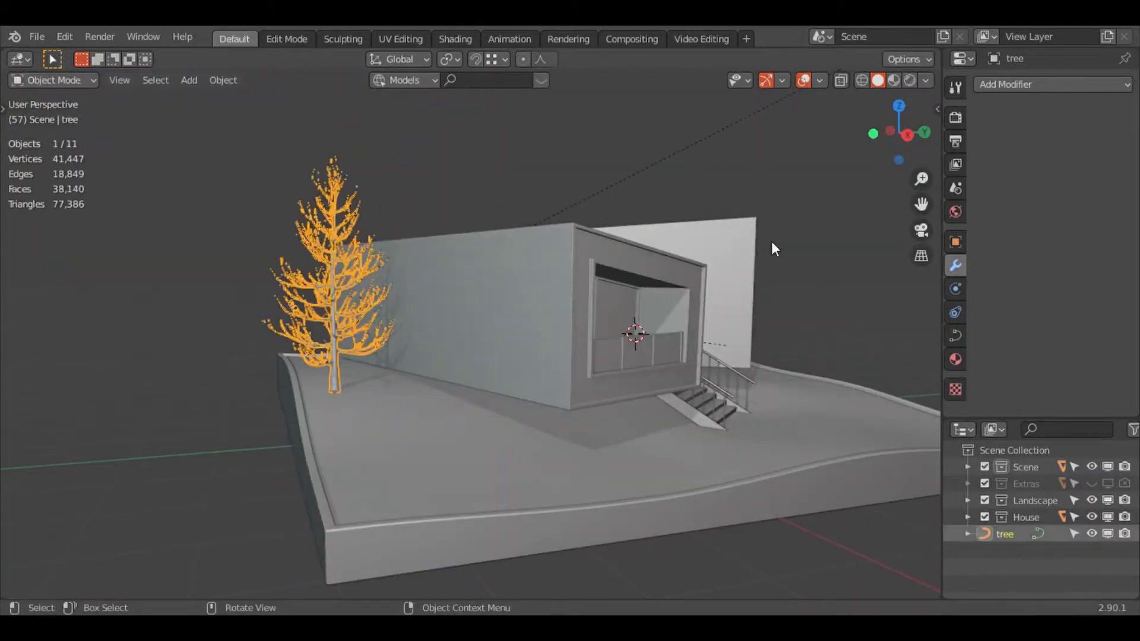
key("alt+a")
mouse_move(771, 241)
middle_mouse_down()
mouse_move(649, 139)
mouse_move(479, 215)
mouse_move(308, 347)
middle_mouse_up()
key("shift+a")
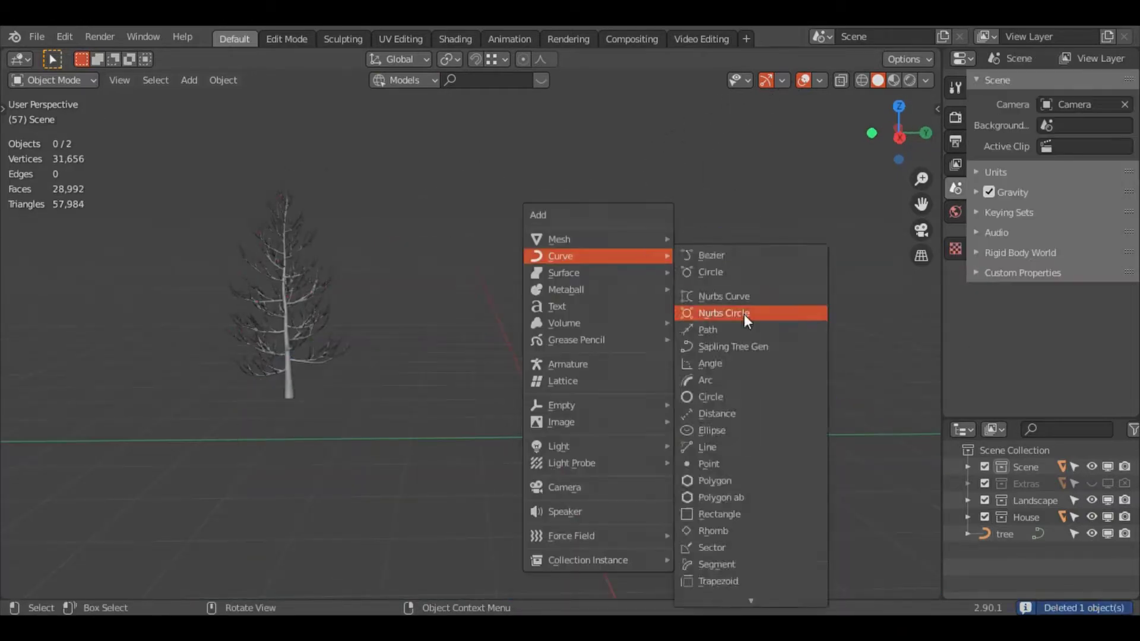
- Add a second Sapling tree and try the weeping_willow and other presets
left_click(743, 315)
left_click(66, 576)
left_click(79, 457)
left_click(65, 576)
left_click(81, 440)
mouse_move(535, 279)
middle_mouse_down()
mouse_move(590, 245)
mouse_move(547, 314)
middle_mouse_up()
- Try quaking_aspen and other presets, settling on a large branching tree preset
left_click(70, 472)
left_click(65, 576)
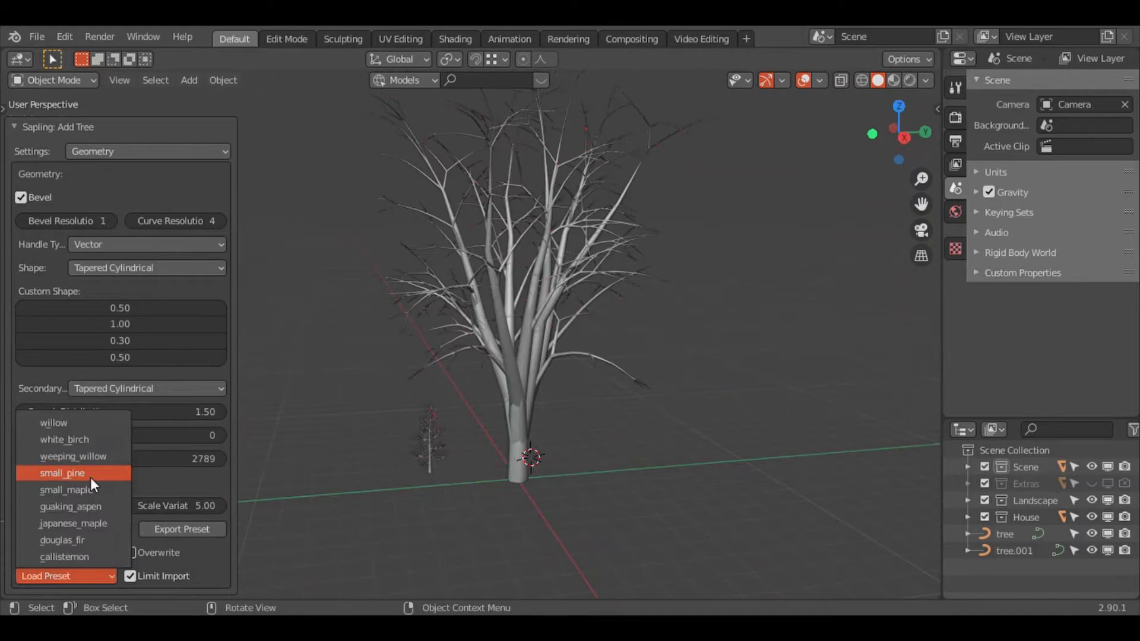
left_click(70, 506)
left_click(66, 576)
left_click(66, 539)
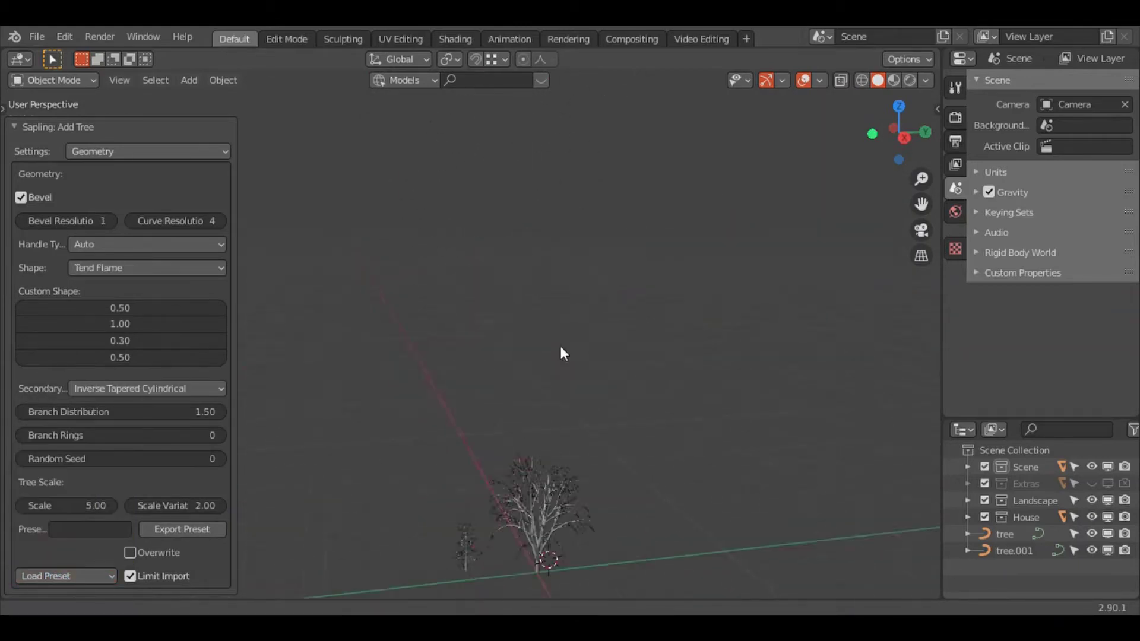
left_click(65, 575)
left_click(71, 457)
- Set random seed 1, 5 branch rings, a Spherical crown, and move the original tree to Extras
left_click_drag(103, 438, 225, 460)
left_click(225, 460)
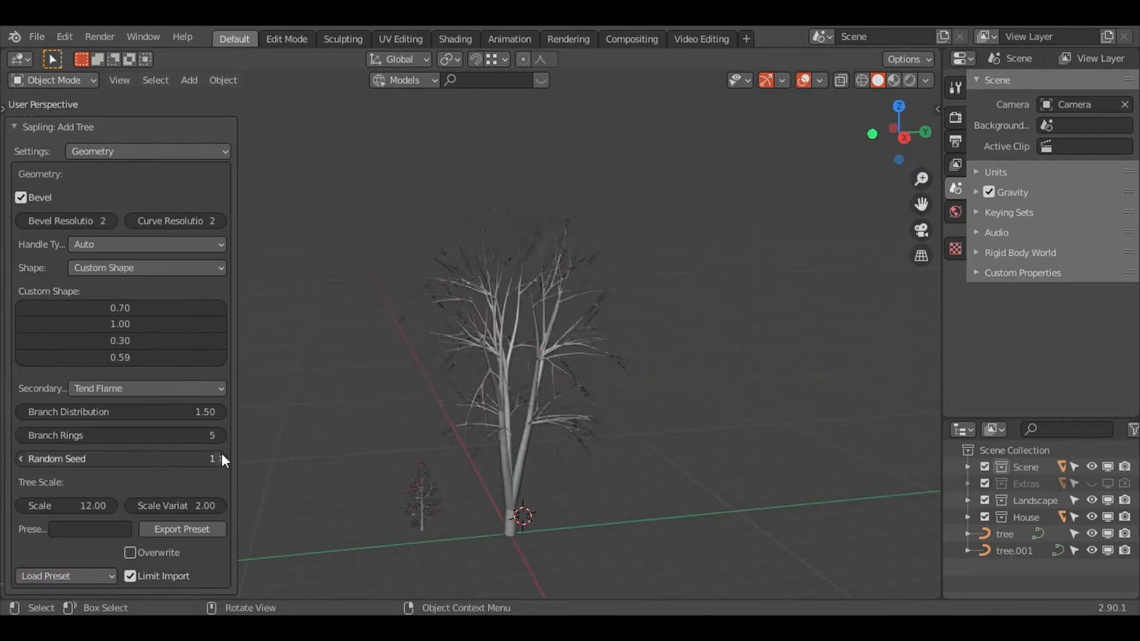
left_click(136, 268)
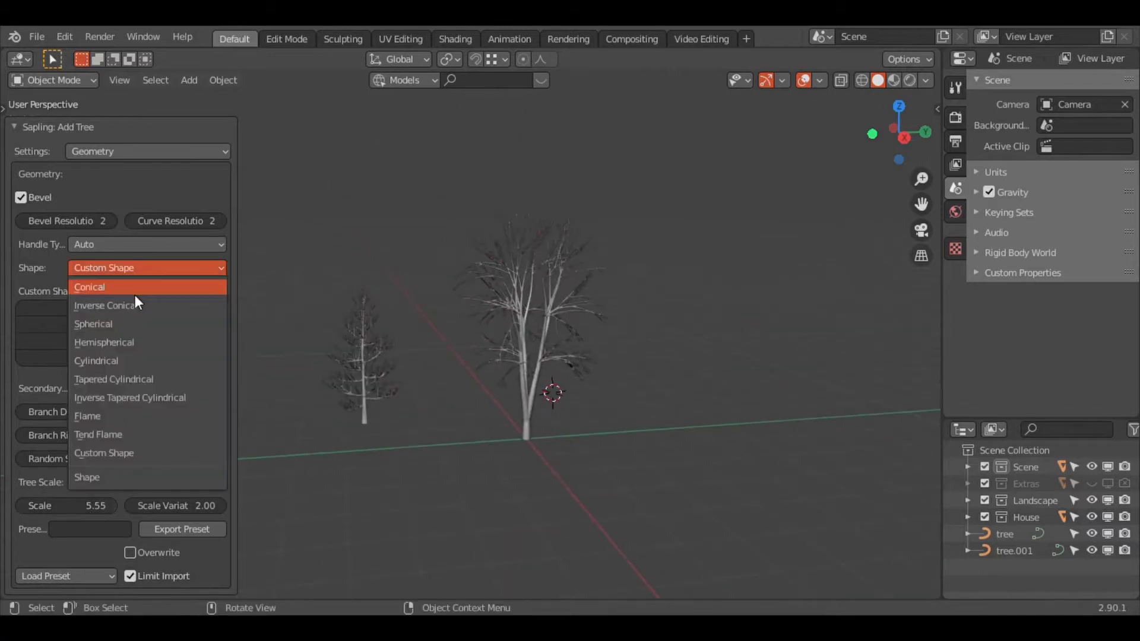
left_click(98, 434)
left_click(147, 268)
left_click(155, 299)
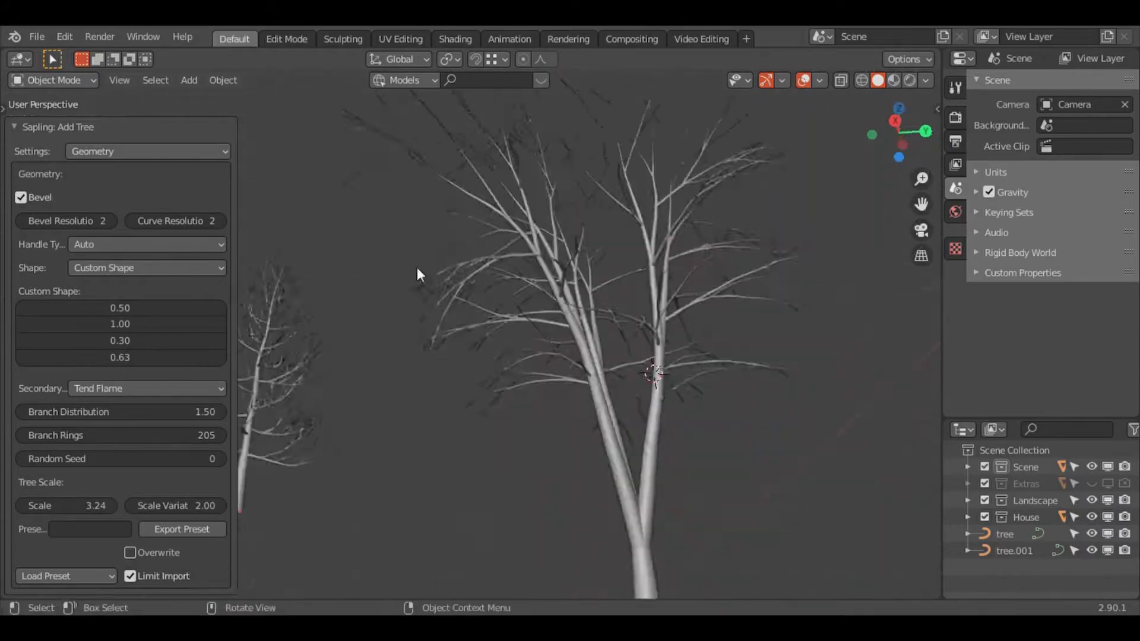
key("m")
left_click(328, 402)
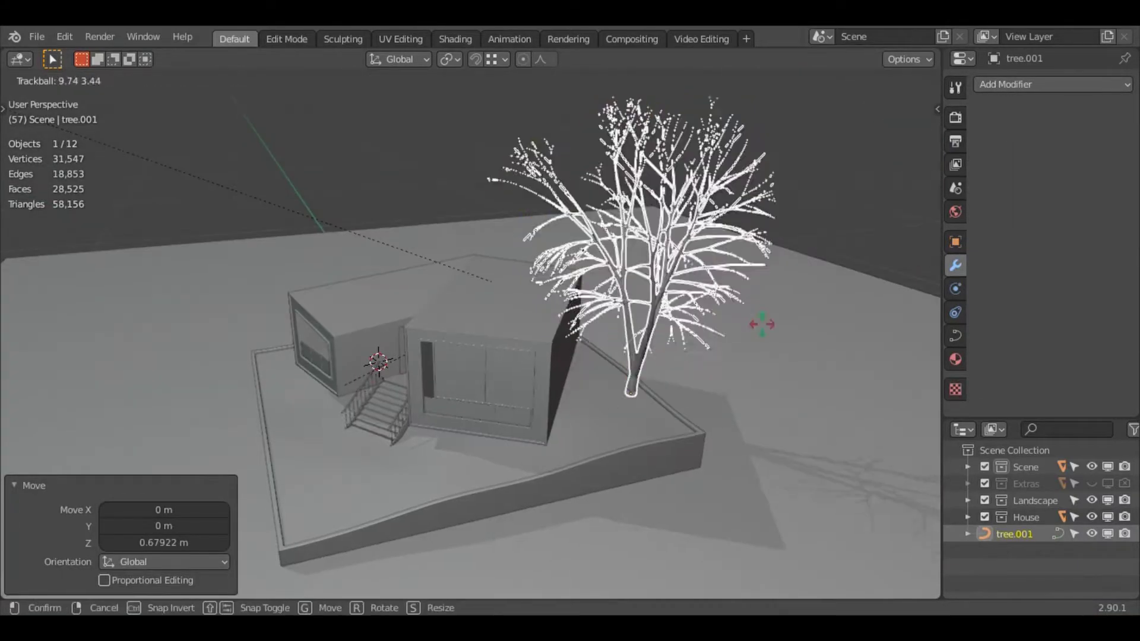
- Confirm a 13° trackball tilt of tree.001 beside the house
left_click(761, 324)
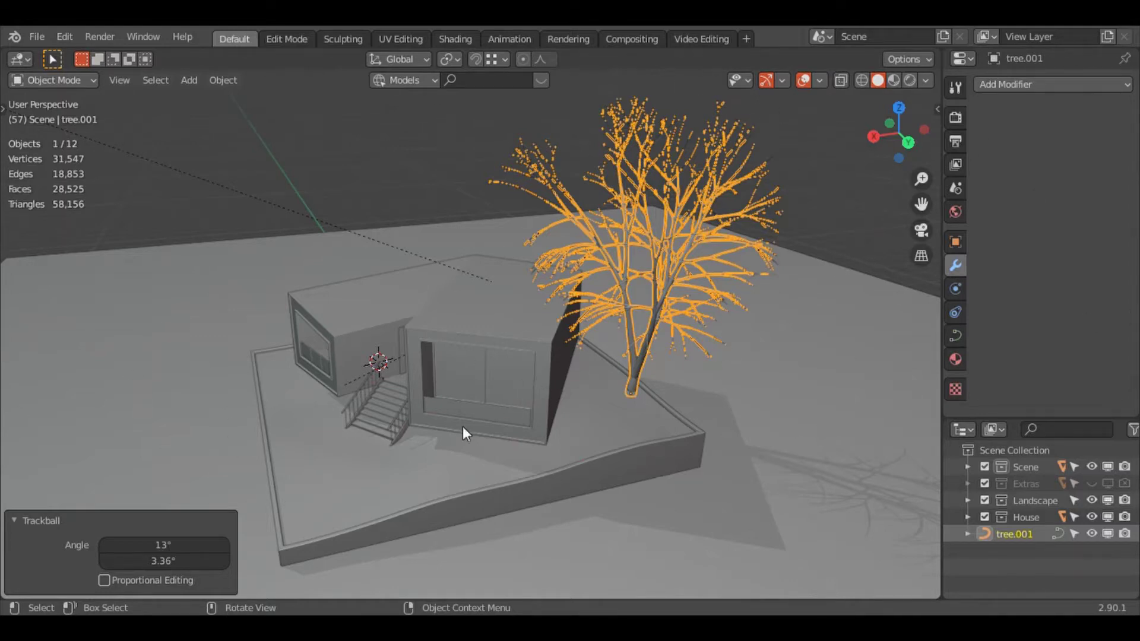
- Rotate tree.001 and raise it 0.086 m along Z
middle_click_drag(462, 427, 508, 240)
scroll(507, 241, "up", 5)
key("r")
key("r")
left_click(552, 323)
key("g")
key("z")
left_click(640, 301)
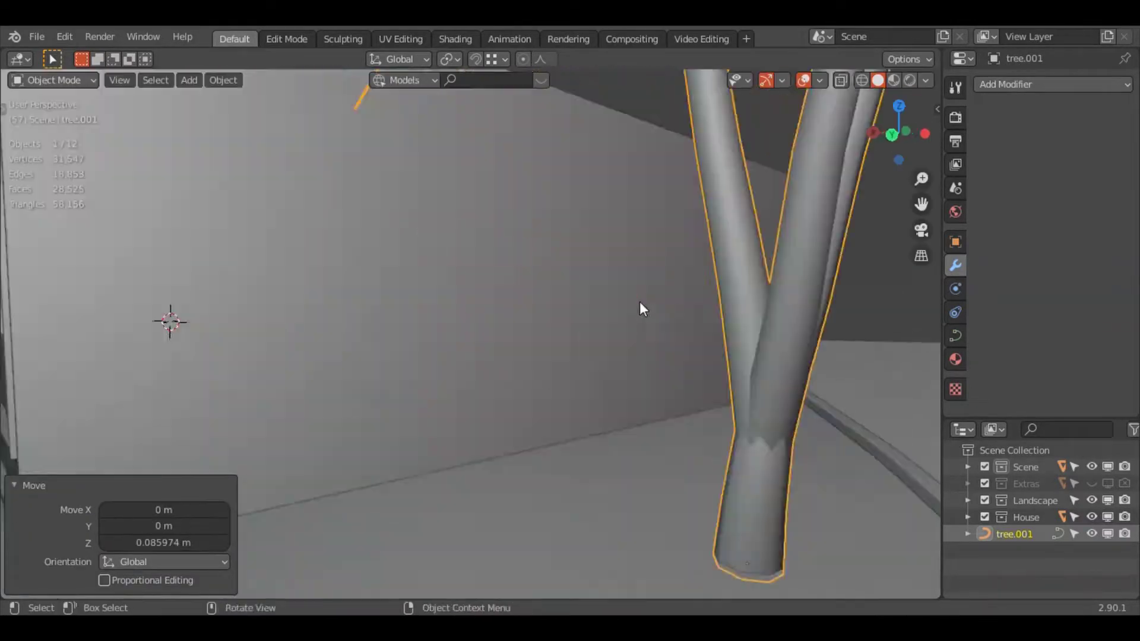
scroll(639, 302, "down", 5)
- Isolate tree.001 and clear its rotation so it stands upright
left_click(525, 383)
key("KP_Divide")
key("alt+r")
scroll(450, 322, "up", 5)
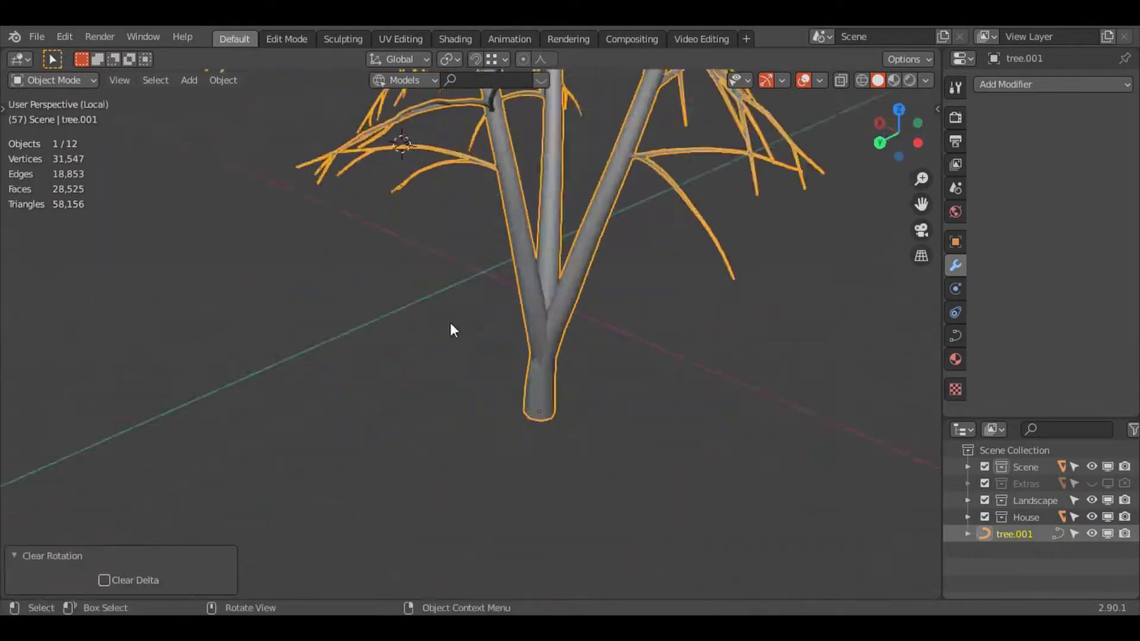
key("Tab")
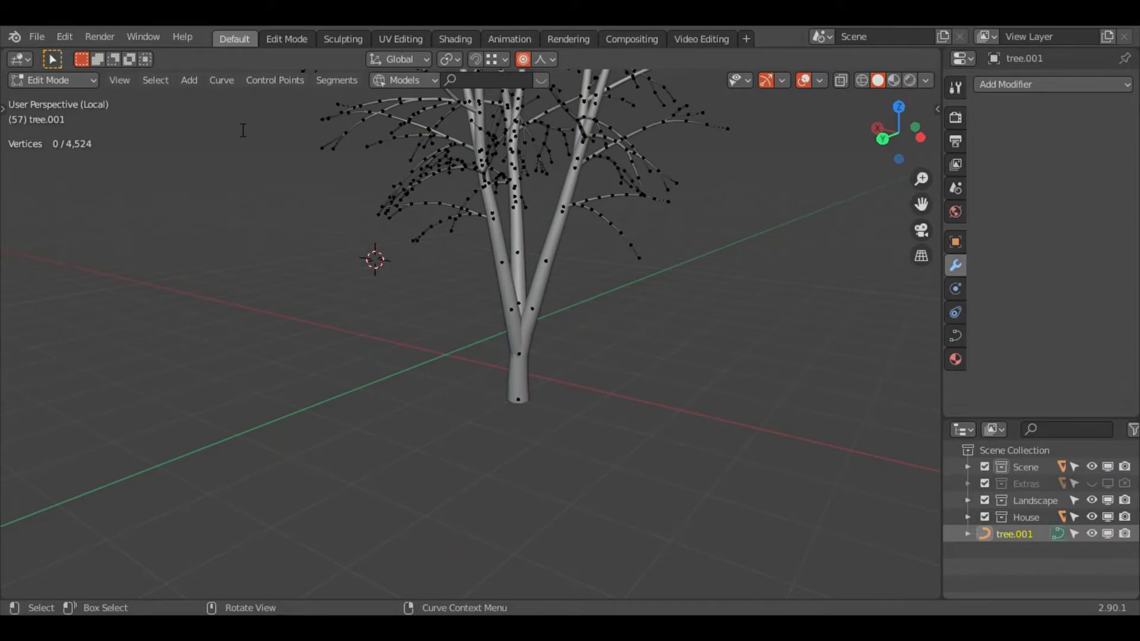
scroll(654, 342, "up", 3)
key("Tab")
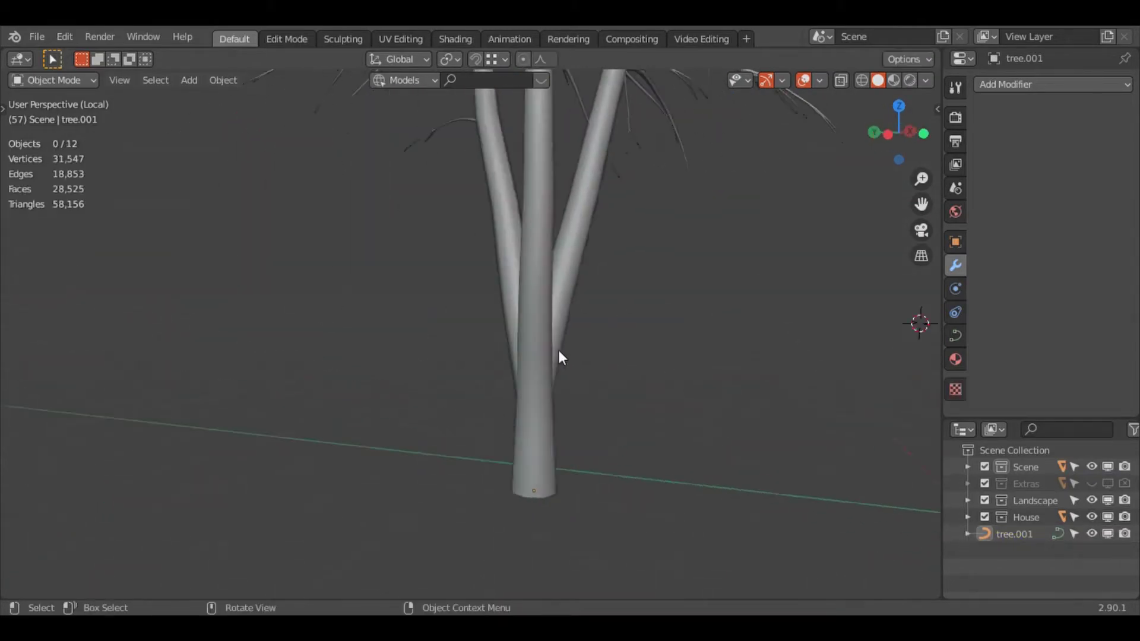
- Convert tree.001 to a mesh and inspect it from higher up
left_click(490, 314)
key("Tab")
scroll(572, 298, "down", 5)
key("Tab")
scroll(573, 298, "up", 5)
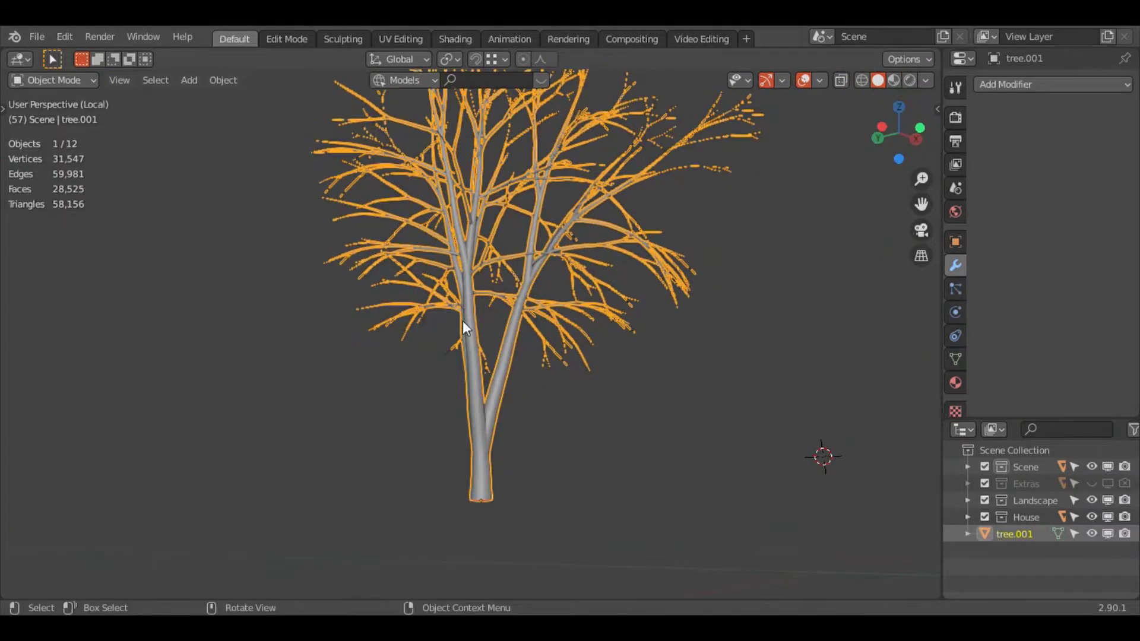
middle_click_drag(462, 320, 589, 384)
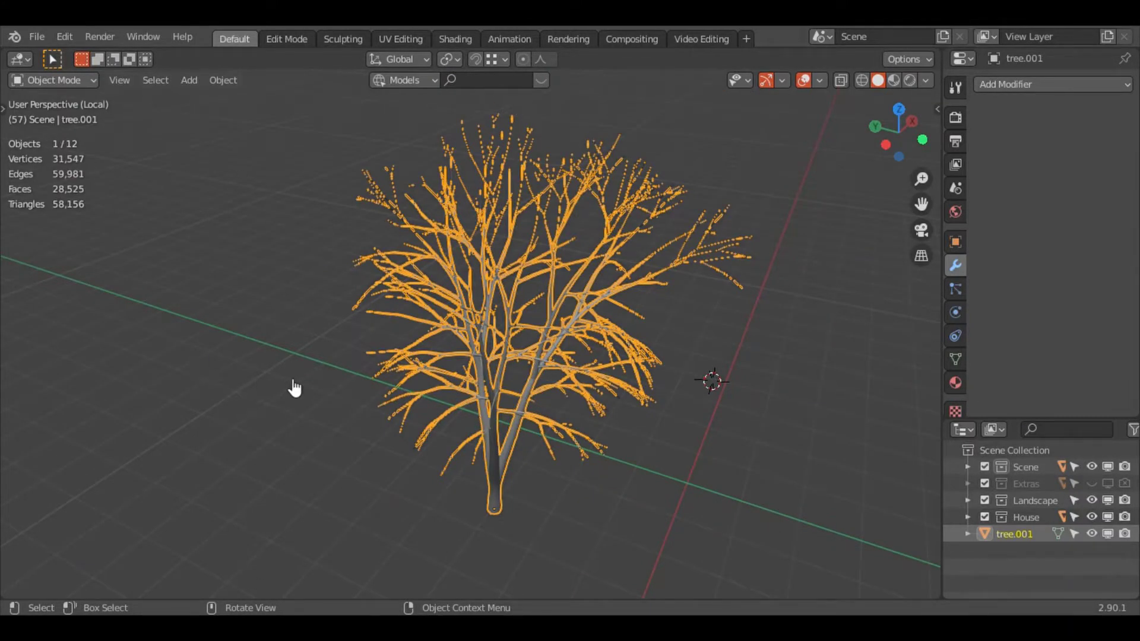
middle_click_drag(338, 392, 365, 401)
left_click(364, 401)
- Import the leaf-branch image as a plane, hide the tree, and clear the plane's rotation
key("shift+a")
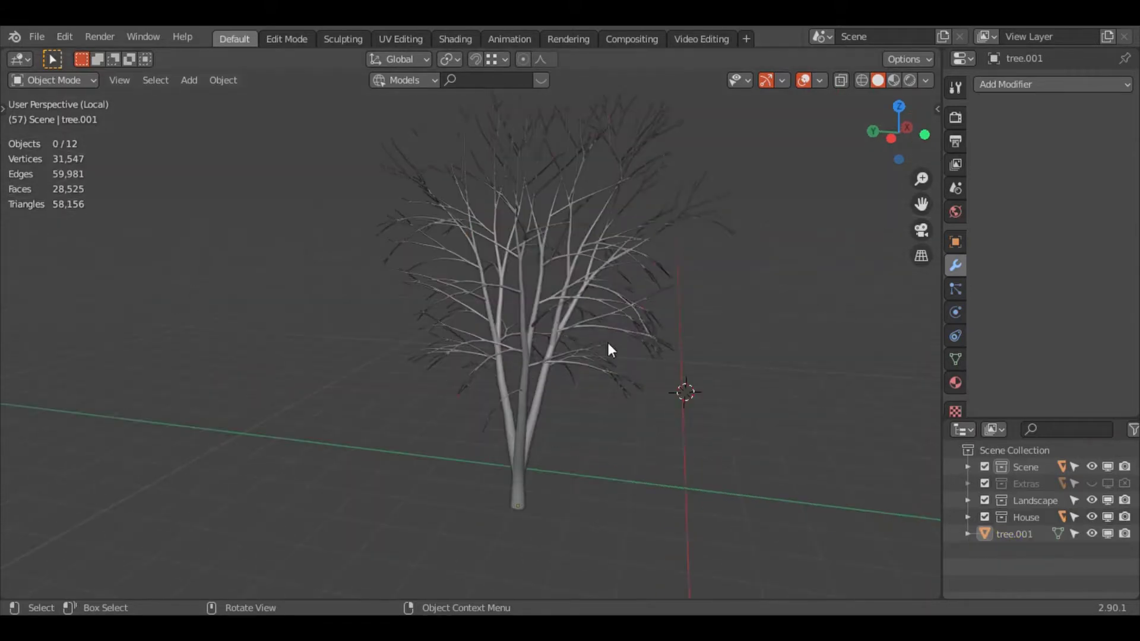
middle_click_drag(411, 305, 408, 375)
key("h")
key("alt+r")
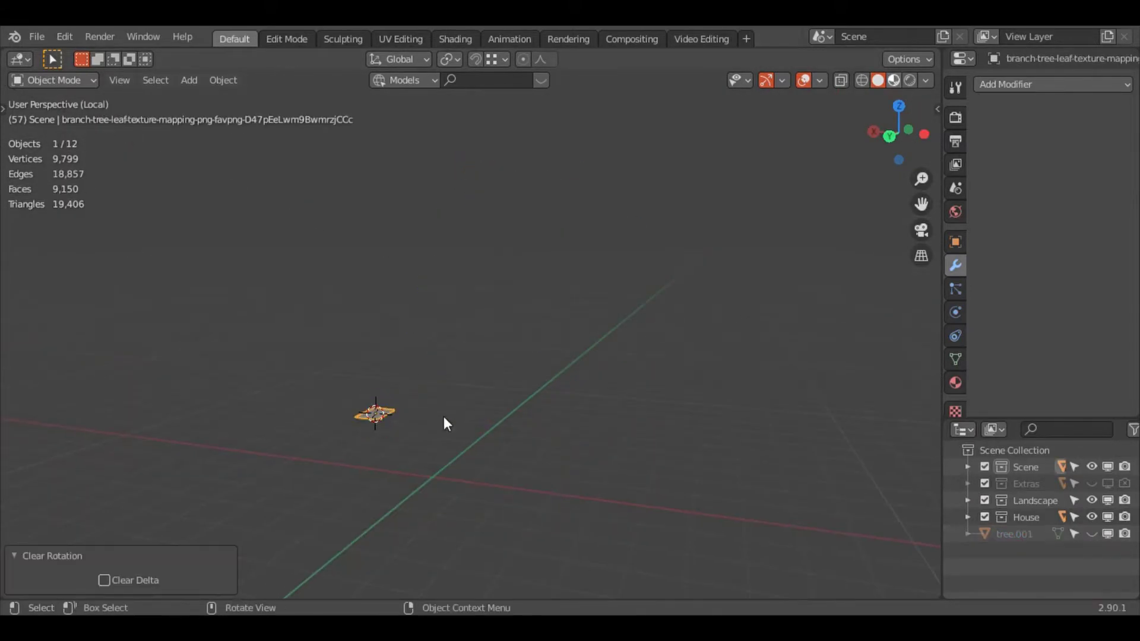
- Frame the leaf plane and open a Shader Editor in an enlarged lower area
middle_click_drag(432, 419, 523, 487)
key("KP_Decimal")
left_click_drag(2, 597, 2, 488)
left_click(20, 495)
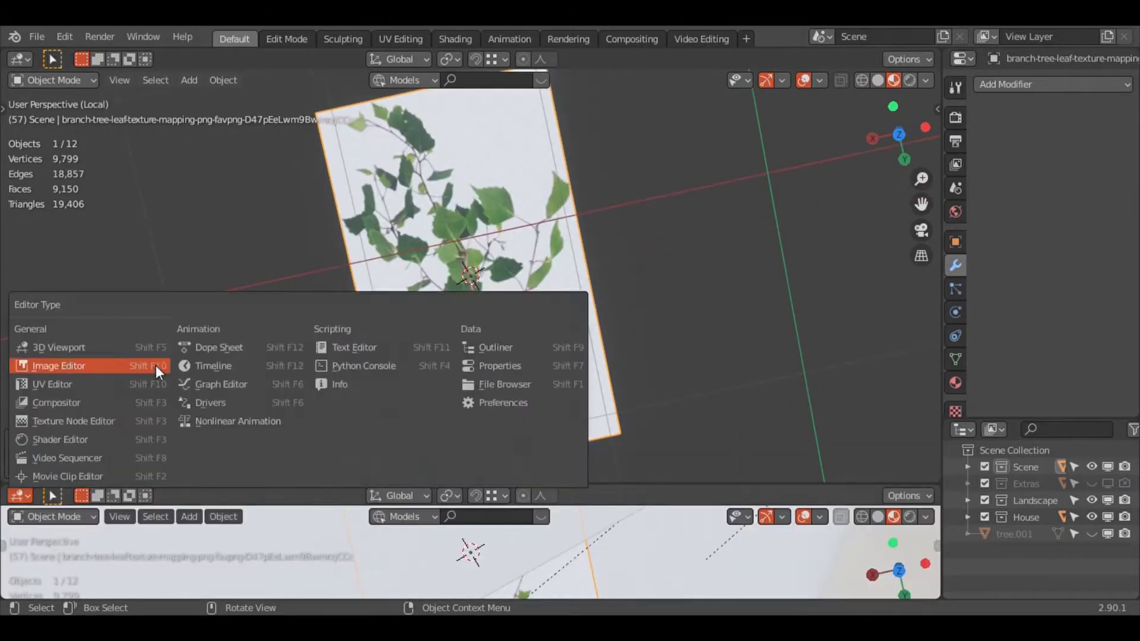
left_click(60, 440)
left_click_drag(415, 488, 415, 325)
scroll(569, 178, "up", 4)
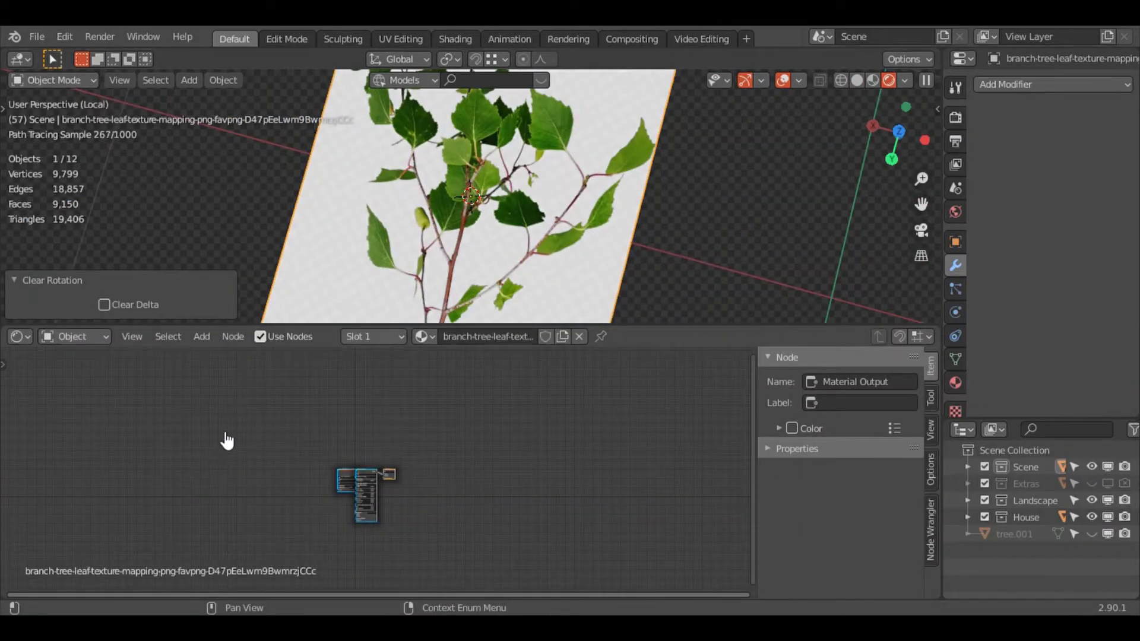
- Try a ColorRamp between the leaf texture and shader, then remove it again
middle_click_drag(416, 249, 486, 297)
scroll(496, 446, "up", 5)
scroll(436, 491, "up", 2)
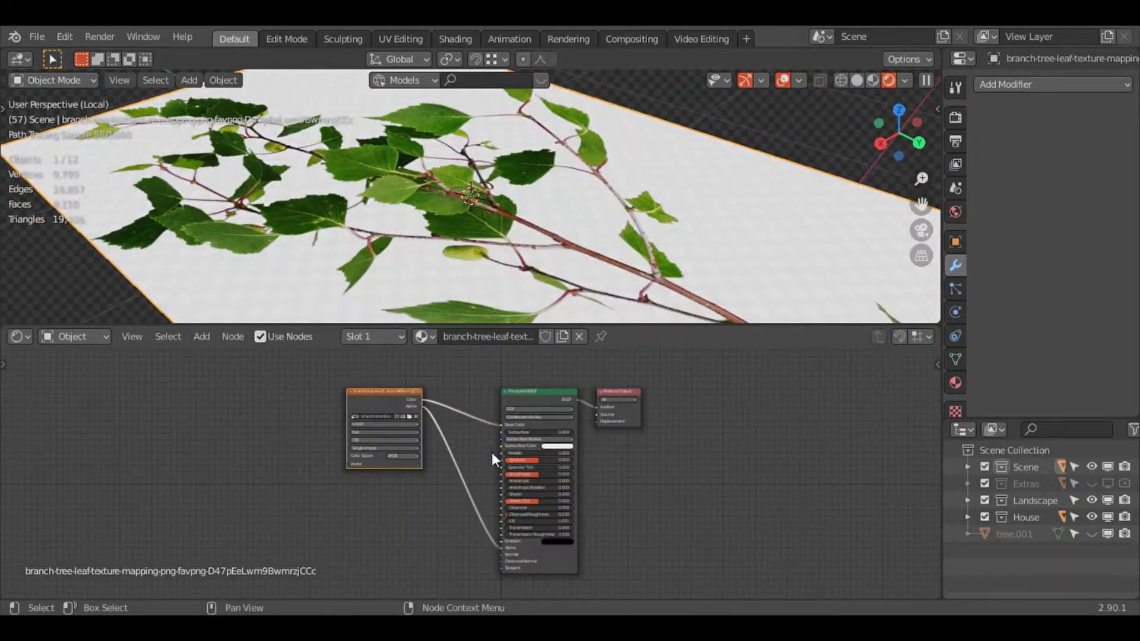
key("shift+a")
left_click(479, 418)
left_click(483, 471)
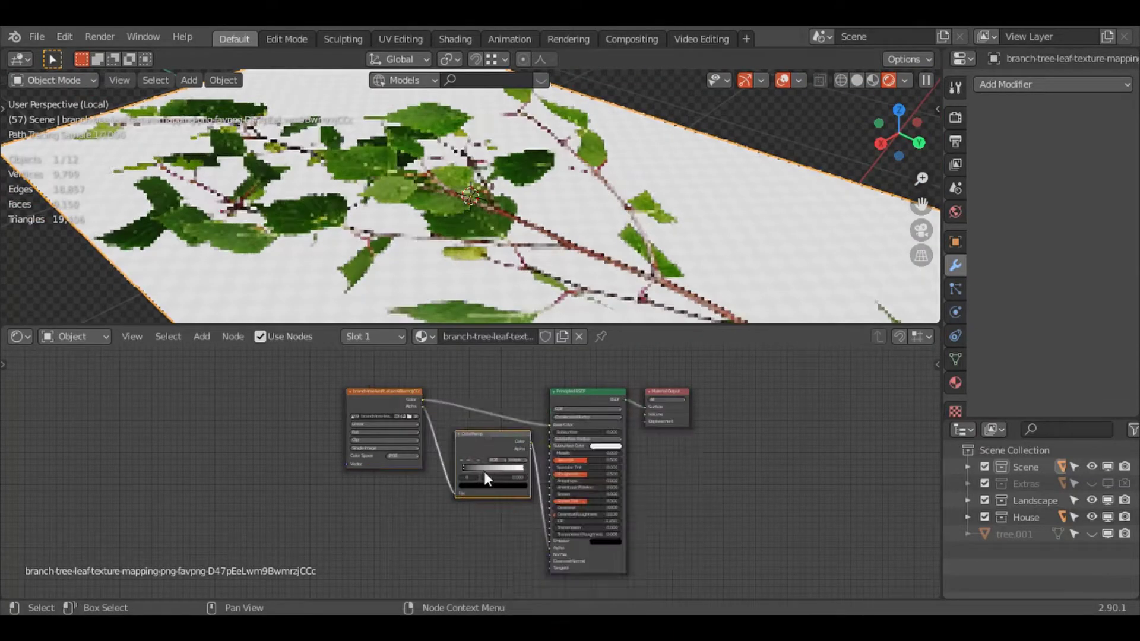
scroll(483, 471, "up", 7)
scroll(425, 419, "down", 4)
key("ctrl+z")
middle_click_drag(475, 249, 519, 279)
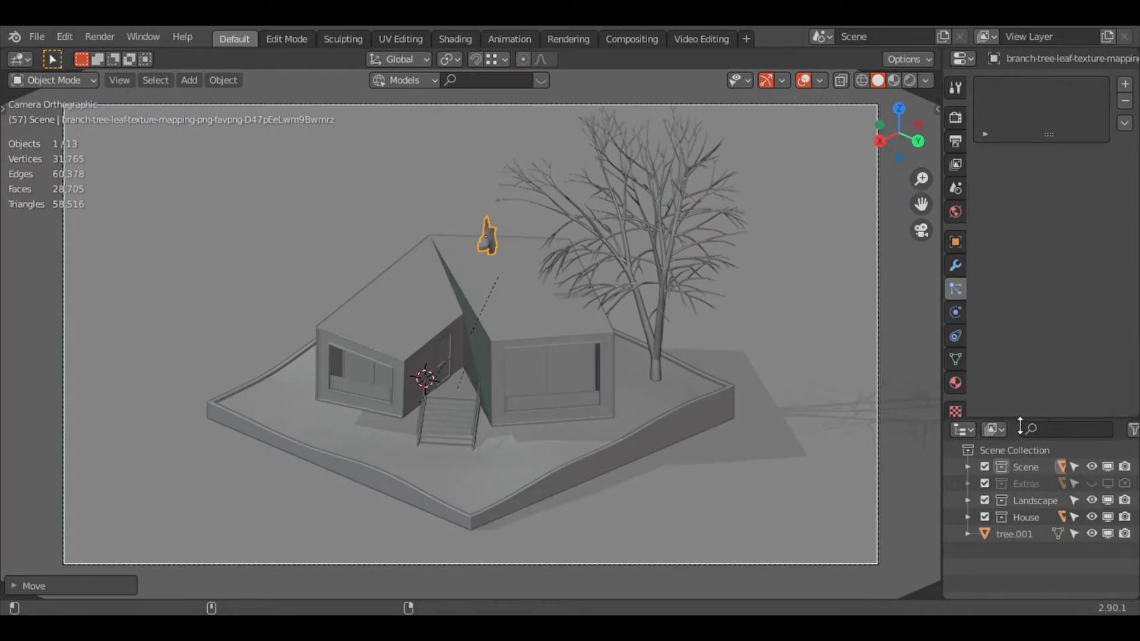
- Select tree.001 and open its particle settings for the leaf hair system
left_click(913, 420)
left_click(1013, 163)
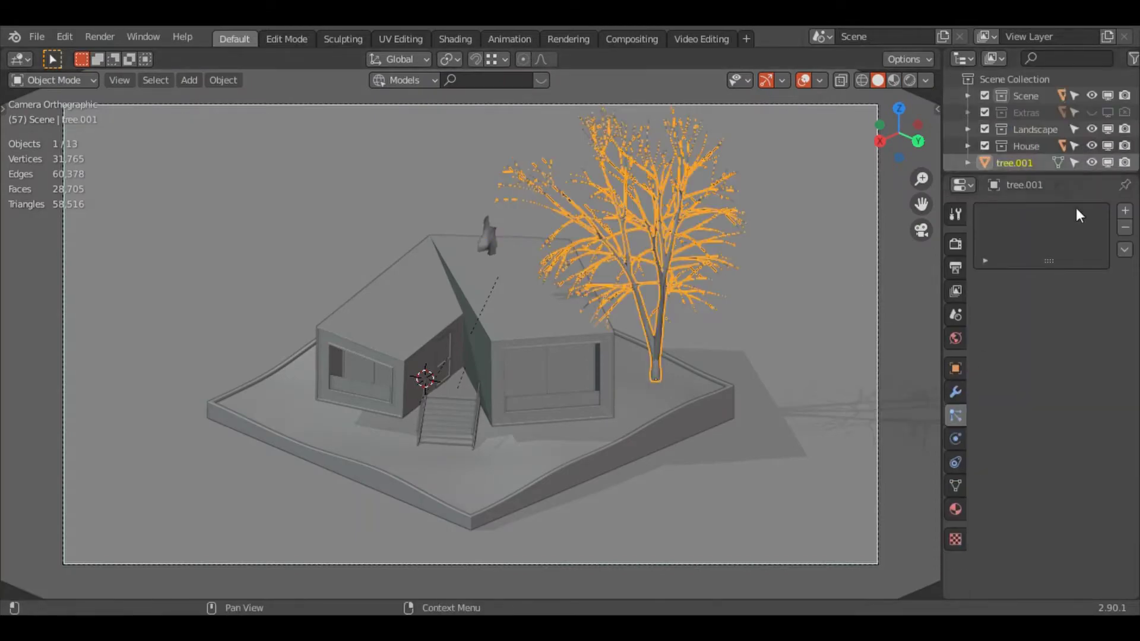
left_click(955, 415)
middle_click_drag(614, 226, 614, 438)
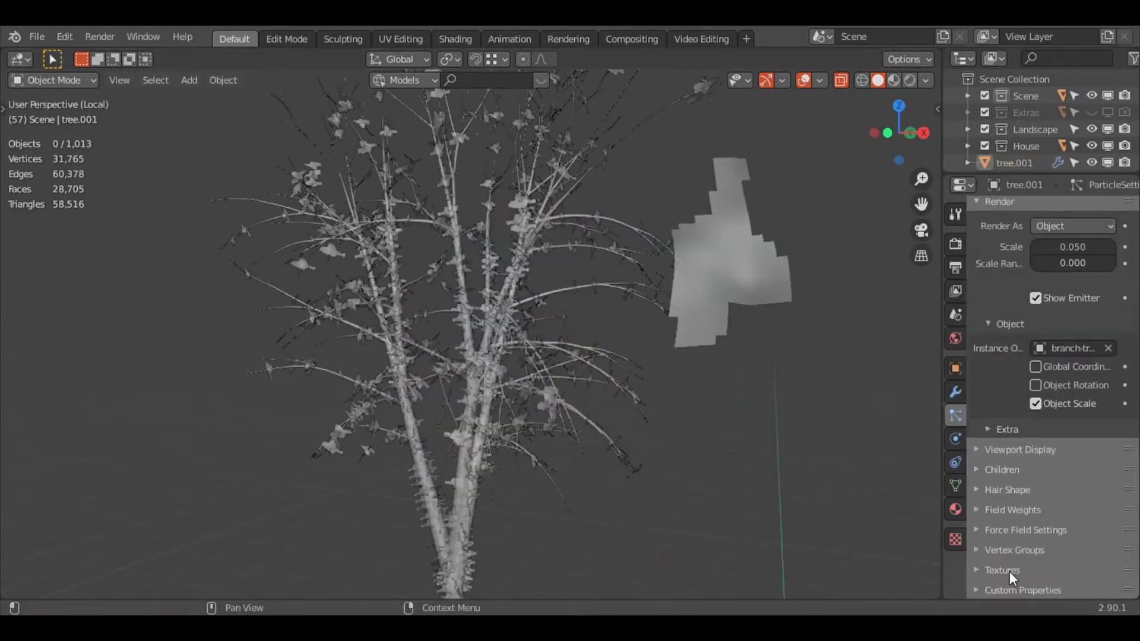
- Enable rotation for the leaf particles and select the leaf plane
left_click(1006, 540)
scroll(1070, 432, "down", 5)
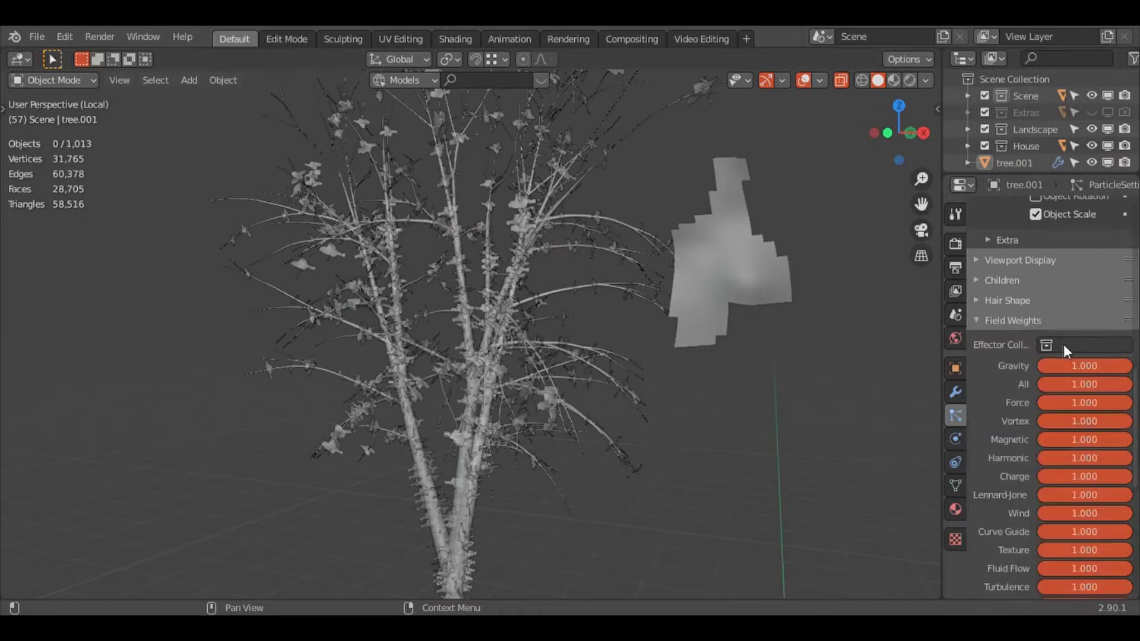
left_click(988, 395)
scroll(1057, 415, "down", 5)
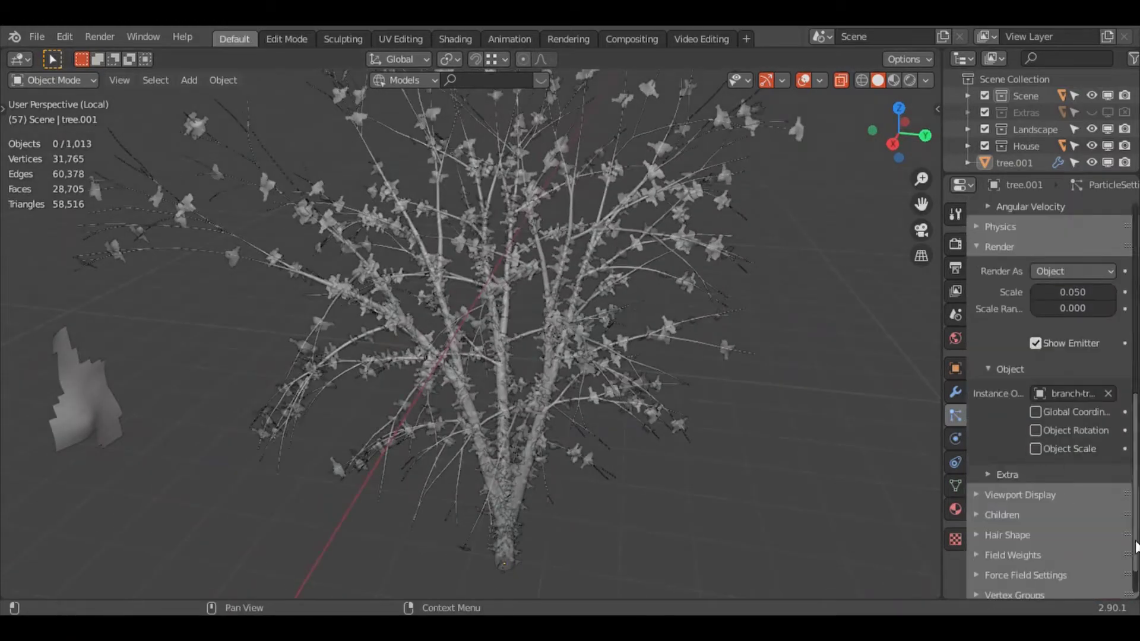
scroll(1057, 475, "down", 3)
left_click(157, 478)
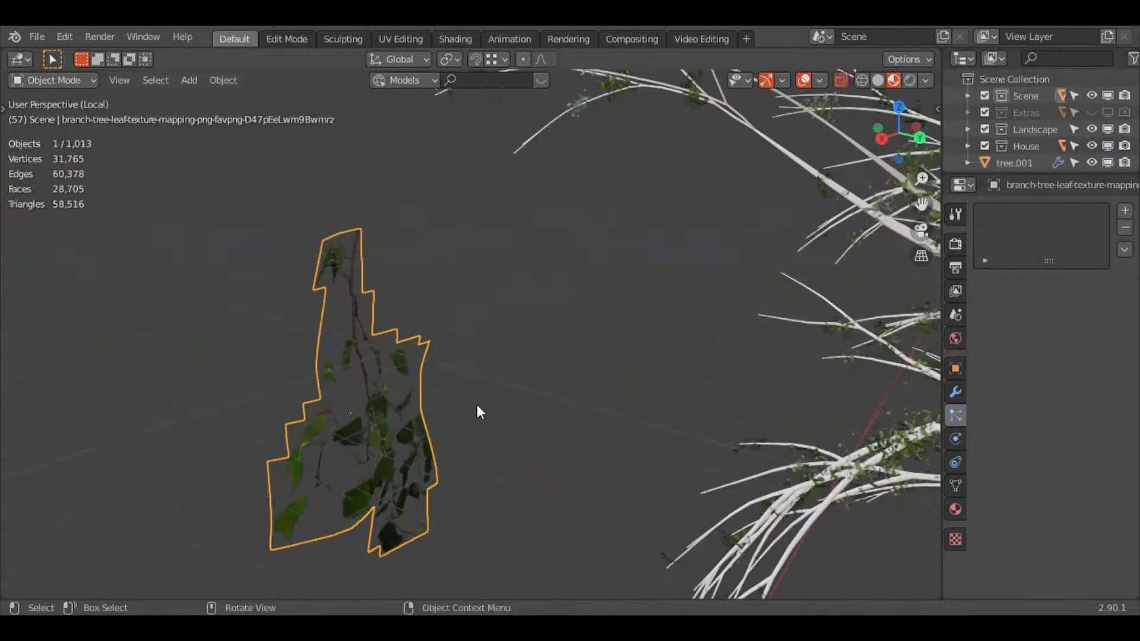
key("Tab")
key("Tab")
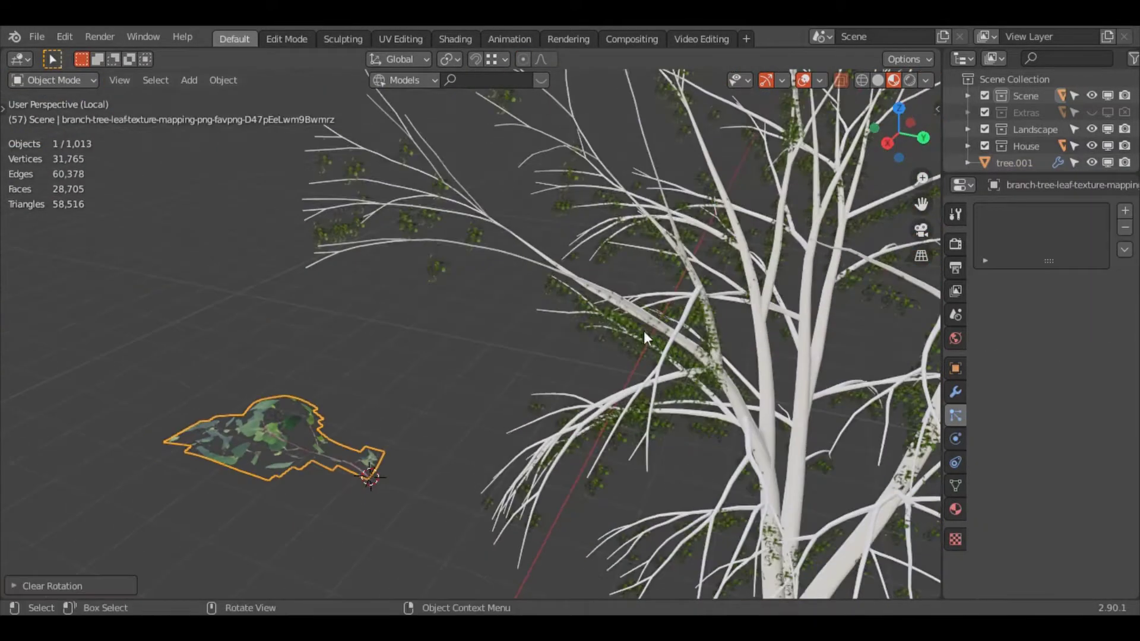
- Set leaf orientation to Object Y and rotate the leaf plane 18° about Z
left_click(1073, 538)
left_click(1037, 382)
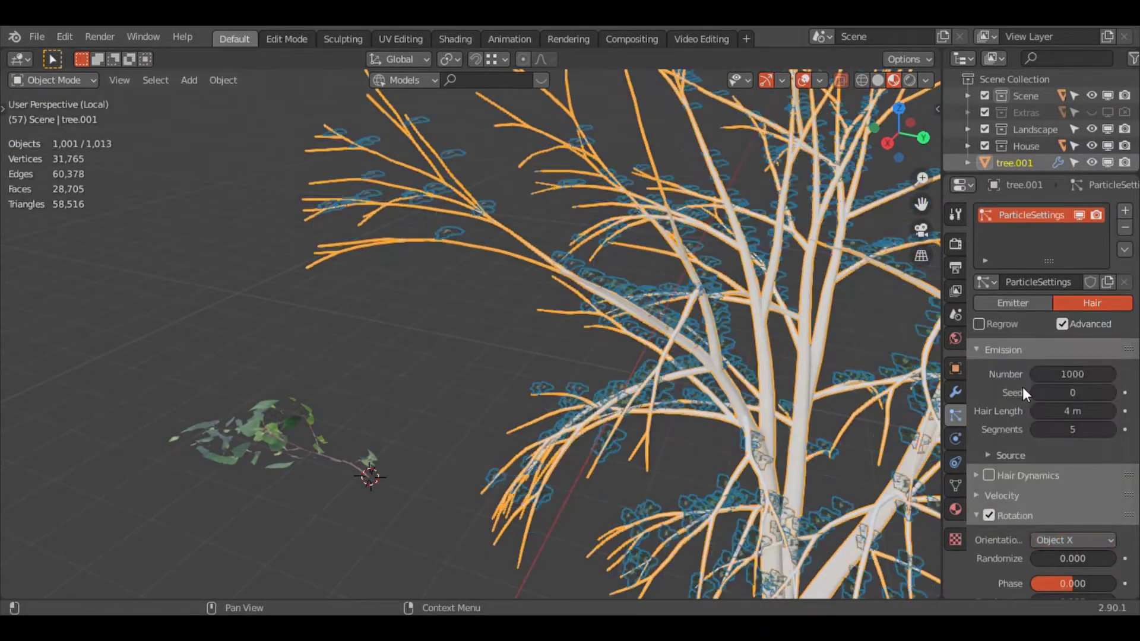
key("r")
key("z")
key("1")
key("8")
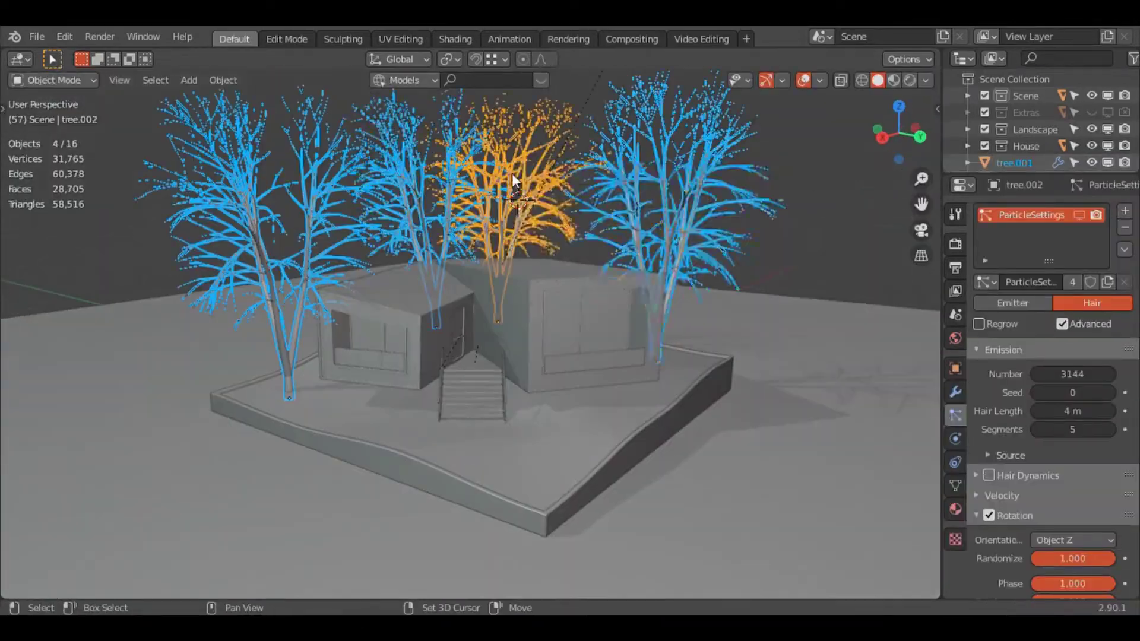
- Apply Randomize Transform to the duplicated trees and adjust the random scale amount
key("F3")
type("rand")
key("Return")
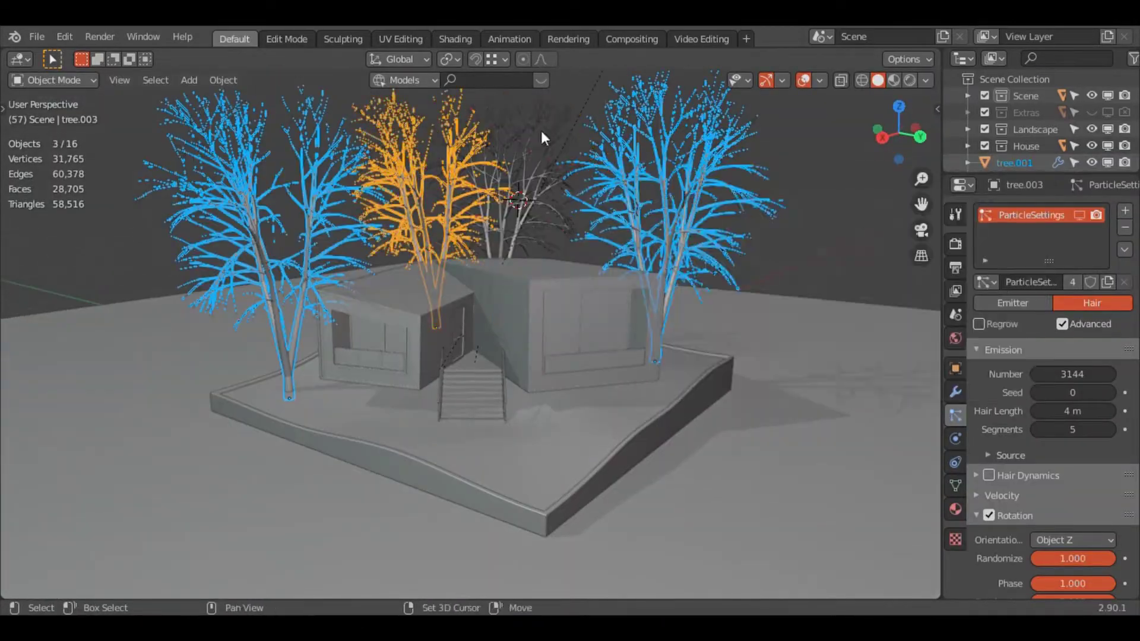
left_click(35, 585)
left_click(164, 547)
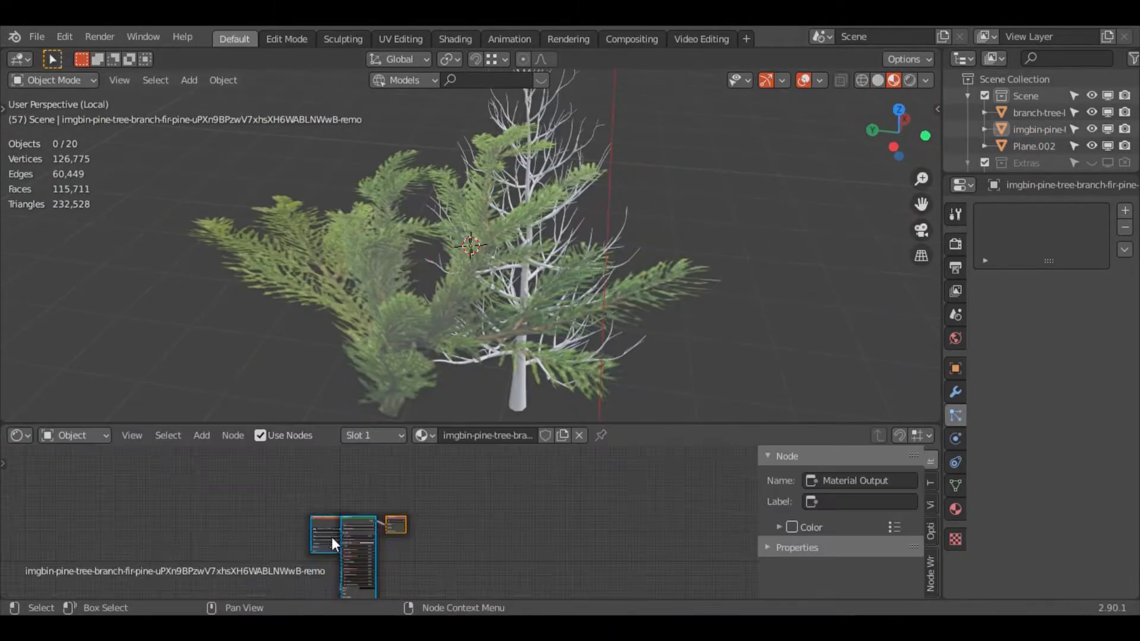
- Move the Material Output node aside and feed the Translucent BSDF into the Mix Shader
left_click_drag(333, 541, 524, 554)
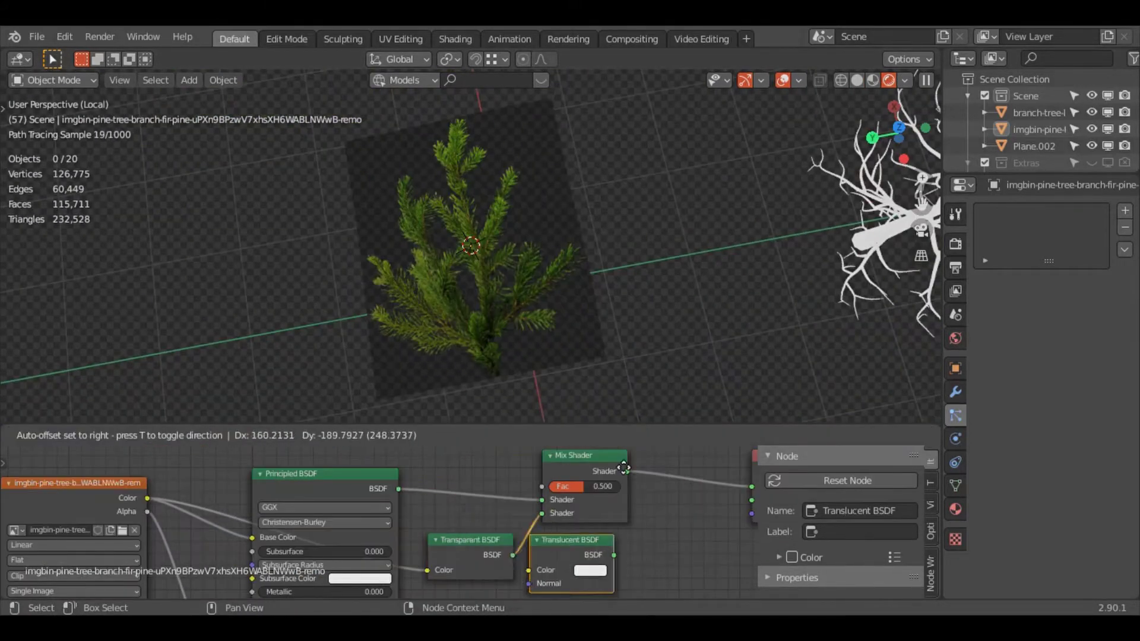
left_click_drag(539, 563, 464, 522)
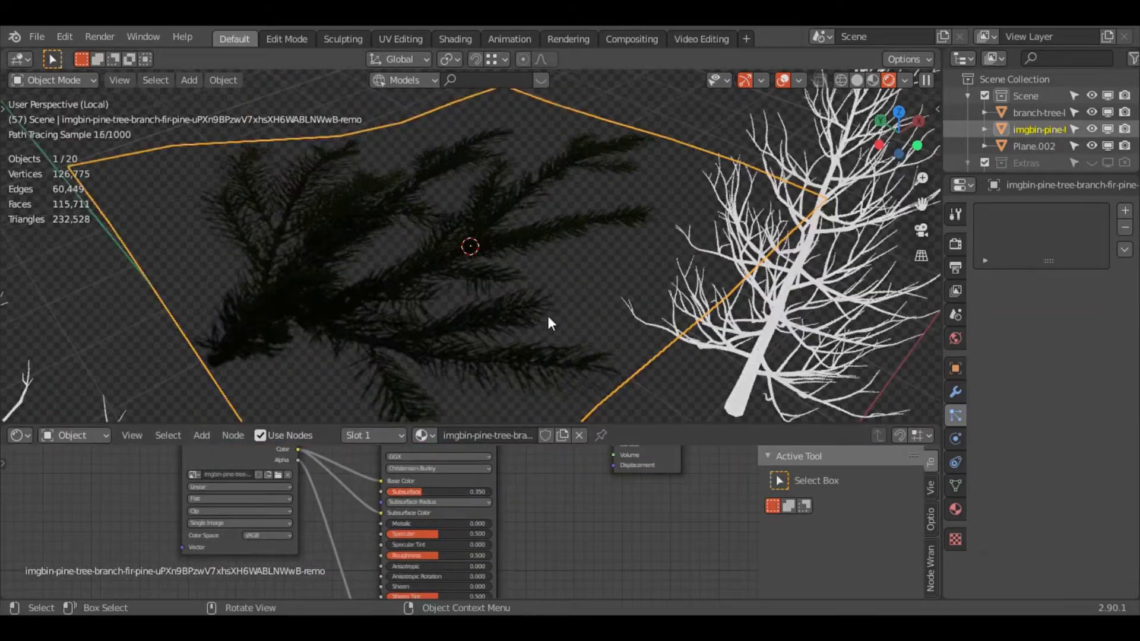
middle_click_drag(547, 312, 522, 284)
scroll(435, 507, "up", 3)
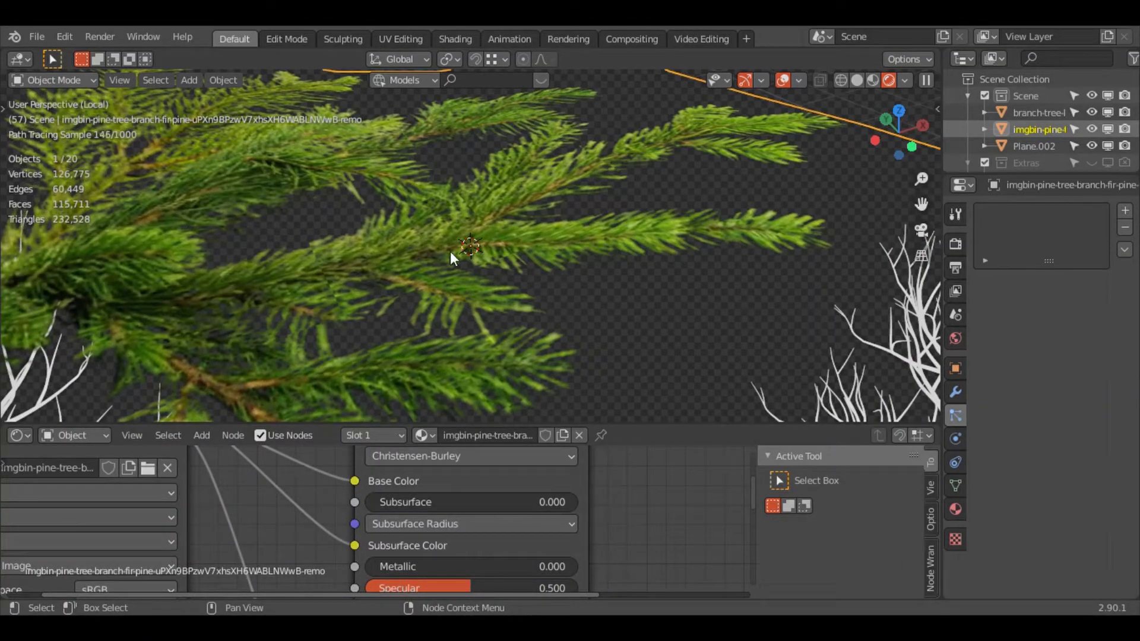
key("Home")
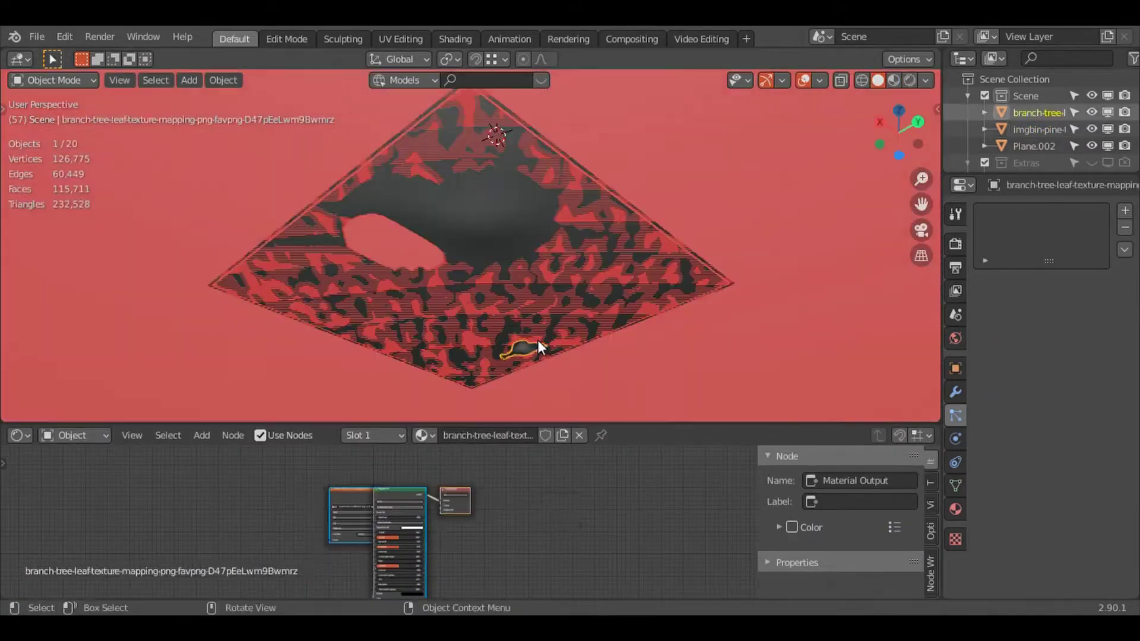
key("shift+a")
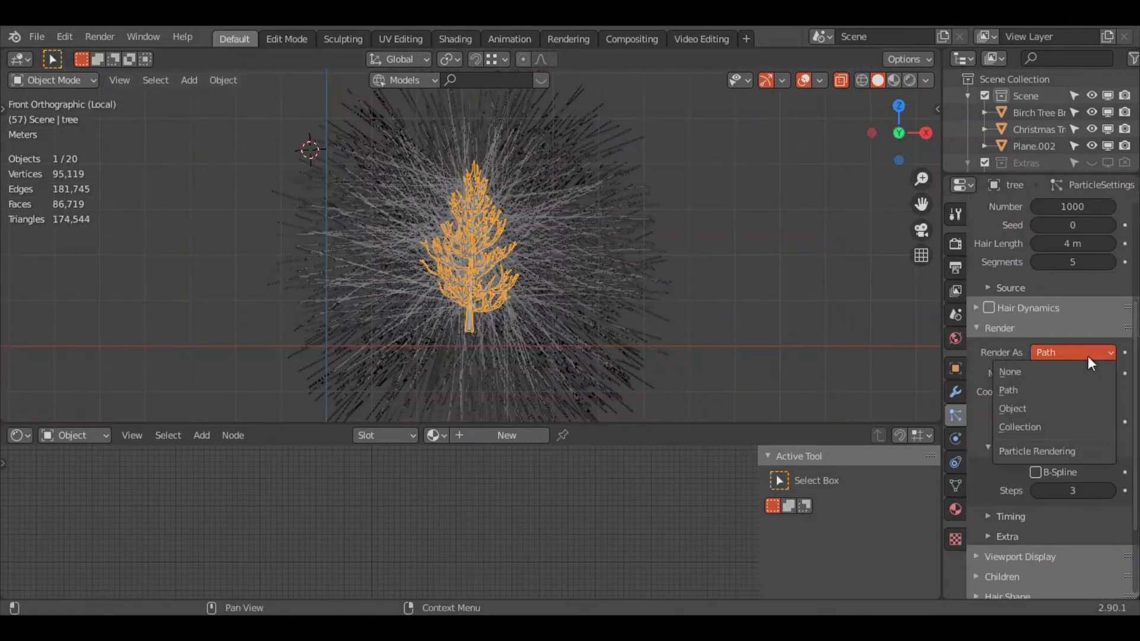
- Render the fir tree's particles as Object instances
left_click(1062, 409)
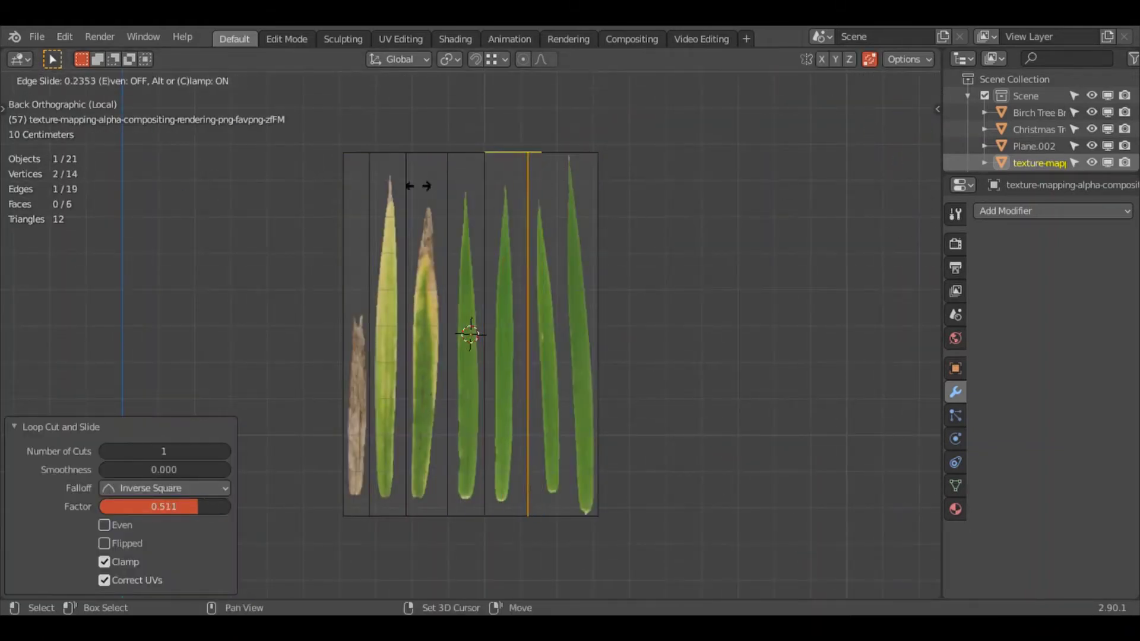
- Add loop cuts to the leaf plane and bend a leaf edge with proportional editing
left_click(418, 186)
key("ctrl+r")
left_click(557, 252, "ctrl")
middle_click_drag(557, 252, 607, 372)
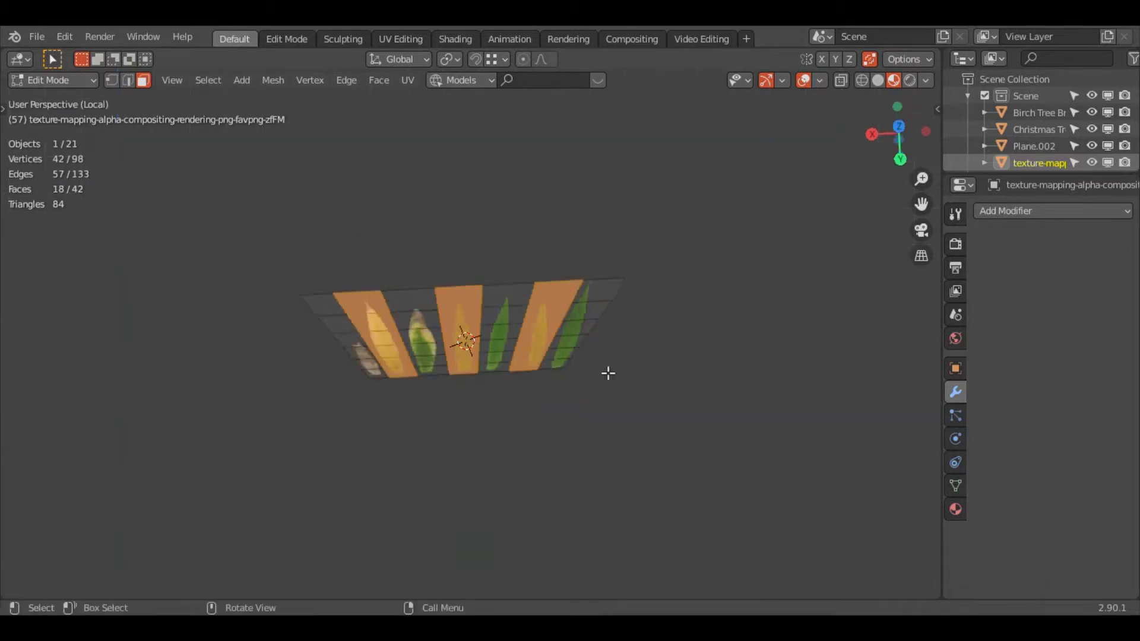
key("o")
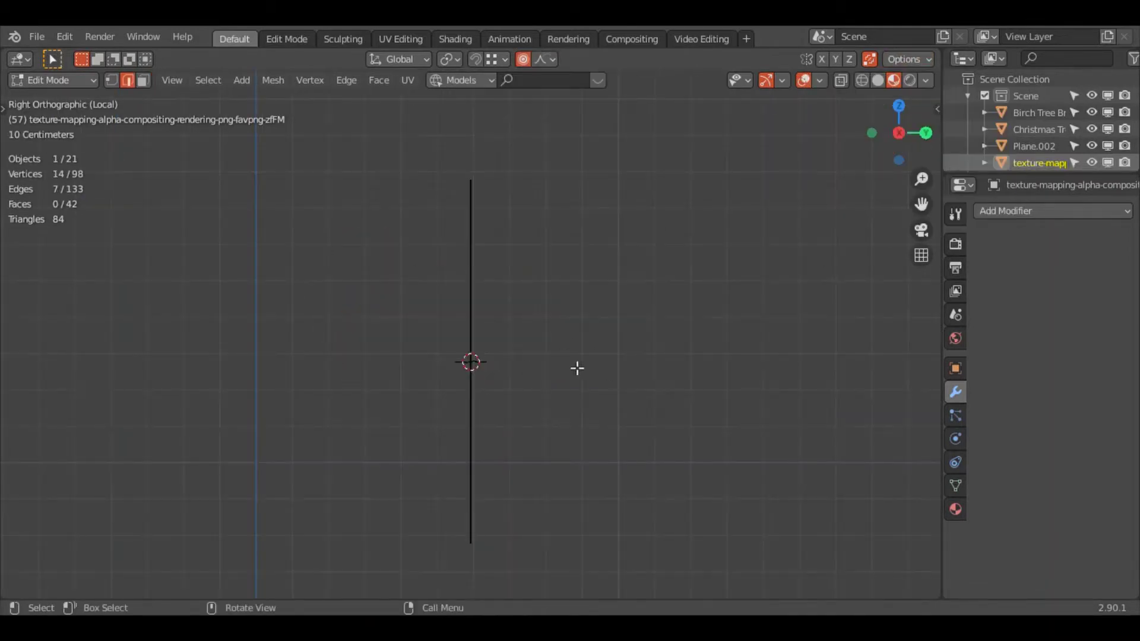
left_click(765, 414)
middle_click_drag(765, 413, 574, 384)
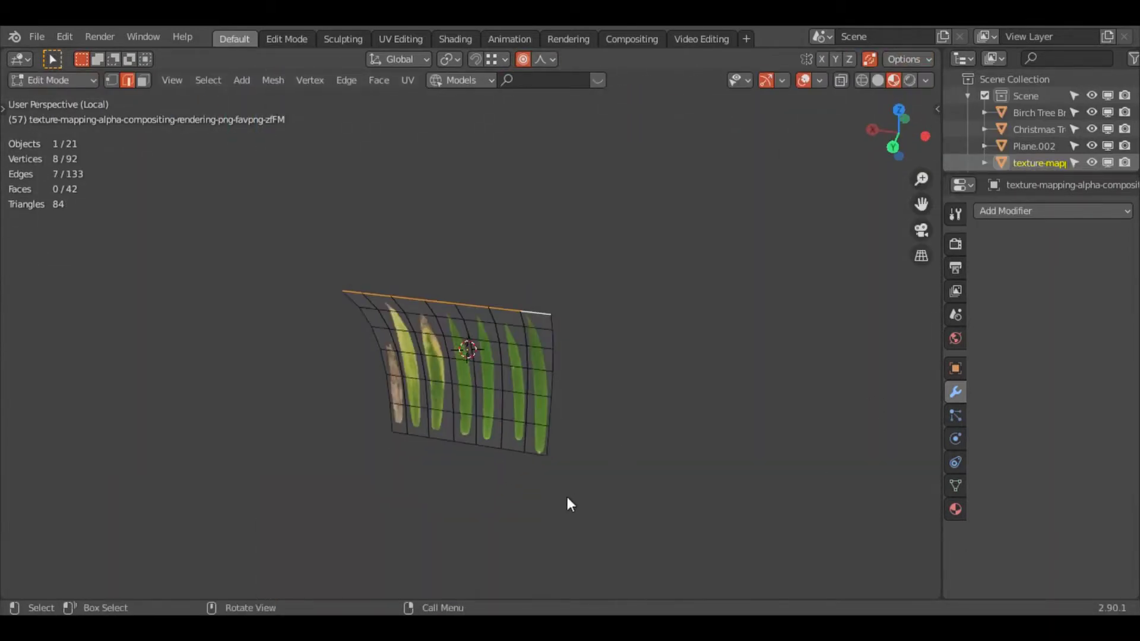
- Select one complete leaf strip in face mode and move it into place from top view
key("3")
key("ctrl+l")
key("KP_7")
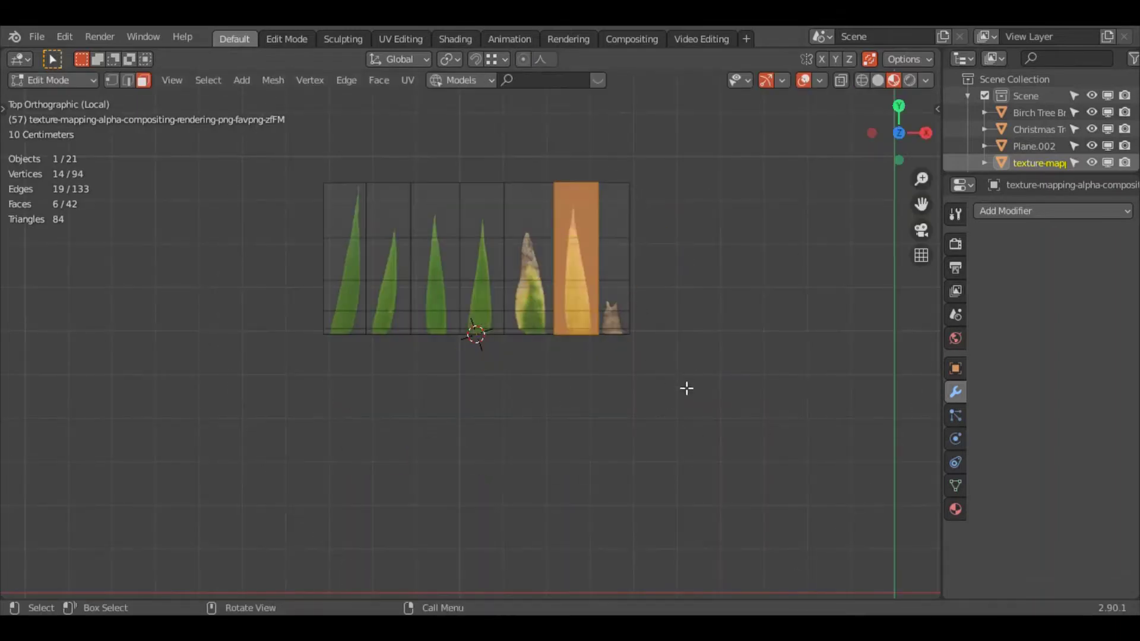
key("g")
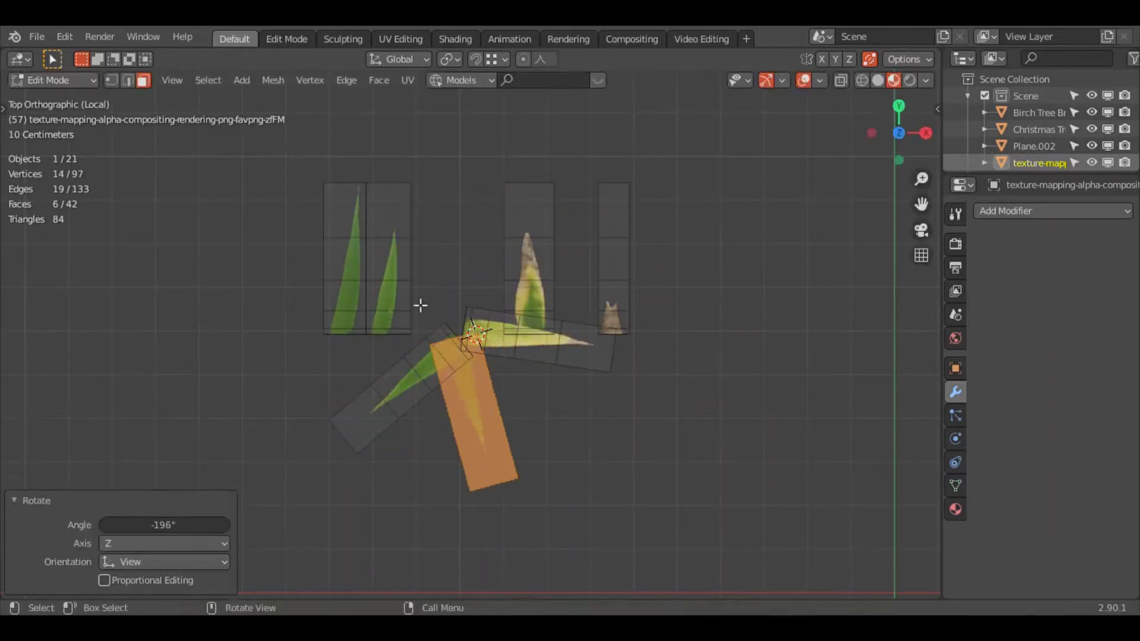
left_click(640, 365)
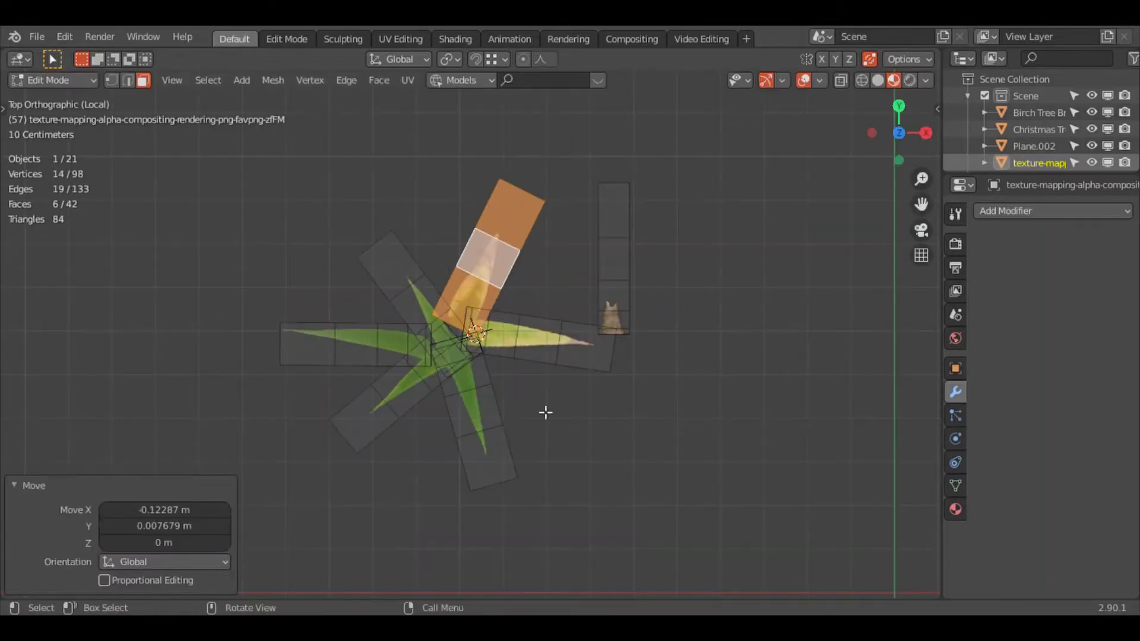
- Duplicate the leaf strip, rotate the copy around the clump, and rename it Grass Clump
key("l")
key("shift+d")
left_click(569, 463)
key("l")
key("r")
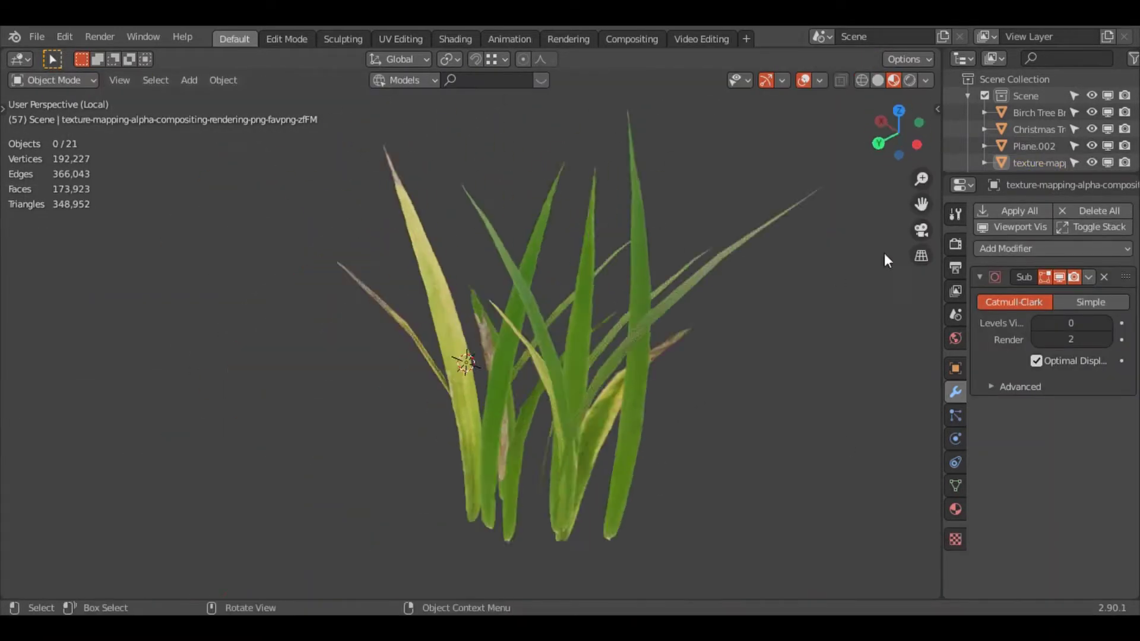
key("F2")
type("Grass Clump")
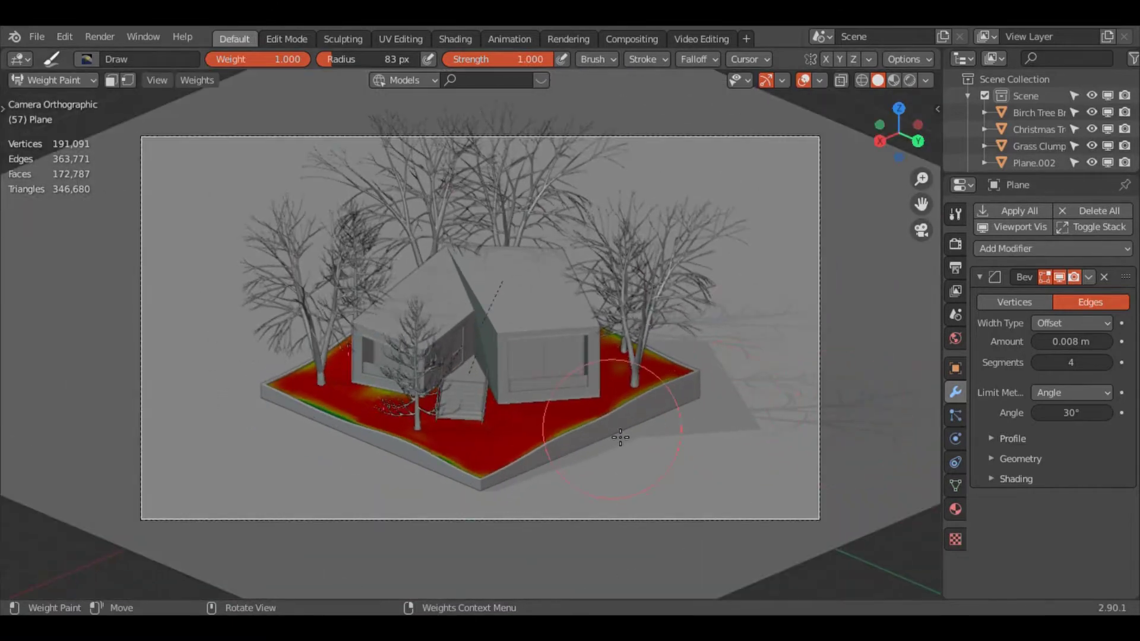
- Check the slab's vertex group 'Group', leave Edit Mode, and exit local view to the full scene
scroll(828, 164, "up", 1)
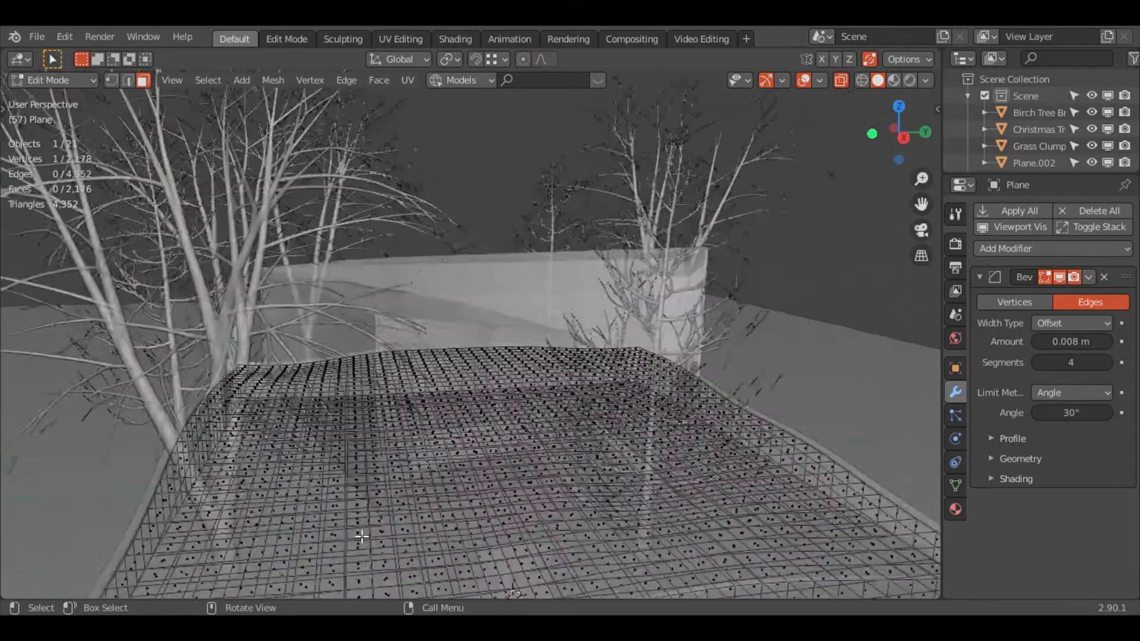
left_click(955, 485)
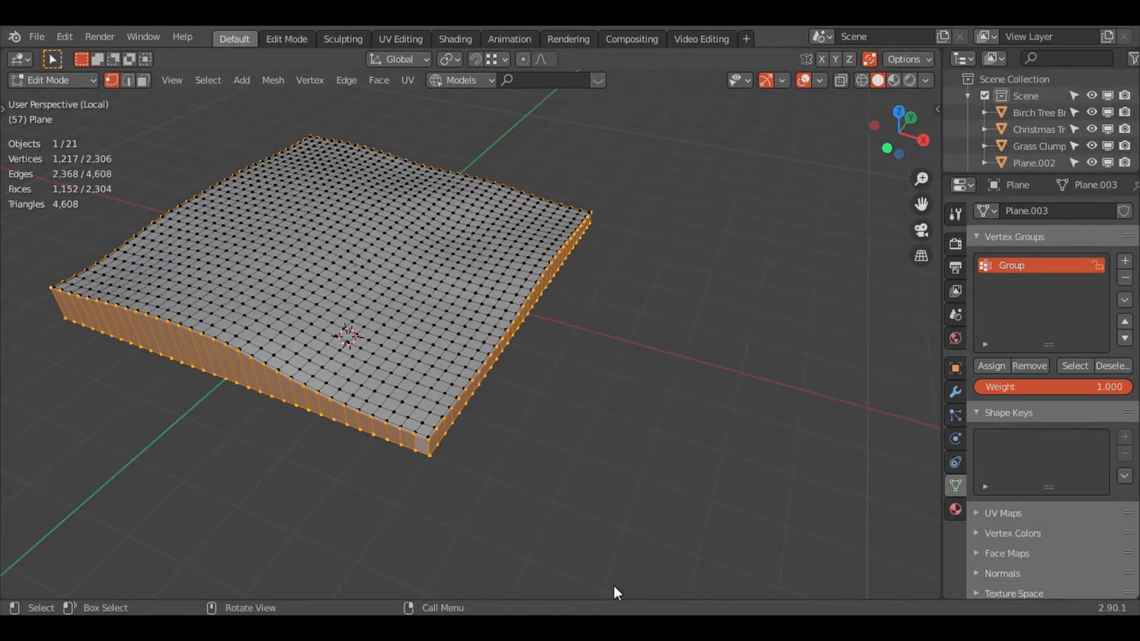
key("Tab")
key("KP_Divide")
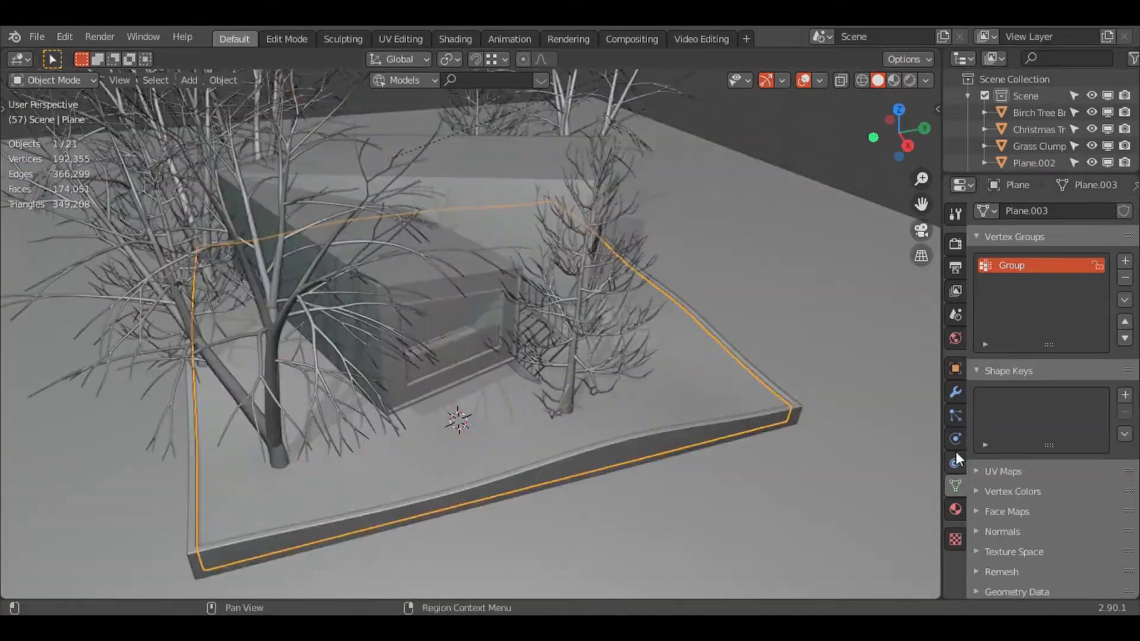
left_click(955, 414)
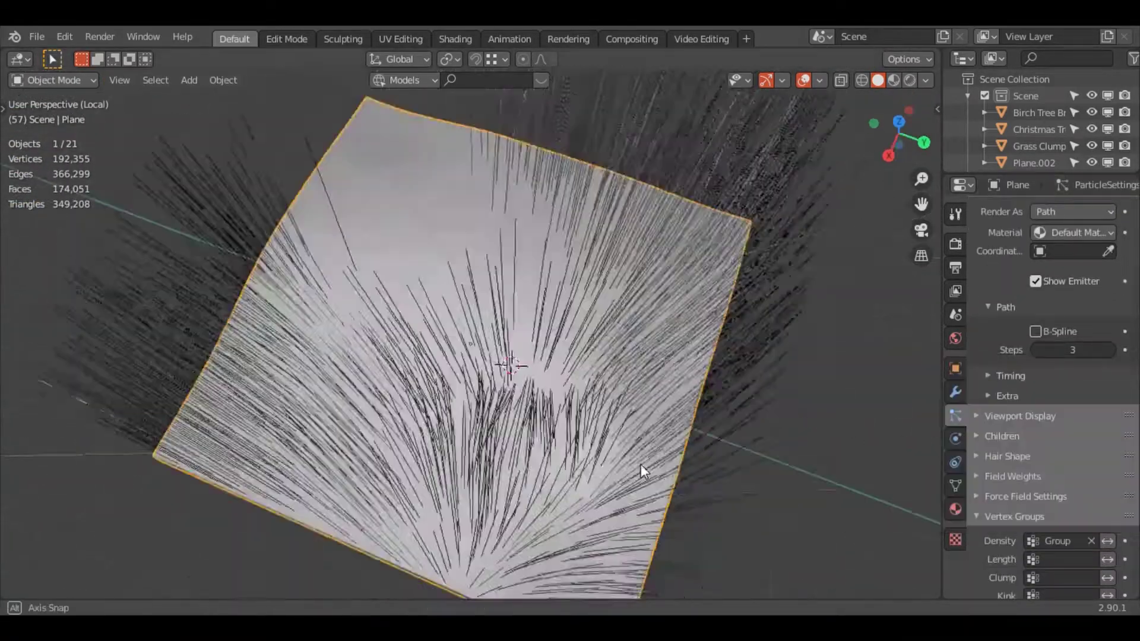
- Render the slab's hair particles as Object instances of Grass Clump
left_click(1063, 237)
left_click(1036, 351)
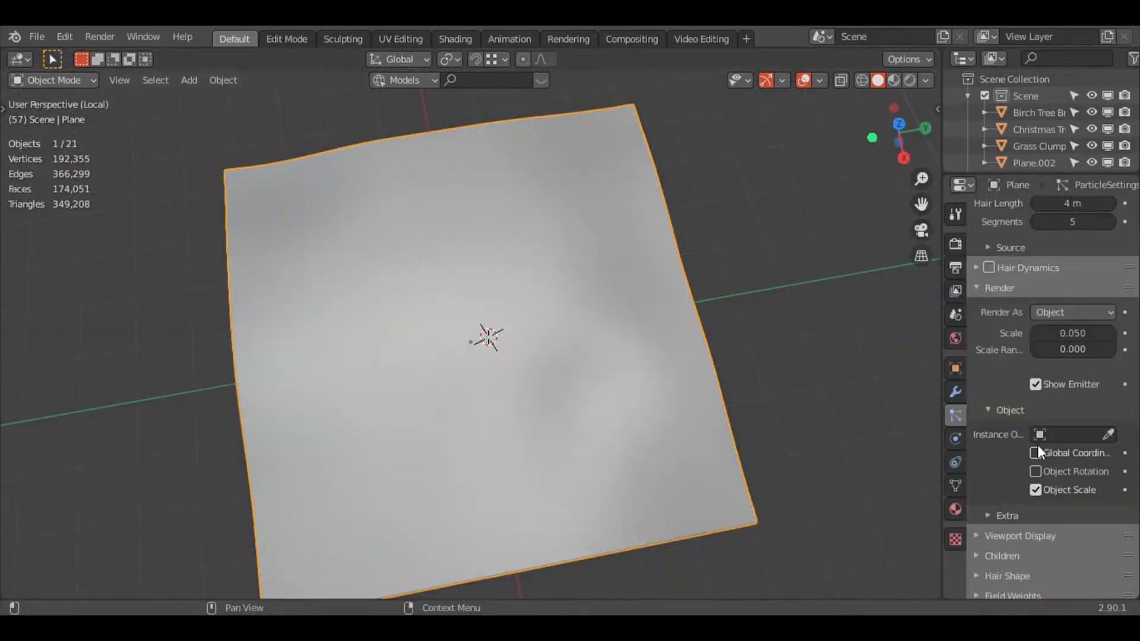
left_click(1037, 438)
scroll(1036, 384, "up", 6)
left_click(1009, 226)
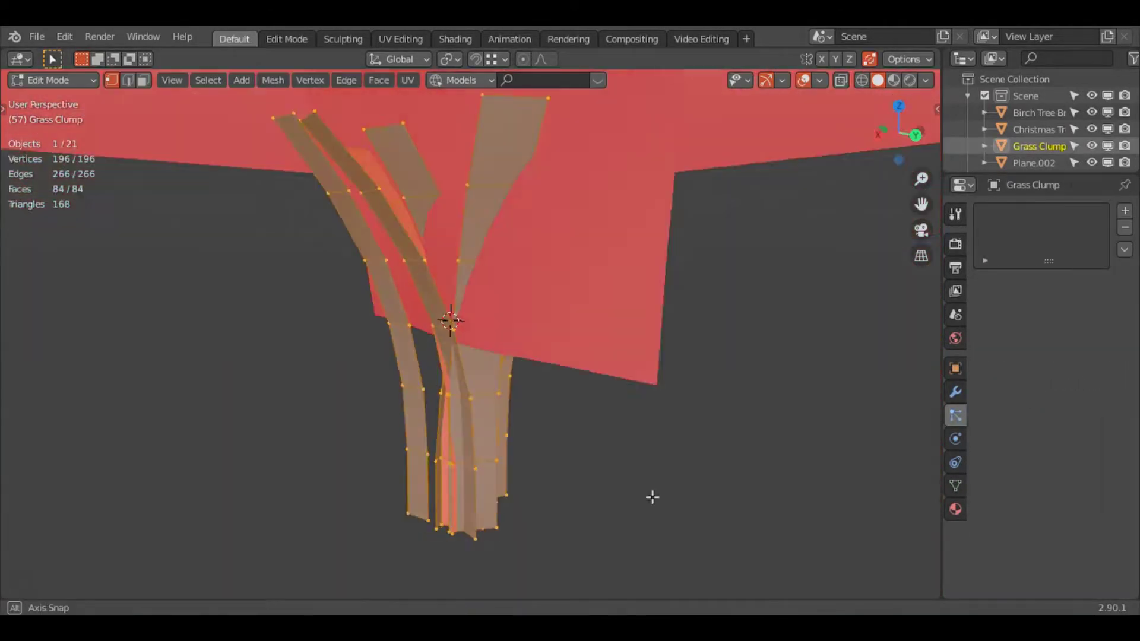
middle_click_drag(652, 497, 598, 438)
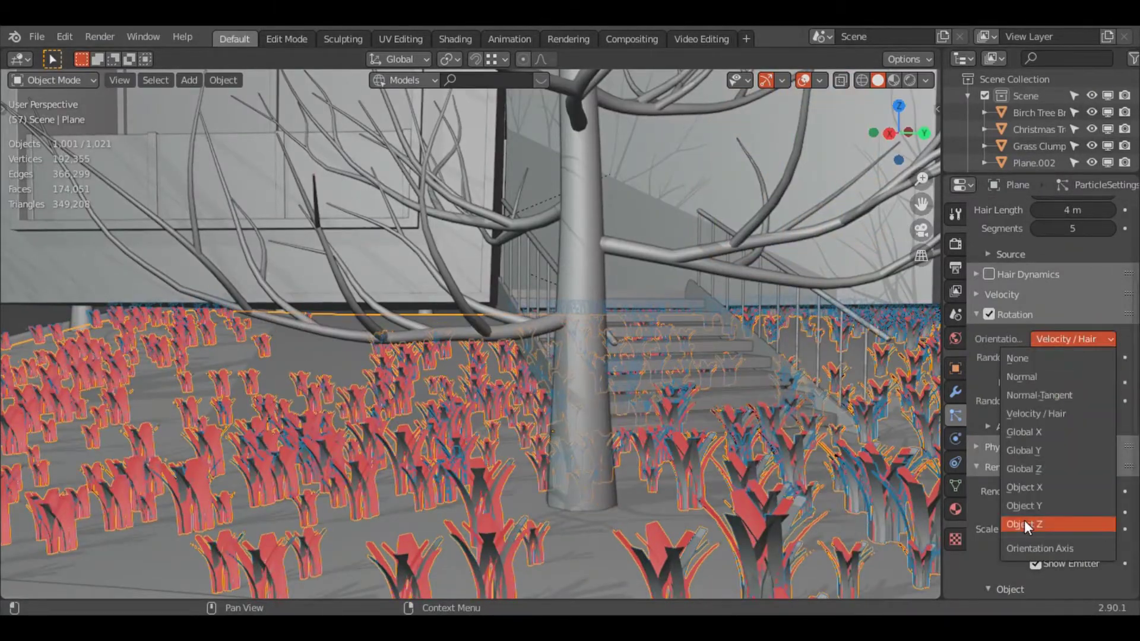
- Align the grass rotation to Object Z and set the particle count to 12000, then revise it
left_click(1024, 524)
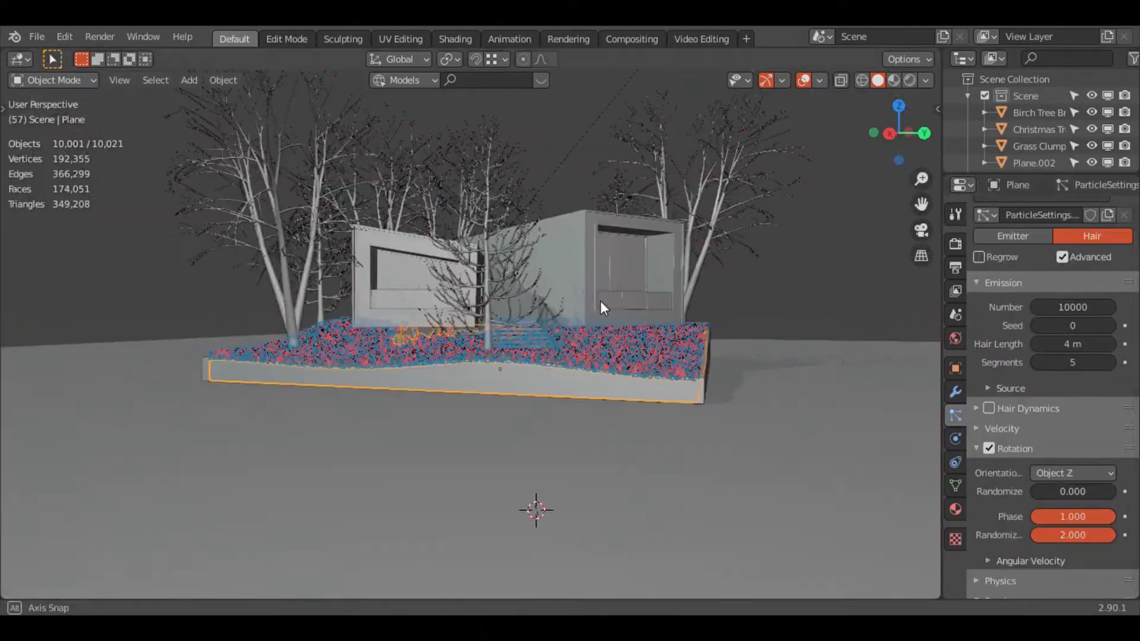
middle_click_drag(600, 302, 433, 475)
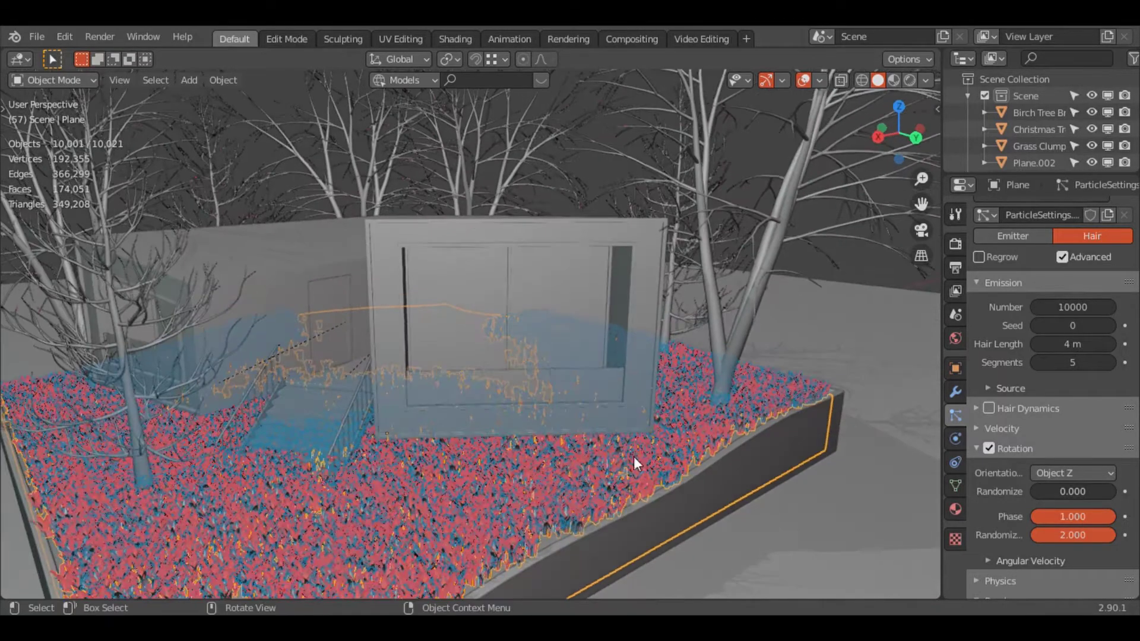
scroll(1084, 327, "down", 3)
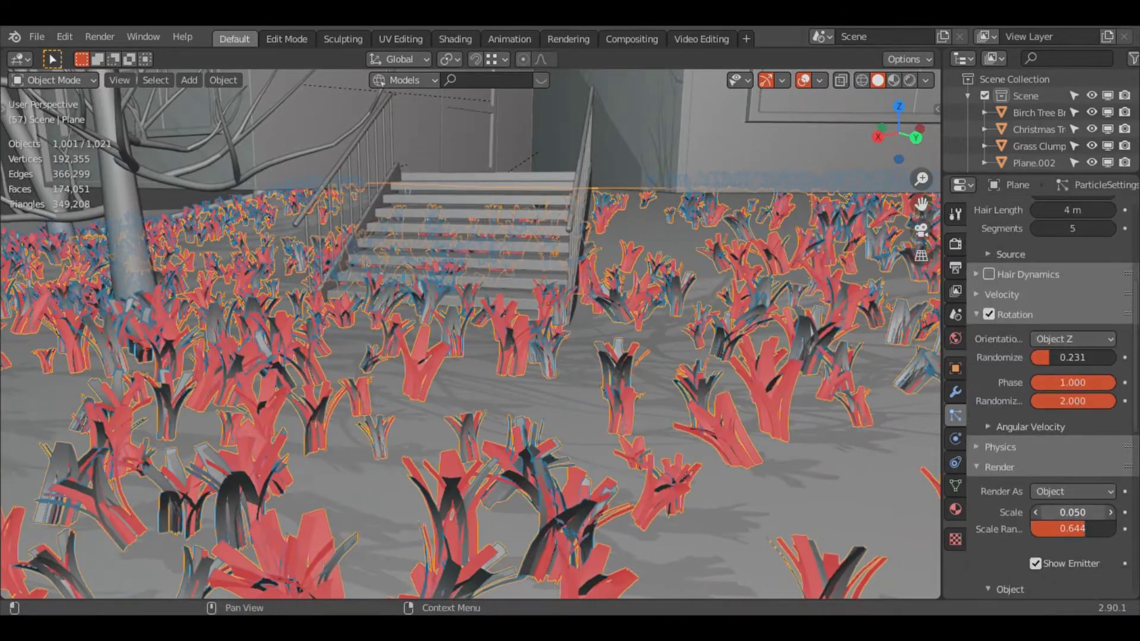
double_click(1071, 341)
type("12000")
key("Return")
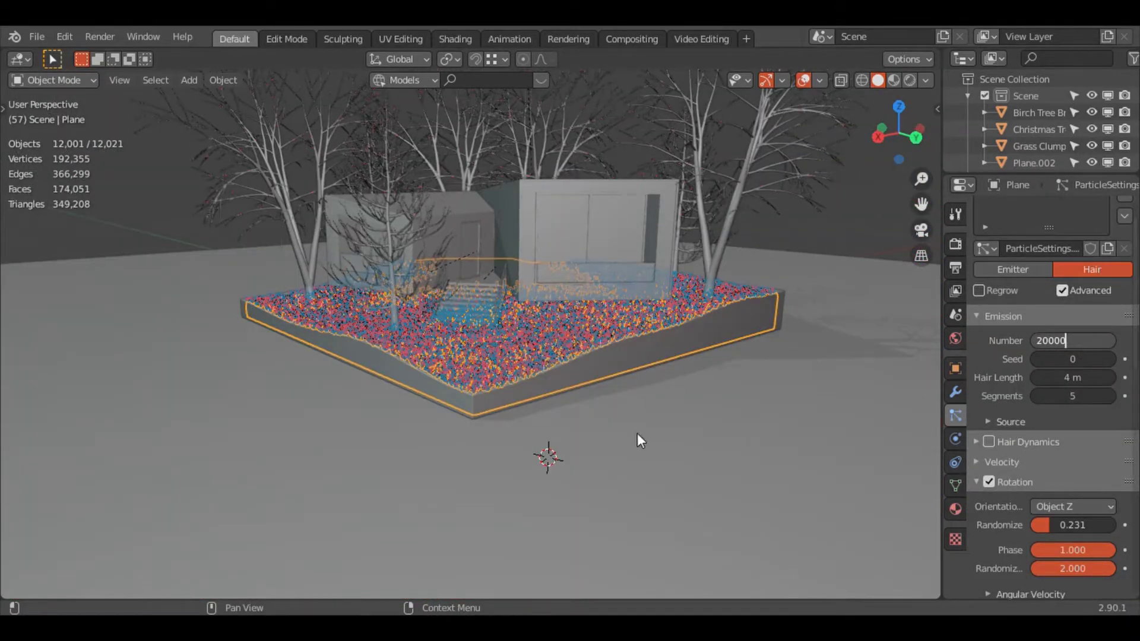
left_click(524, 344)
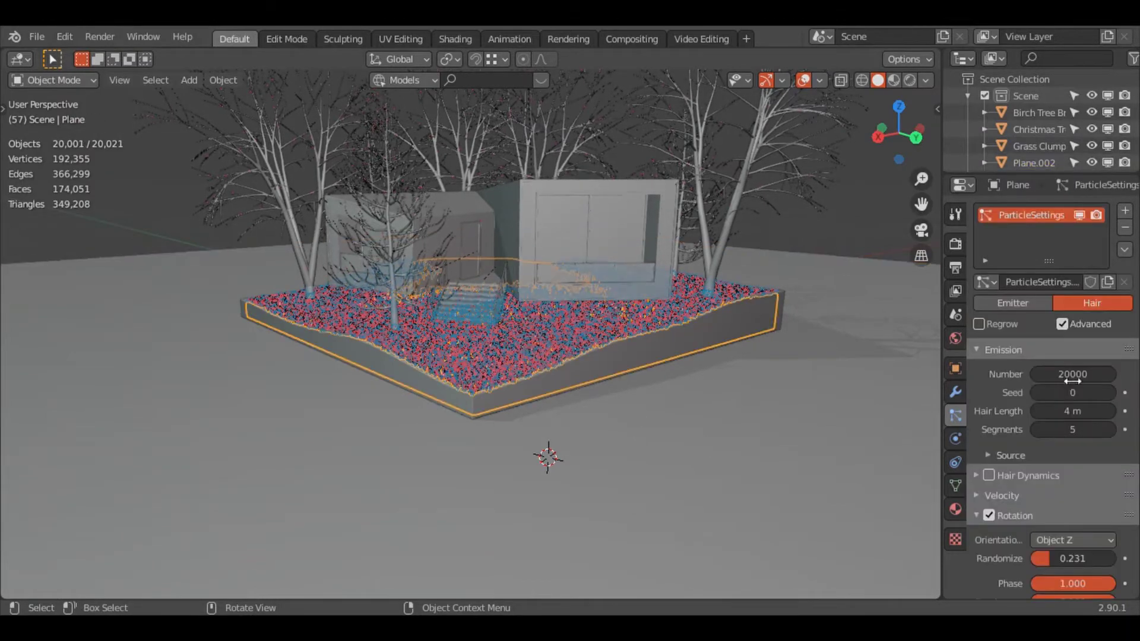
left_click(1036, 374)
left_click(1057, 375)
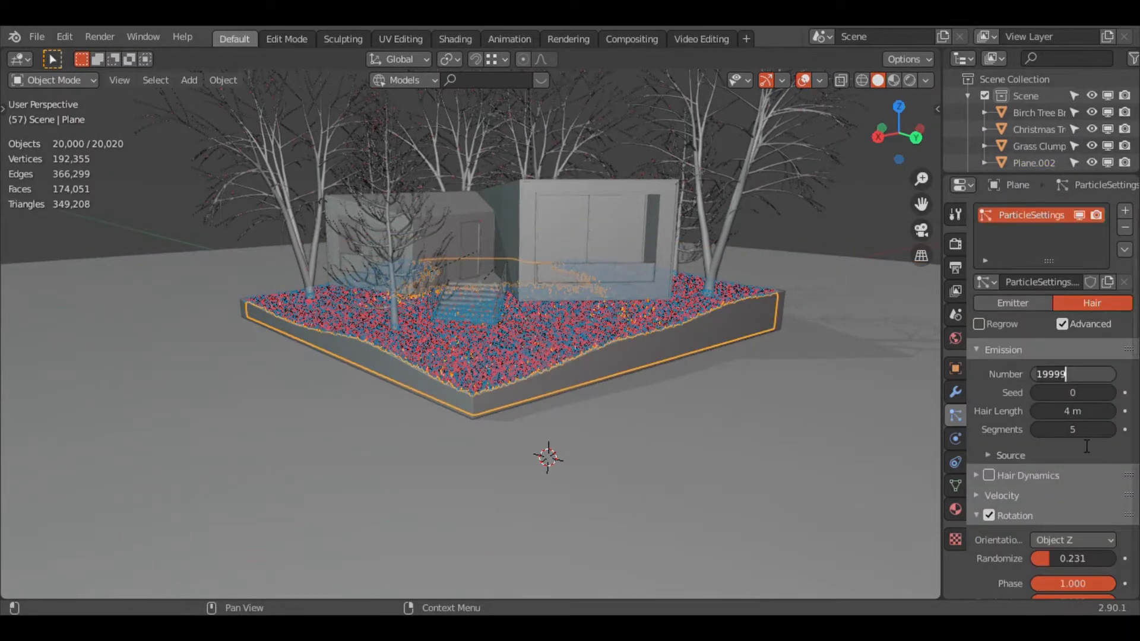
key("Return")
mouse_move(793, 321)
middle_mouse_down()
mouse_move(658, 355)
mouse_move(612, 287)
middle_mouse_up()
- Isolate the house frame and separate its window faces into a new piece
left_click(643, 322)
key("KP_Divide")
key("Tab")
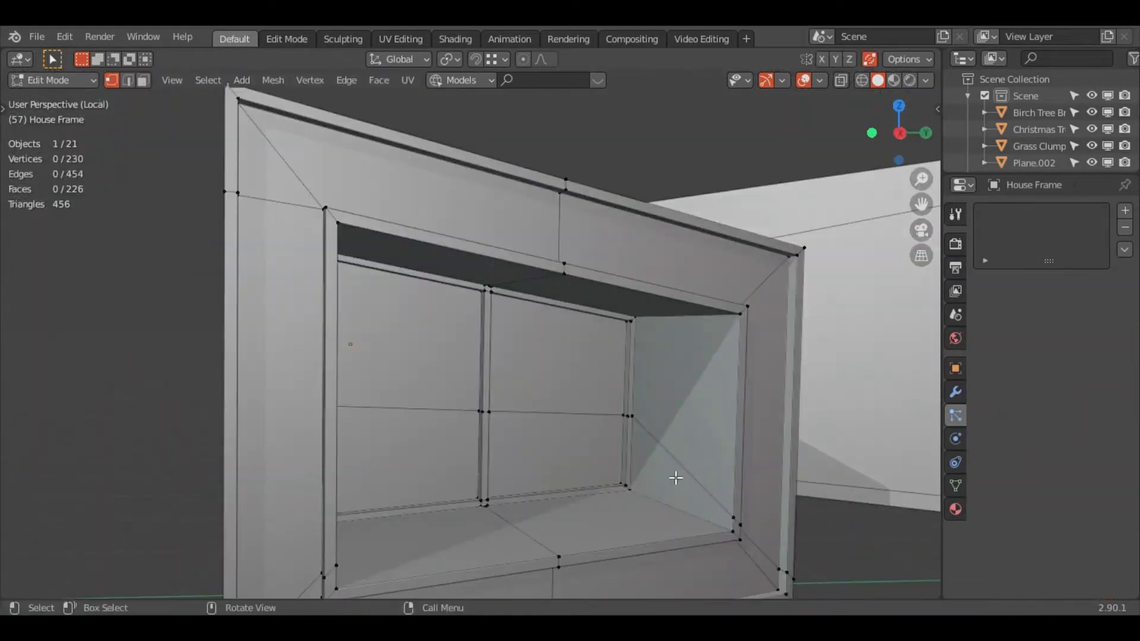
left_click(675, 476, "alt")
middle_click_drag(674, 476, 488, 329)
key("shift+d")
key("Escape")
key("p")
key("Tab")
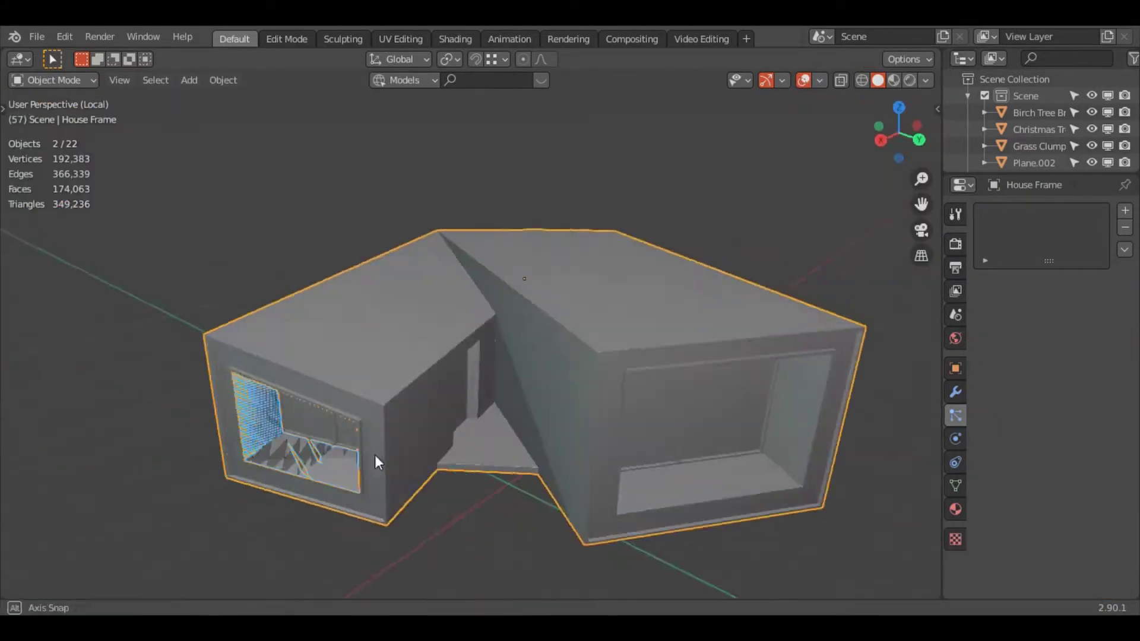
key("Tab")
- Dissolve the window piece's extra vertices and split its faces into separate planks
key("x")
mouse_move(561, 479)
middle_mouse_down()
mouse_move(412, 478)
mouse_move(681, 374)
middle_mouse_up()
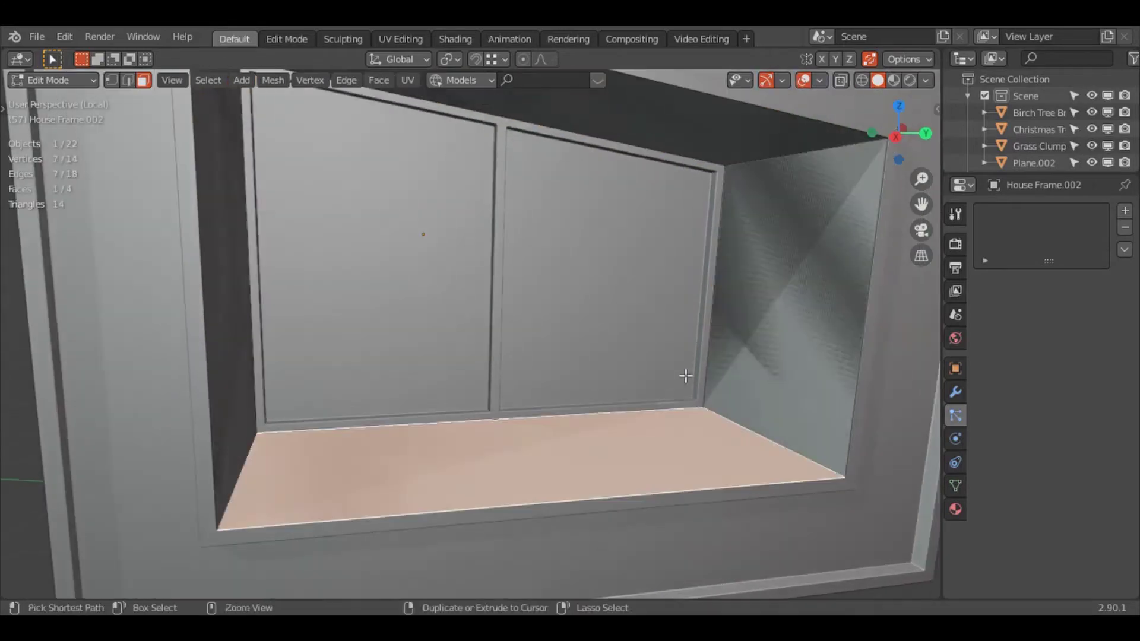
key("ctrl+x")
scroll(544, 492, "up", 5)
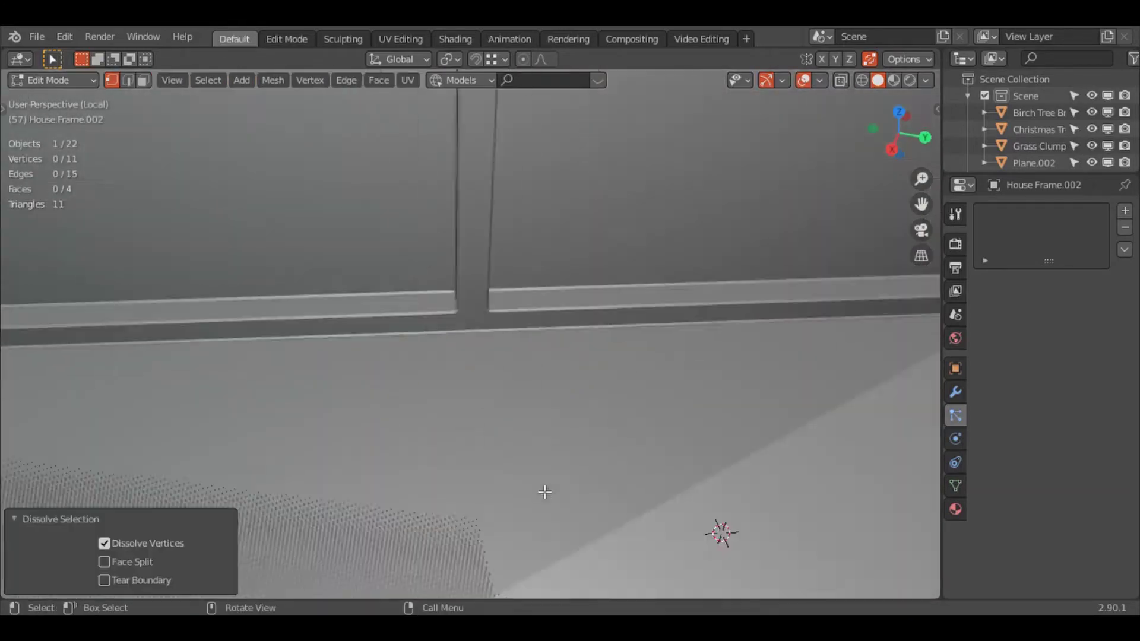
scroll(544, 492, "down", 5)
middle_click_drag(544, 491, 801, 503)
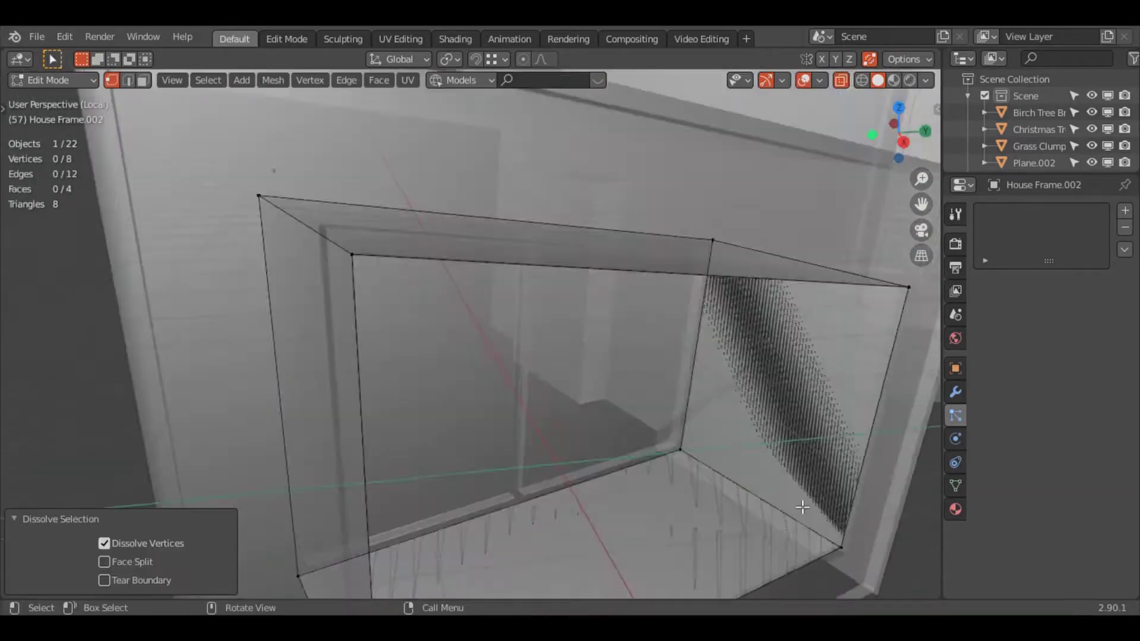
key("a")
key("alt+m")
mouse_move(692, 433)
middle_mouse_down()
mouse_move(715, 475)
mouse_move(534, 297)
middle_mouse_up()
left_click(716, 476)
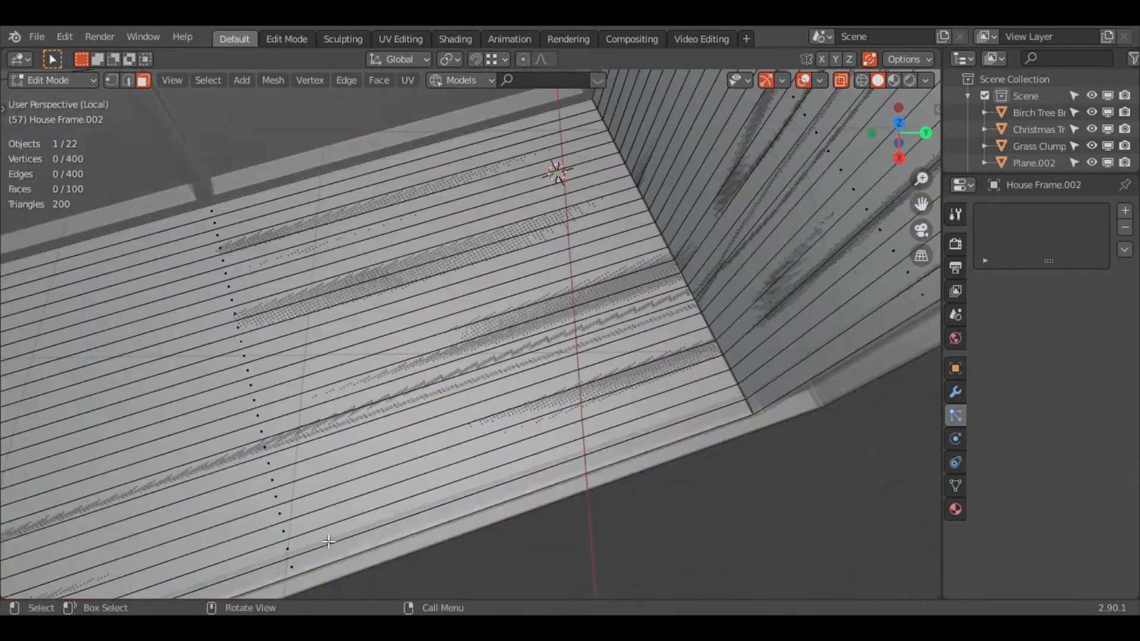
- Shrink each floor plank to 0.85 scale
key("l")
key("s")
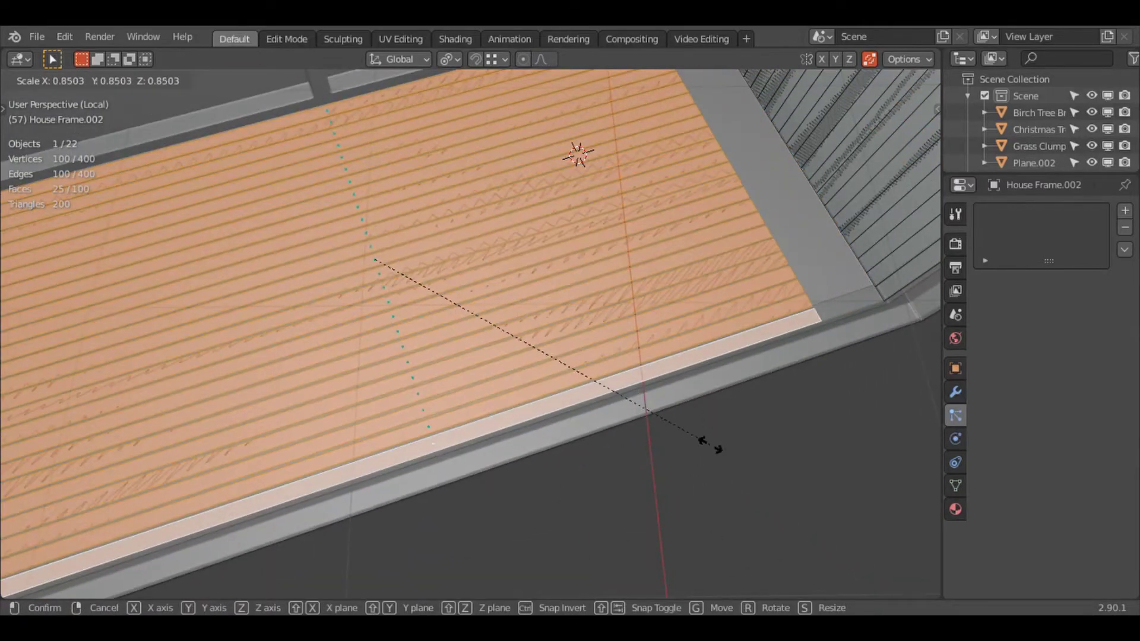
left_click(706, 445)
scroll(653, 445, "down", 5)
middle_click_drag(634, 445, 594, 271)
scroll(595, 270, "down", 5)
- In vertex mode, slide the floor edge and plank ends horizontally
key("alt+a")
key("1")
middle_click_drag(728, 392, 712, 519)
scroll(712, 519, "up", 4)
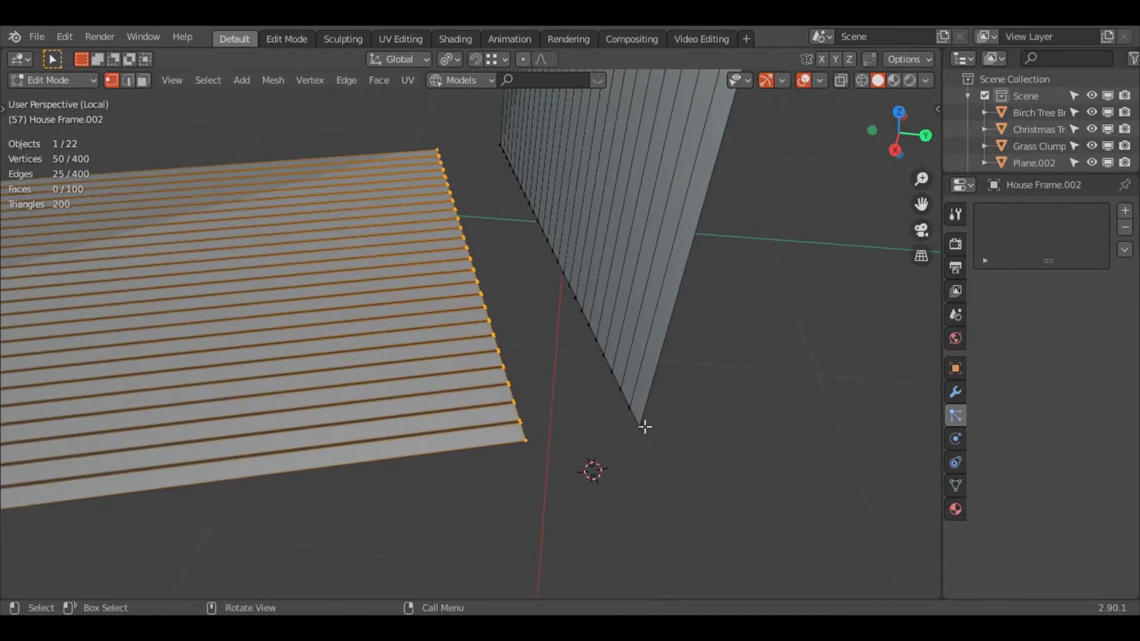
middle_click_drag(622, 454, 631, 509)
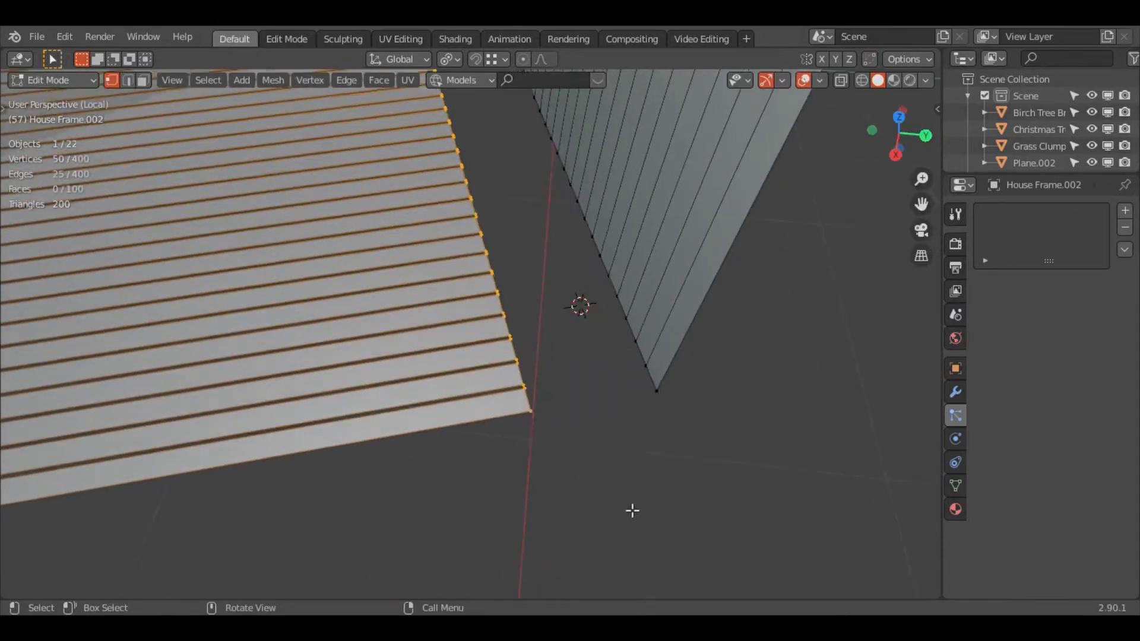
key("g")
key("shift+z")
left_click(679, 429)
scroll(416, 474, "up", 3)
key("g")
key("shift+z")
left_click(287, 493)
- Move the whole floor horizontally, keeping it at its current height
scroll(356, 415, "down", 4)
key("ctrl+l")
middle_click_drag(414, 323, 401, 401)
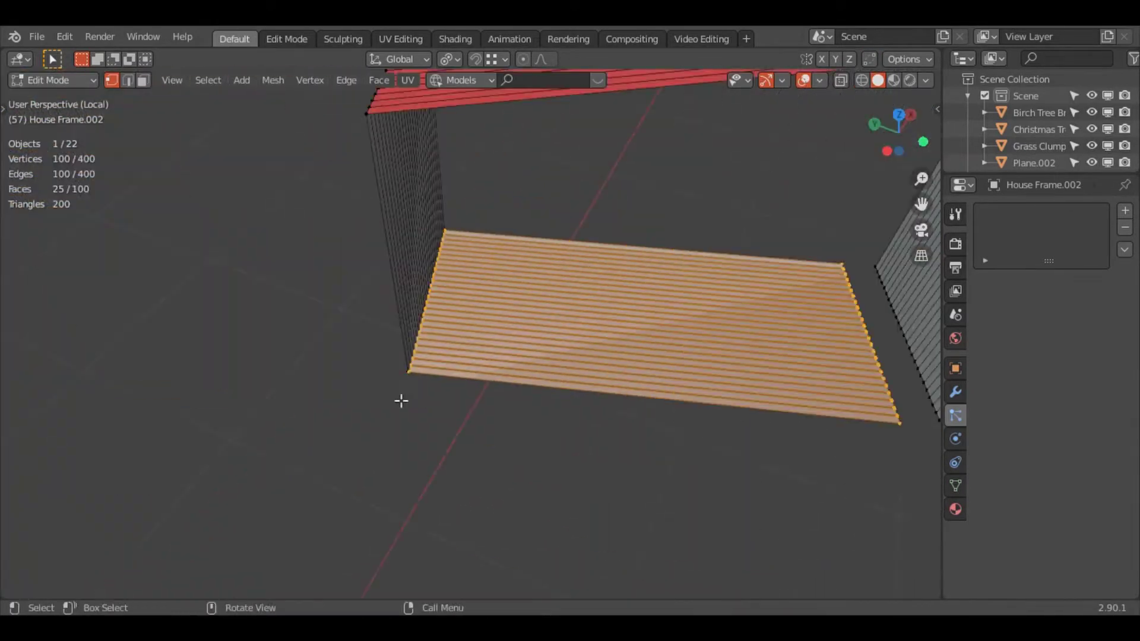
key("g")
key("shift+z")
left_click(598, 445)
- Scale the wall boards horizontally only, shrinking the other plane to 0.747
middle_click_drag(598, 445, 491, 381)
key("ctrl+l")
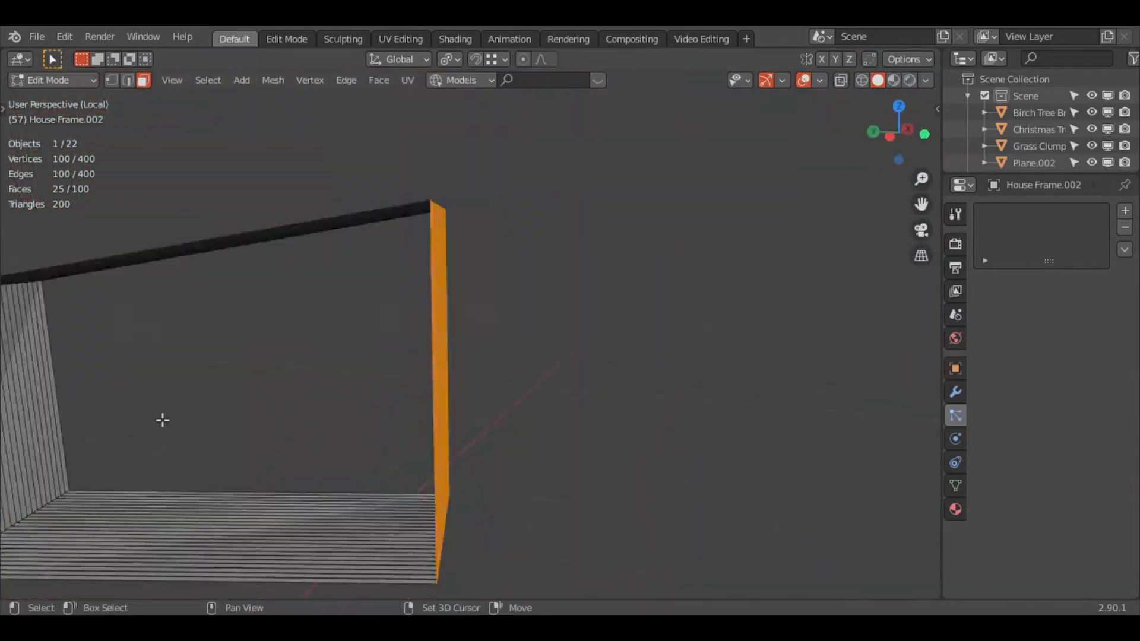
middle_click_drag(160, 420, 758, 505)
key("s")
key("shift+z")
left_click(580, 412)
mouse_move(580, 412)
middle_mouse_down()
mouse_move(428, 470)
mouse_move(689, 509)
mouse_move(600, 379)
mouse_move(620, 320)
middle_mouse_up()
key("l")
- Lower the roof's near end edge row to start the slope
left_click(272, 427)
key("g")
left_click(753, 422)
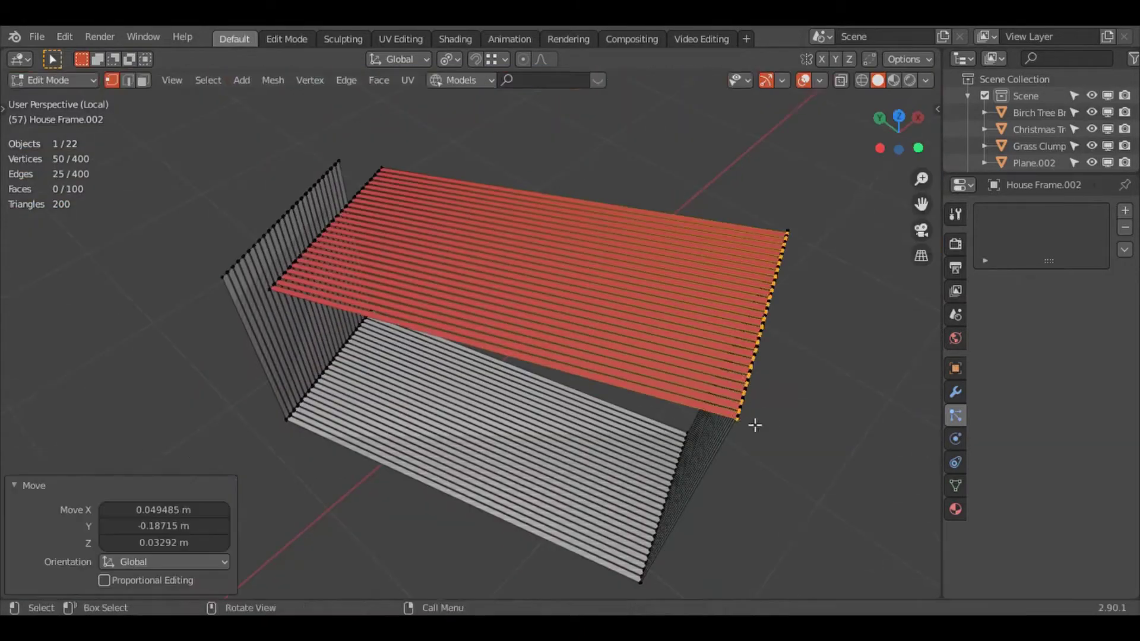
scroll(605, 488, "up", 5)
key("g")
key("shift+z")
left_click(605, 489)
scroll(417, 419, "down", 4)
- Lower the roof's far end edge row vertically to match
middle_click_drag(417, 419, 635, 292)
key("g")
key("z")
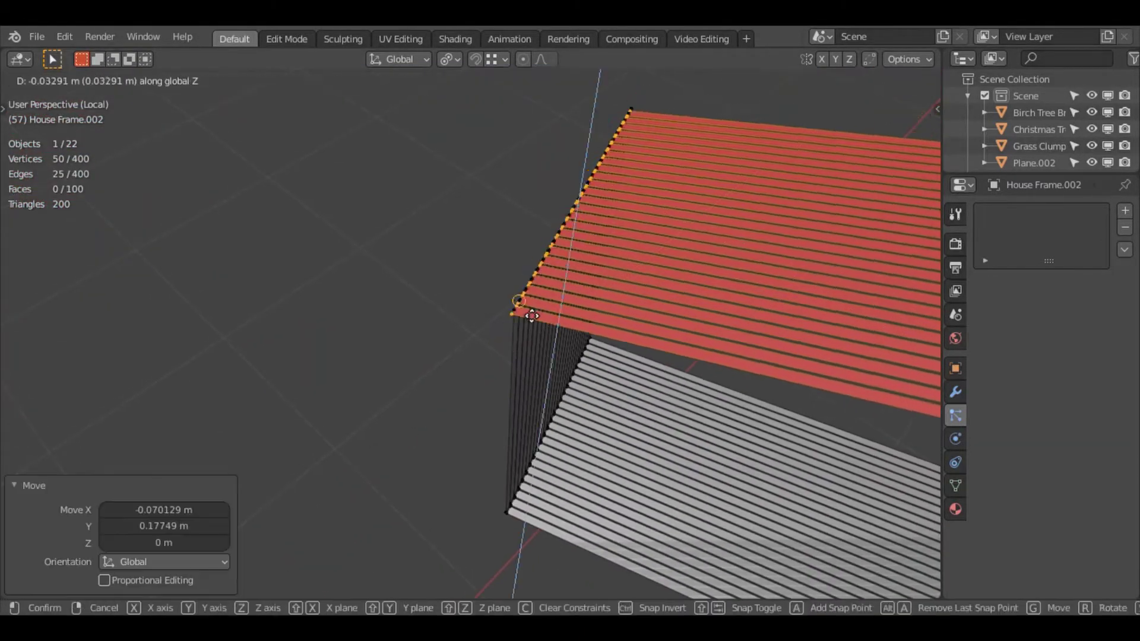
left_click(512, 424)
scroll(512, 424, "up", 5)
- Extrude all frame boards along their normals to give them thickness
key("g")
key("z")
key("a")
scroll(668, 517, "down", 5)
key("alt+e")
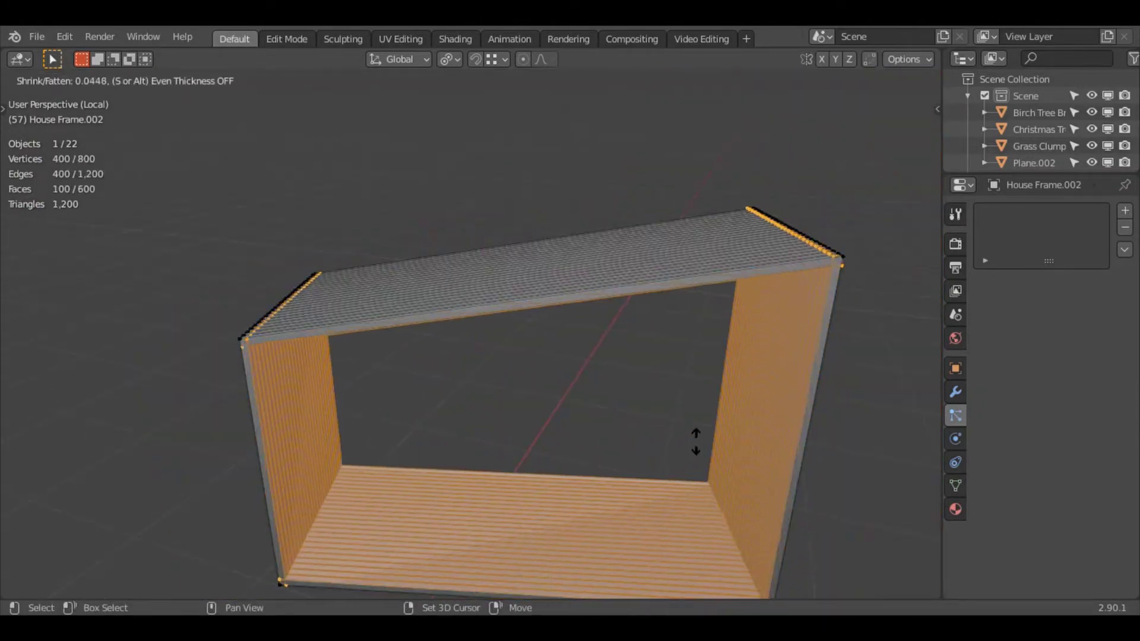
left_click(694, 440)
mouse_move(695, 440)
middle_mouse_down()
mouse_move(243, 307)
mouse_move(668, 229)
middle_mouse_up()
- In face mode, select linked board groups, hiding and revealing them to inspect
key("alt+a")
scroll(669, 230, "down", 3)
key("3")
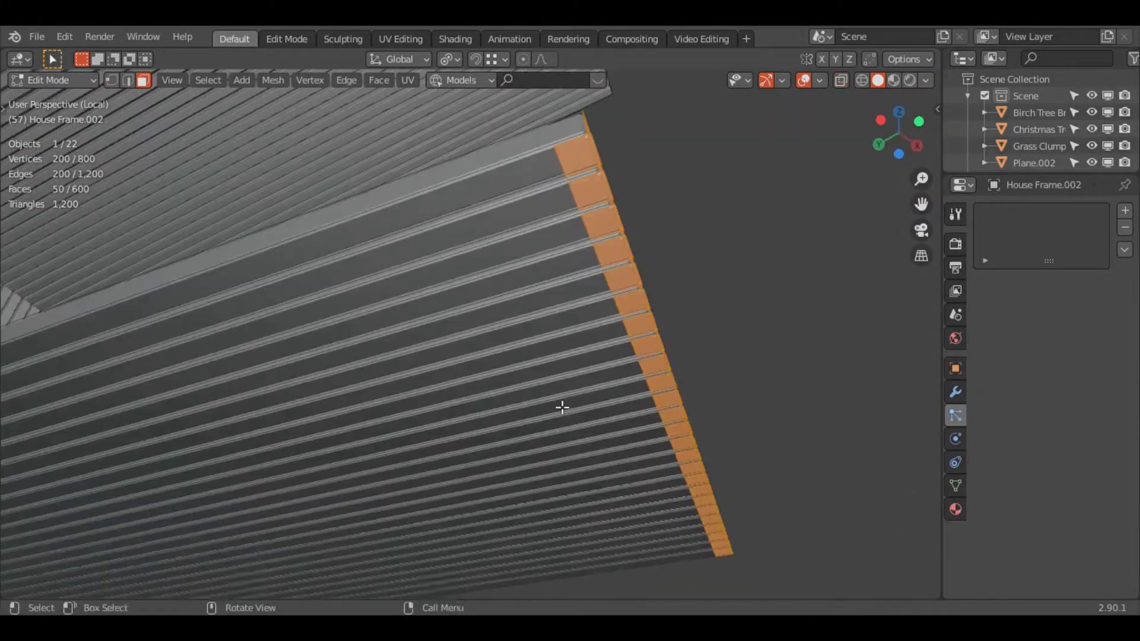
key("ctrl+l")
mouse_move(561, 332)
middle_mouse_down()
mouse_move(631, 493)
mouse_move(626, 280)
middle_mouse_up()
key("h")
key("alt+h")
key("shift+l")
mouse_move(504, 337)
middle_mouse_down()
mouse_move(710, 395)
mouse_move(707, 445)
mouse_move(699, 397)
mouse_move(596, 331)
mouse_move(701, 474)
mouse_move(743, 457)
mouse_move(405, 251)
middle_mouse_up()
- Using see-through display, hide and reveal the wall boards and select connected rows
key("alt+z")
key("h")
key("Escape")
key("alt+h")
key("shift+l")
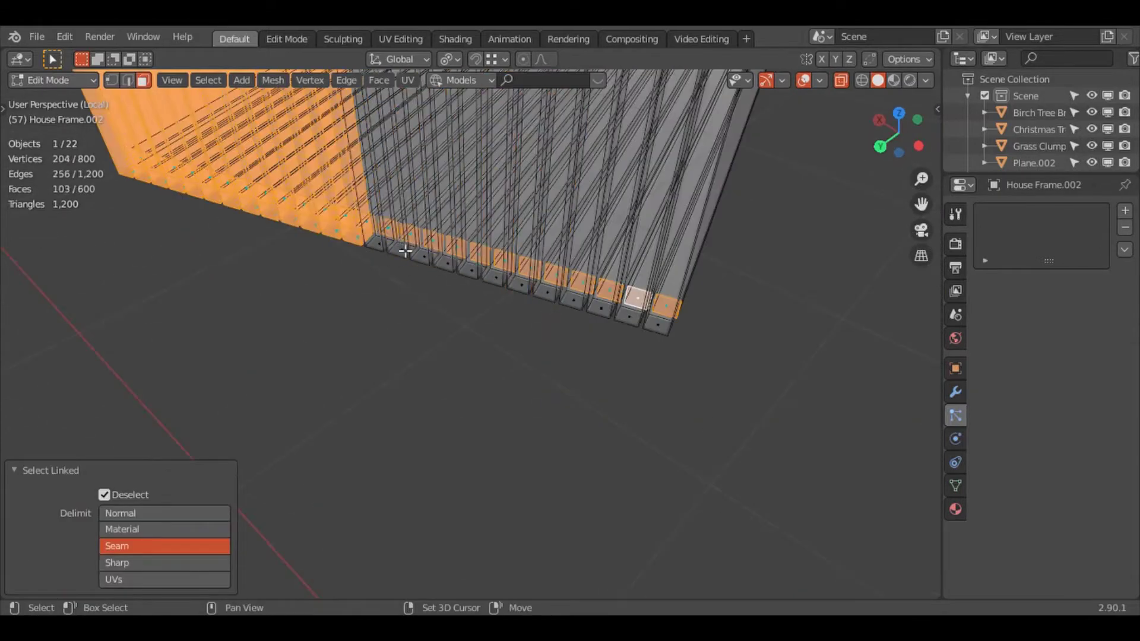
key("alt+z")
middle_click_drag(193, 199, 832, 514)
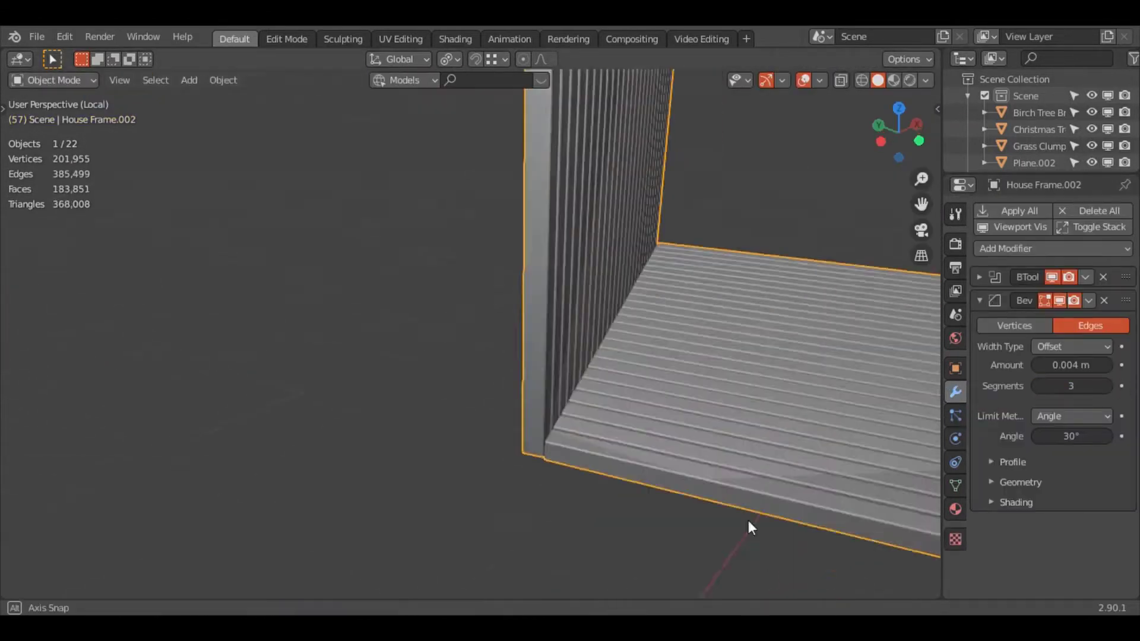
- Try thickening the roof slab with Alt+S, then cancel and clear the selection
key("alt+z")
key("alt+s")
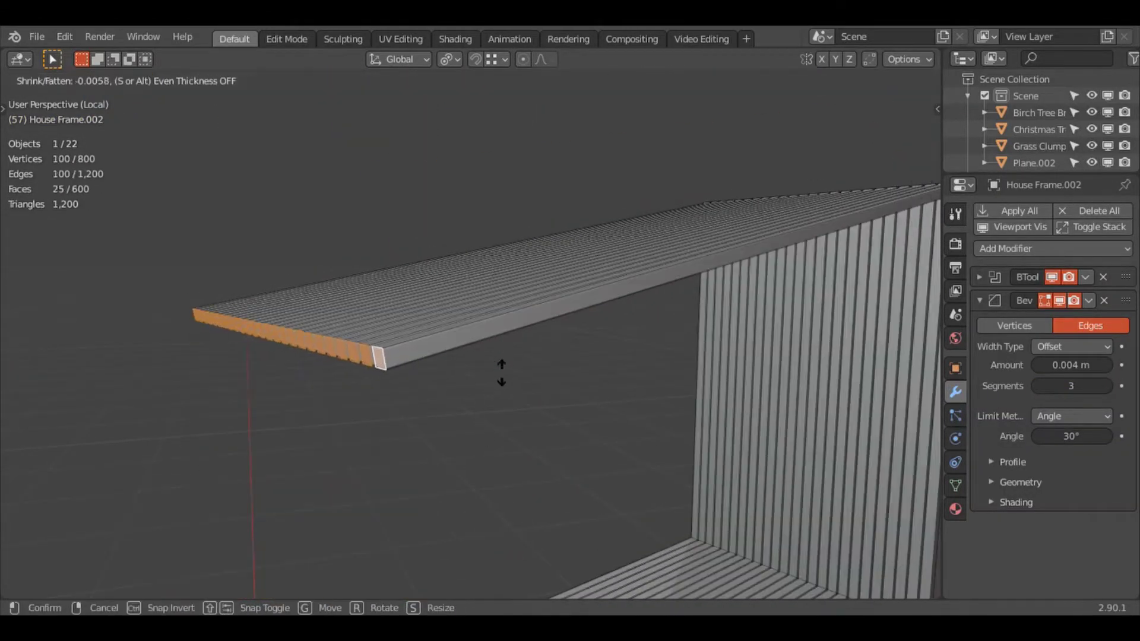
key("Escape")
middle_click_drag(501, 369, 631, 320)
key("l")
key("h")
key("ctrl+z")
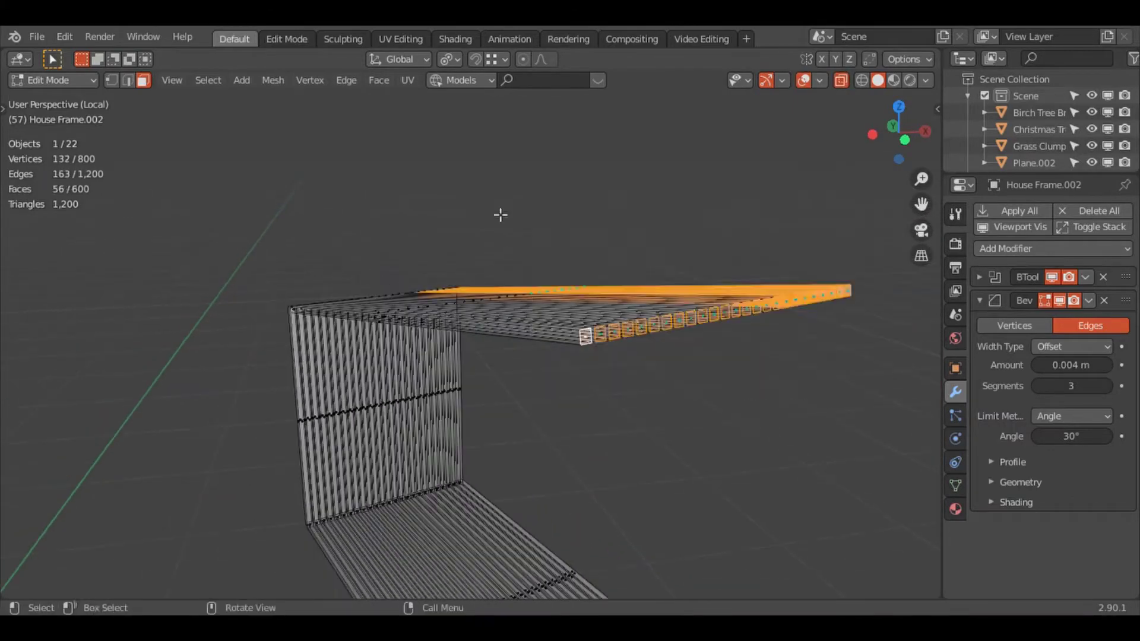
mouse_move(499, 214)
middle_mouse_down()
mouse_move(799, 303)
mouse_move(829, 419)
middle_mouse_up()
key("Escape")
key("alt+a")
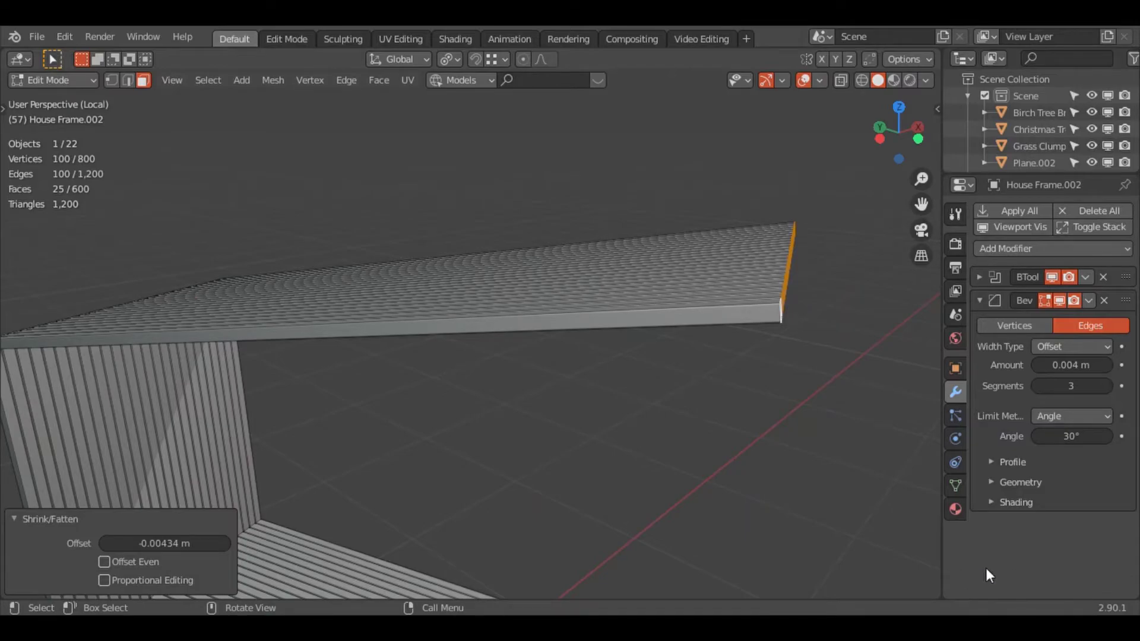
- Leave Edit Mode and local view, reselecting the house frame in the full scene
key("Tab")
key("KP_Divide")
left_click(559, 409)
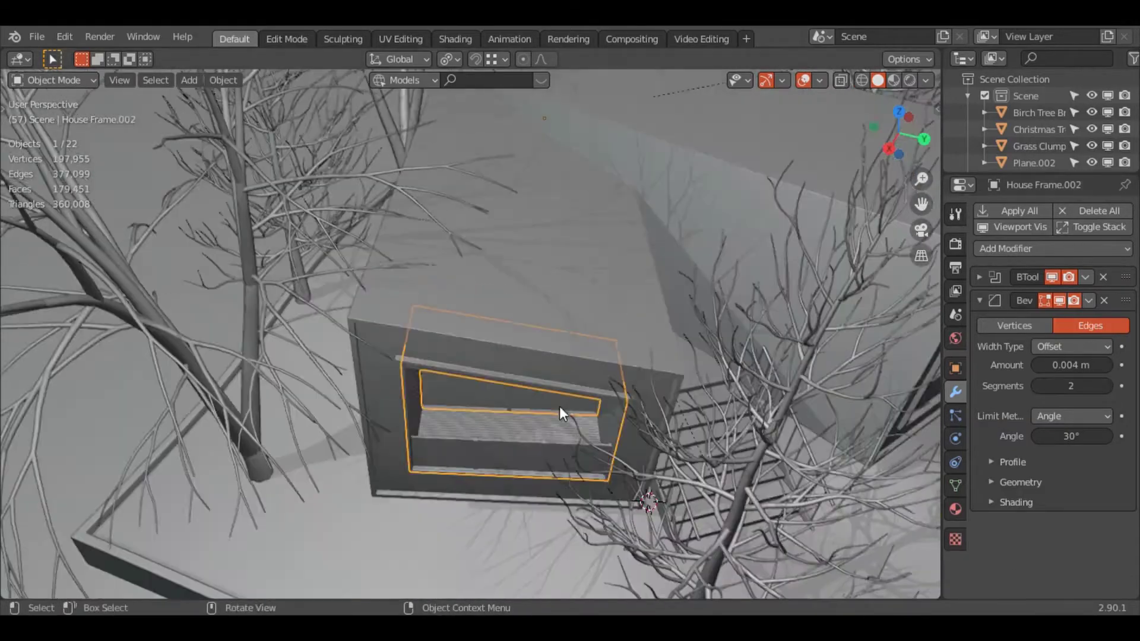
scroll(559, 410, "up", 5)
middle_click_drag(559, 410, 545, 356)
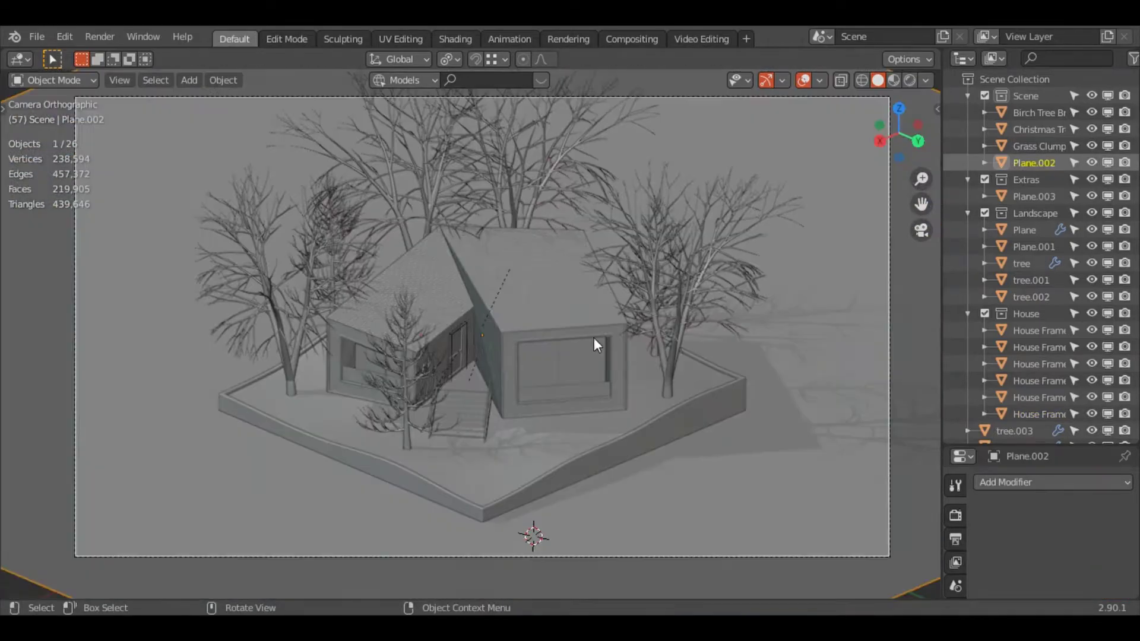
- Save House in the Woods.blend, cube-project the house frames, and switch to UV Editing
scroll(593, 337, "up", 6)
key("ctrl+s")
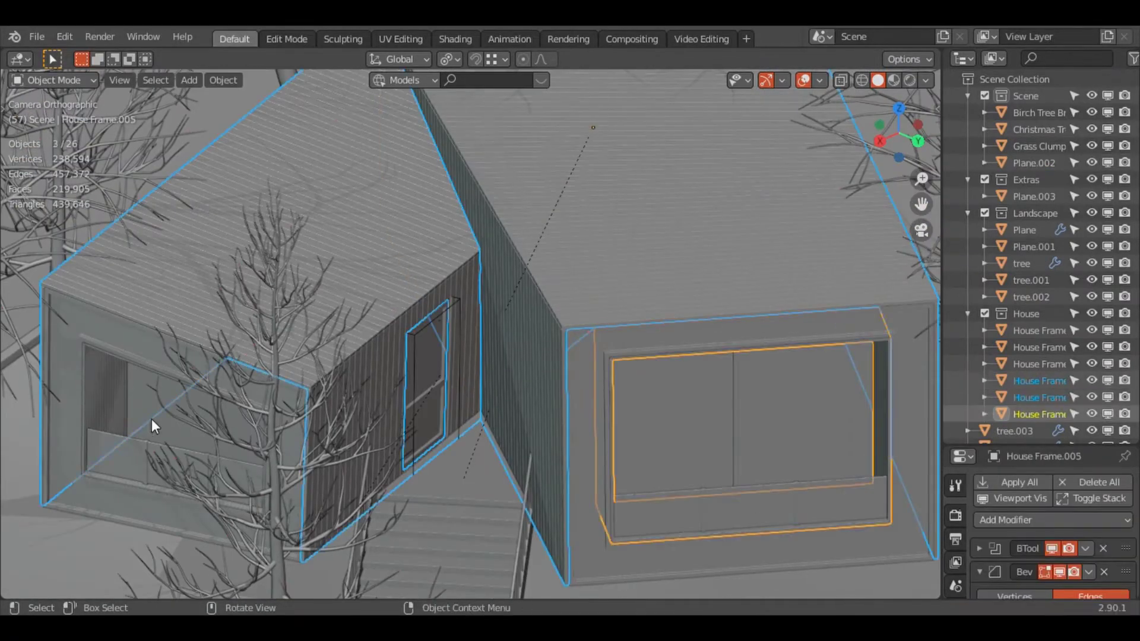
key("Tab")
left_click(304, 76)
left_click(400, 39)
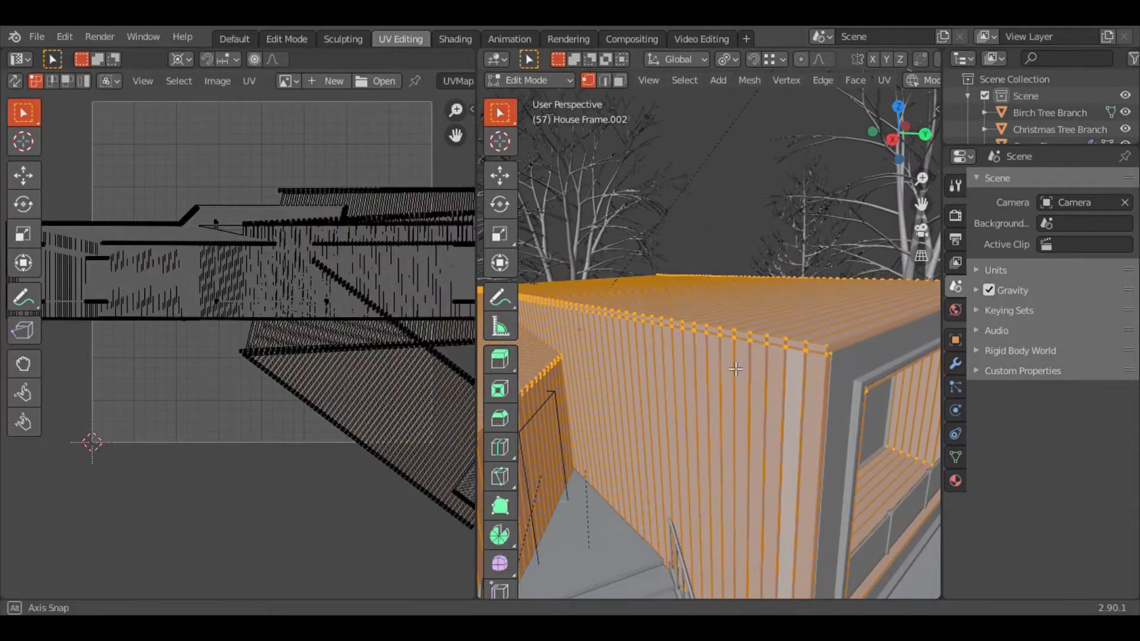
- Select the whole frame mesh and unwrap it into long plank-shaped UV islands
key("u")
left_click(712, 361)
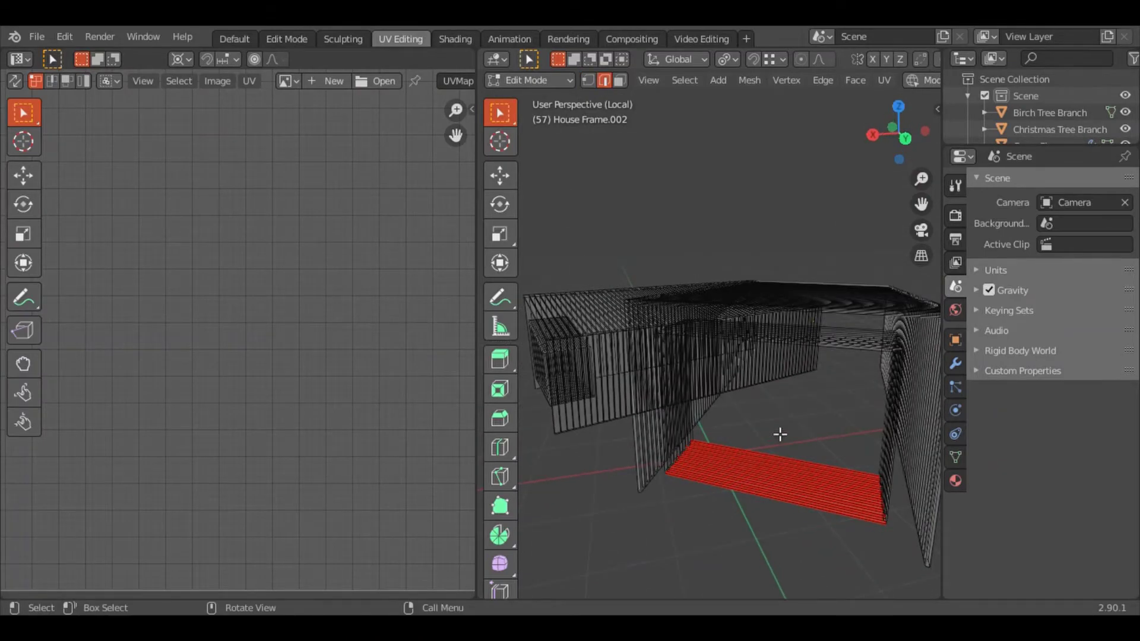
key("a")
middle_click_drag(782, 437, 845, 90)
key("u")
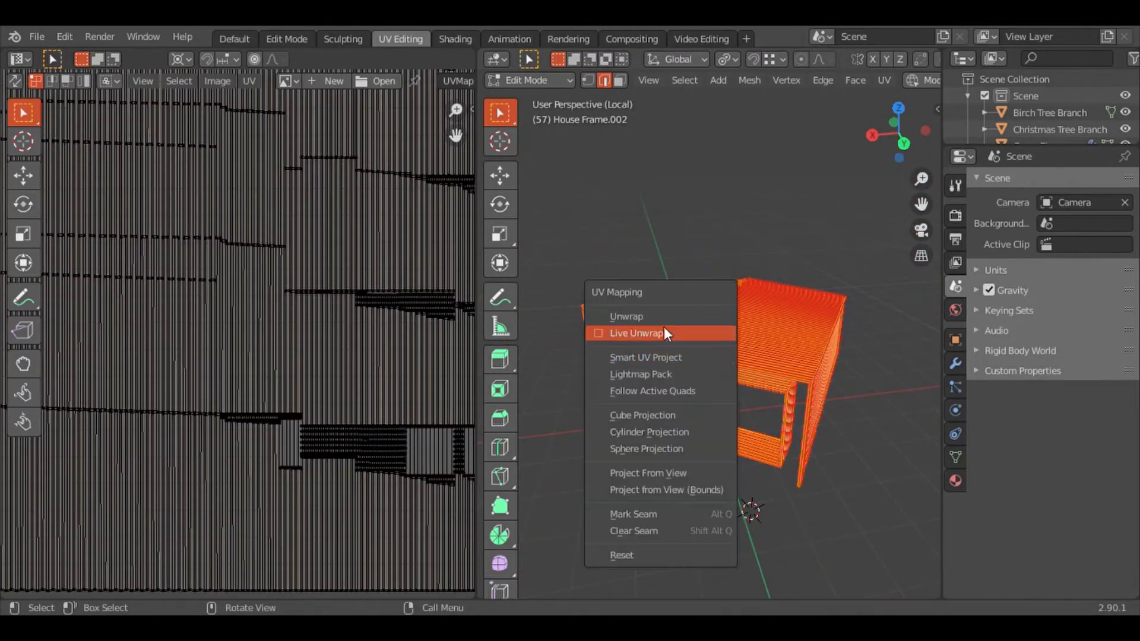
left_click(661, 330)
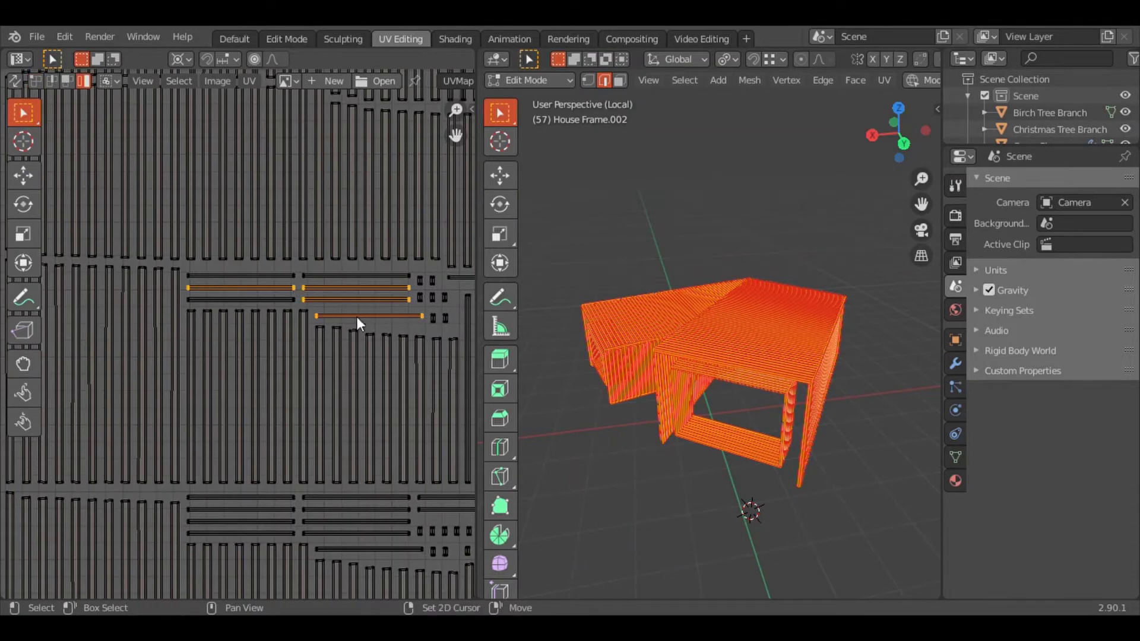
- Zoom and pan the UV Editor while circle-selecting plank islands, then check pivot point choices
scroll(280, 471, "down", 1)
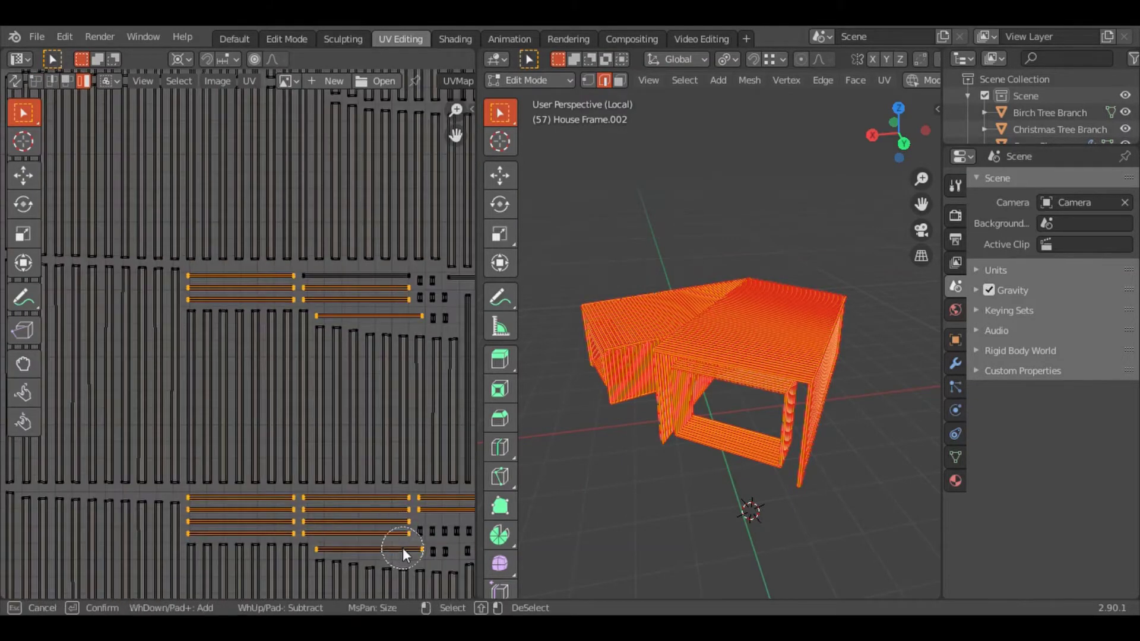
scroll(333, 355, "right", 3)
scroll(334, 355, "up", 2)
scroll(437, 375, "right", 3)
scroll(437, 375, "up", 2)
scroll(337, 418, "right", 2)
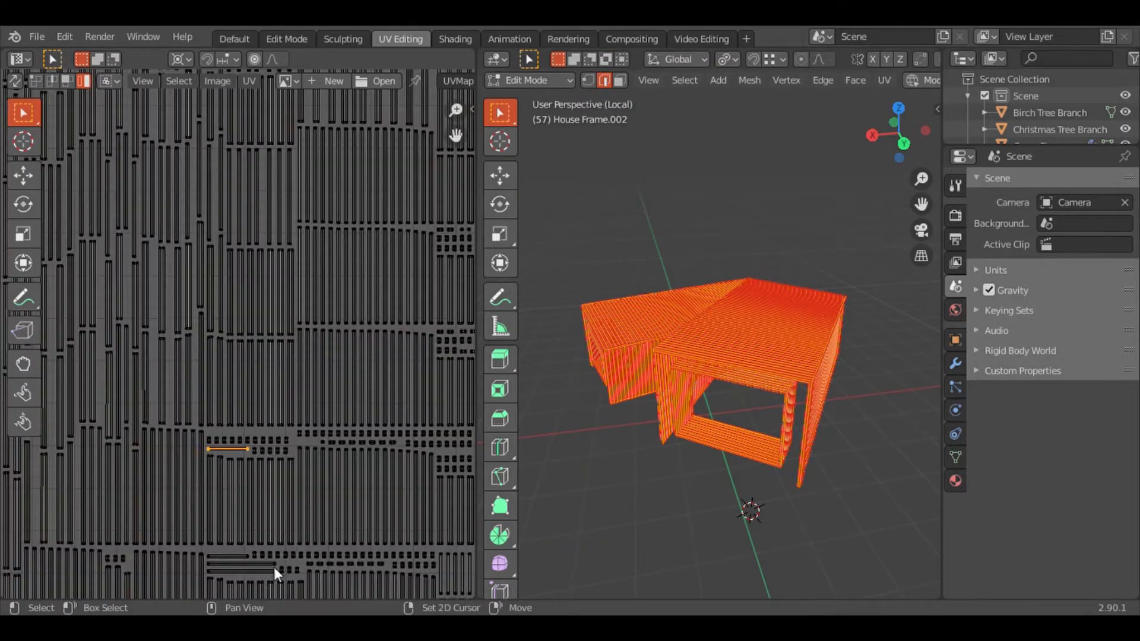
scroll(273, 567, "up", 2)
key("Escape")
scroll(353, 318, "down", 2)
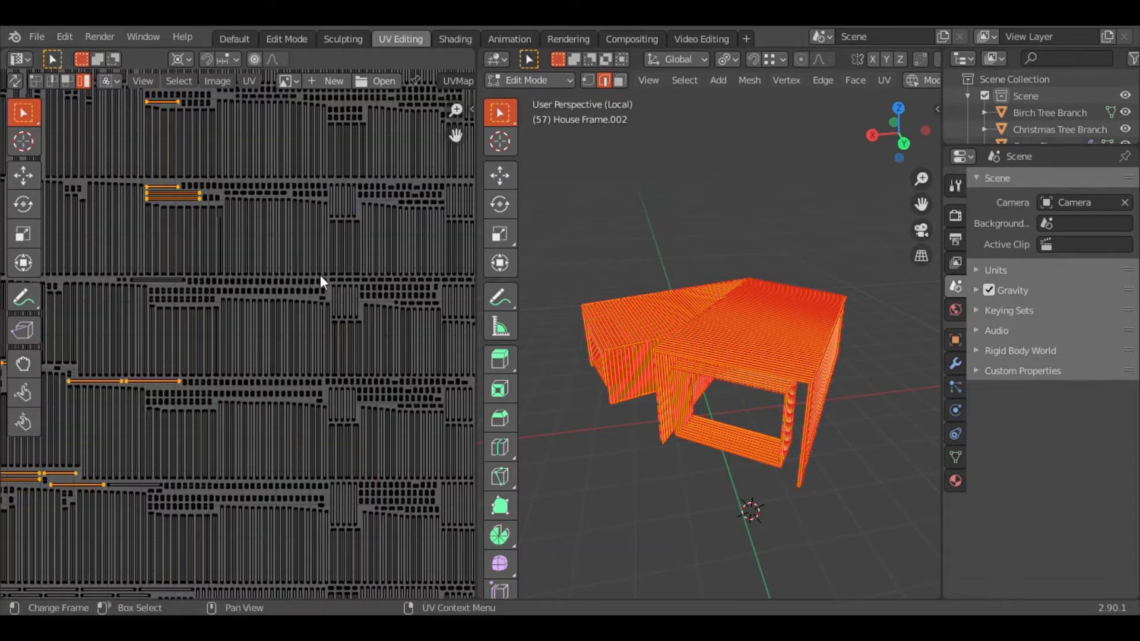
scroll(320, 277, "up", 3)
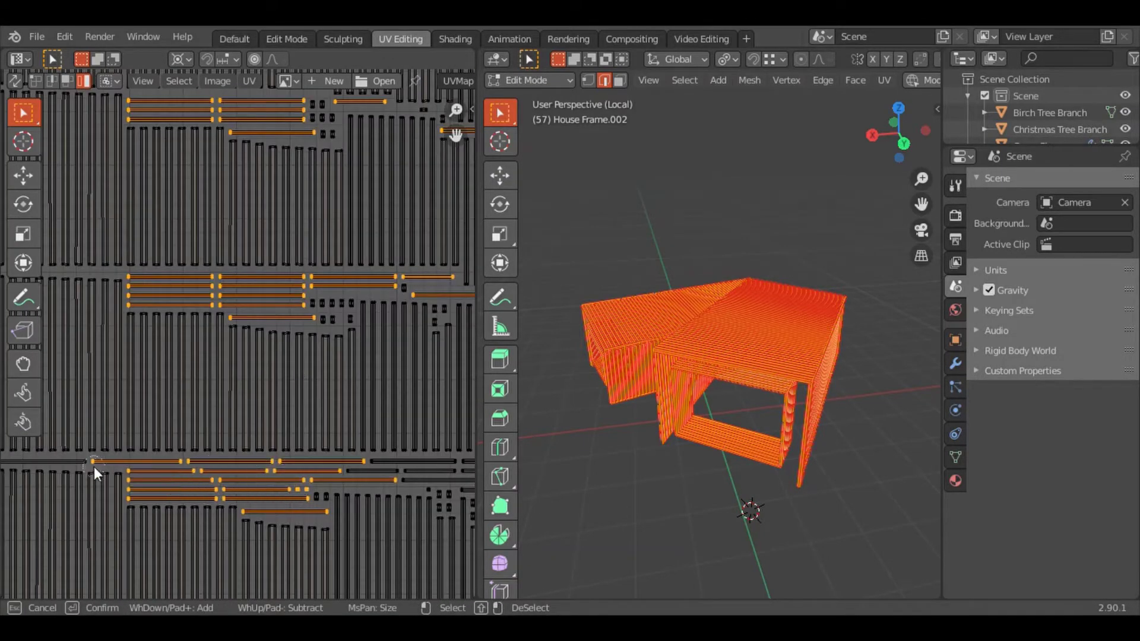
key("Escape")
scroll(362, 487, "down", 3)
scroll(343, 467, "down", 3)
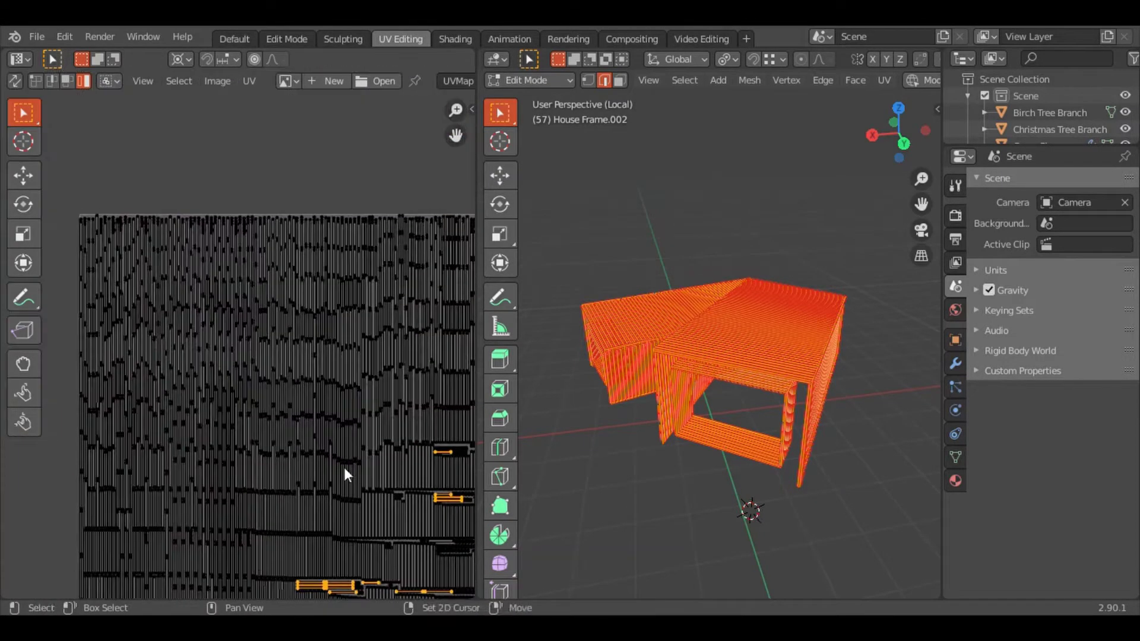
key("period")
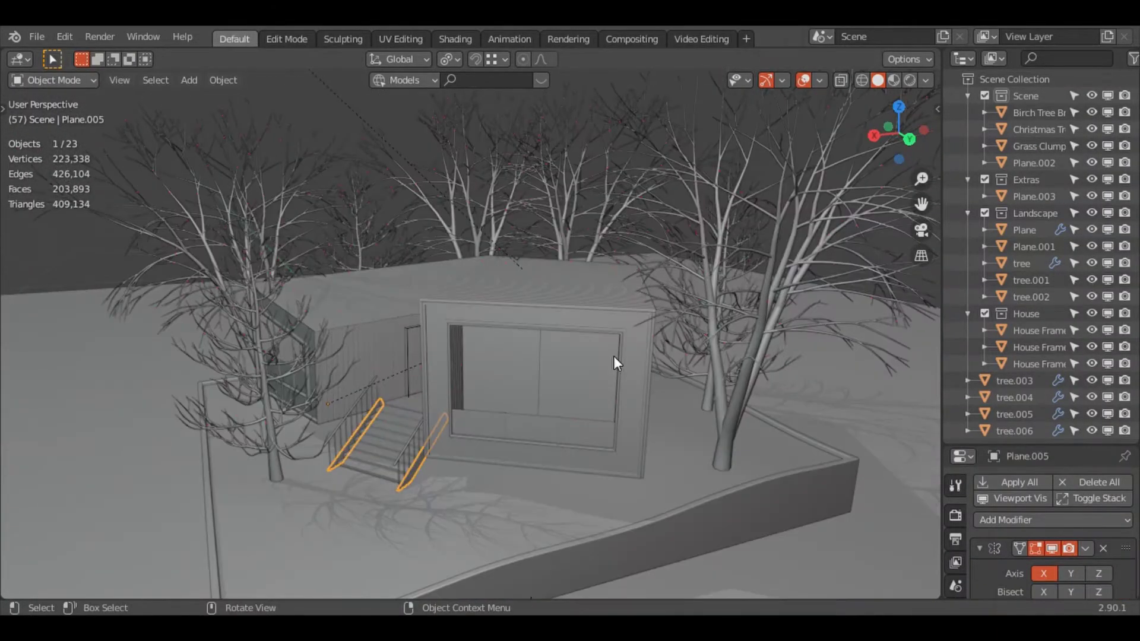
- Add a cube, shrink it, and move it onto the ground beneath the house
middle_click_drag(613, 355, 691, 184)
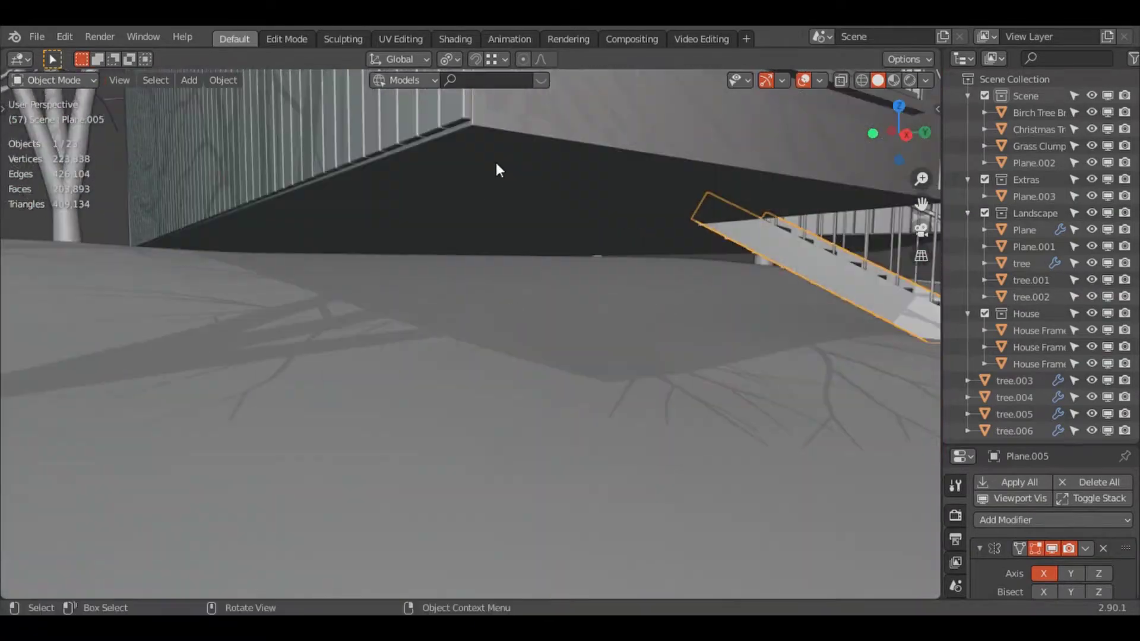
key("shift+a")
left_click(602, 145)
key("s")
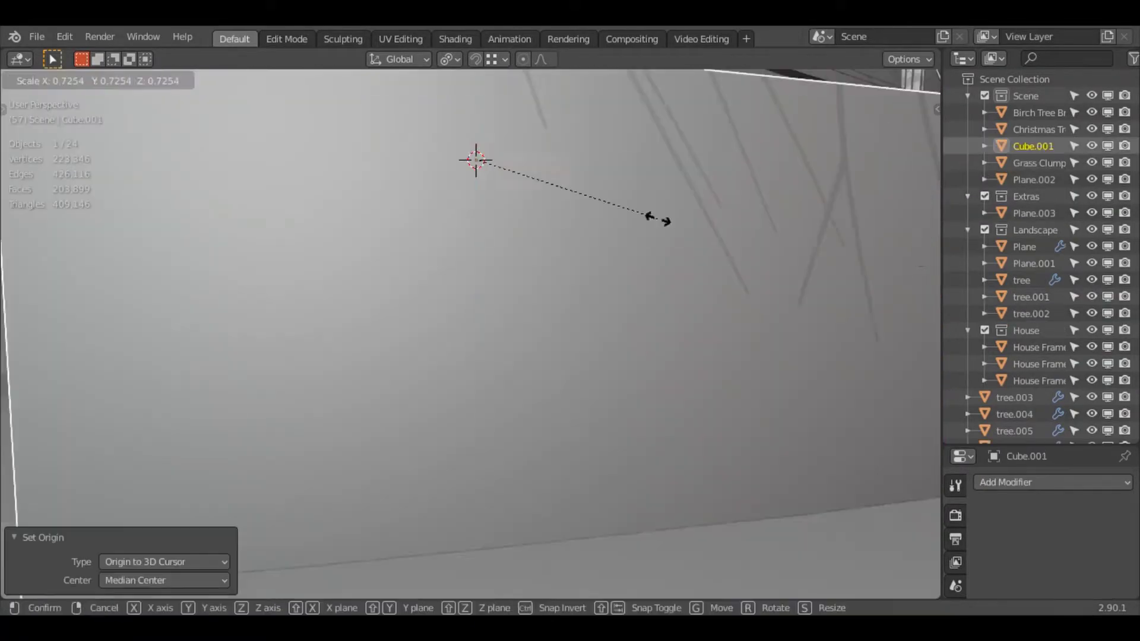
left_click(615, 210)
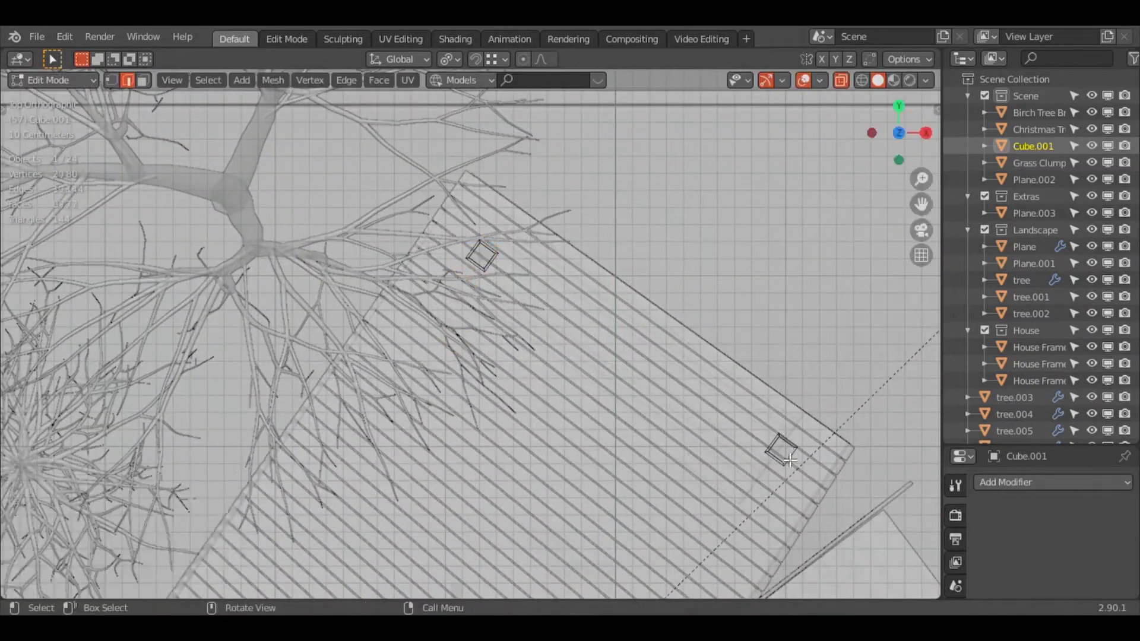
key("ctrl+l")
key("g")
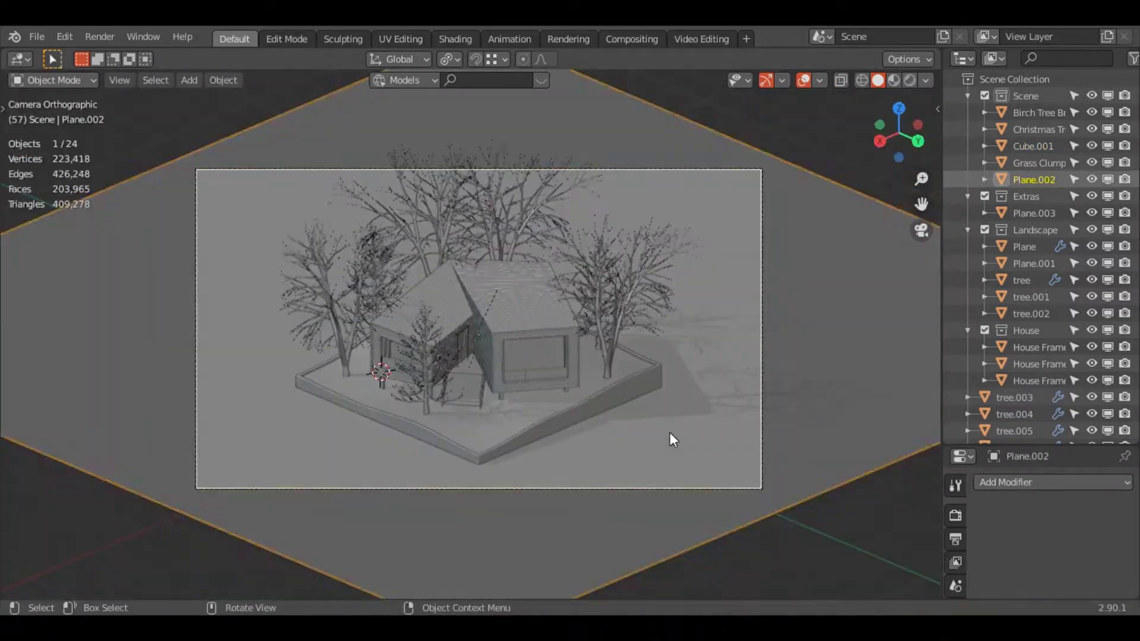
left_click(583, 476)
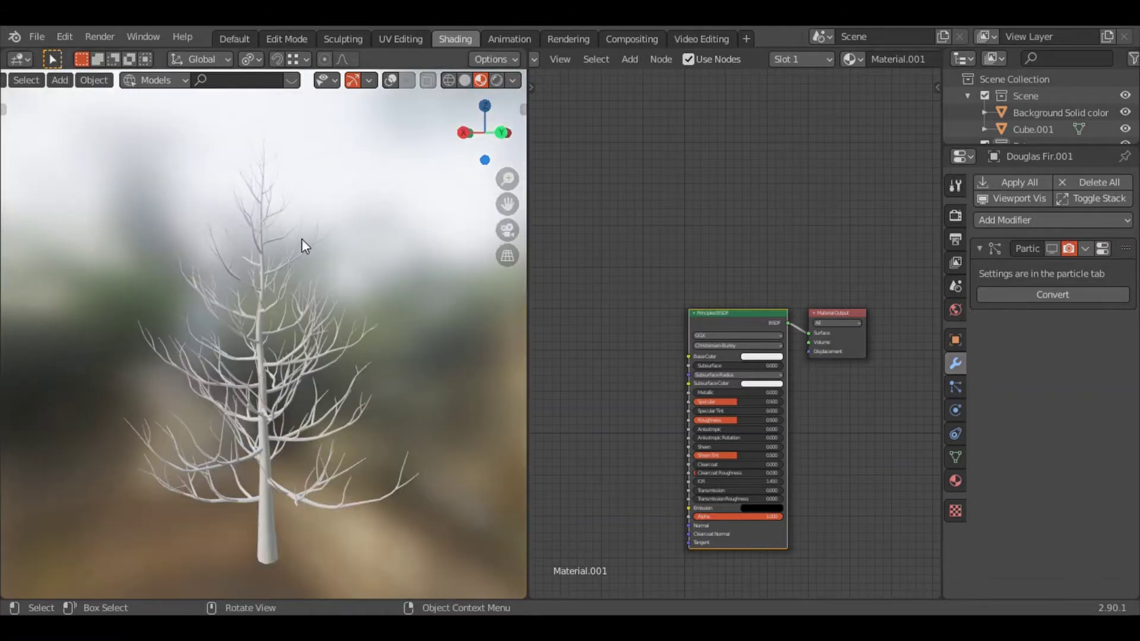
- Orbit around the Douglas Fir.001 tree to inspect its bark-textured branches
middle_click_drag(302, 239, 345, 241)
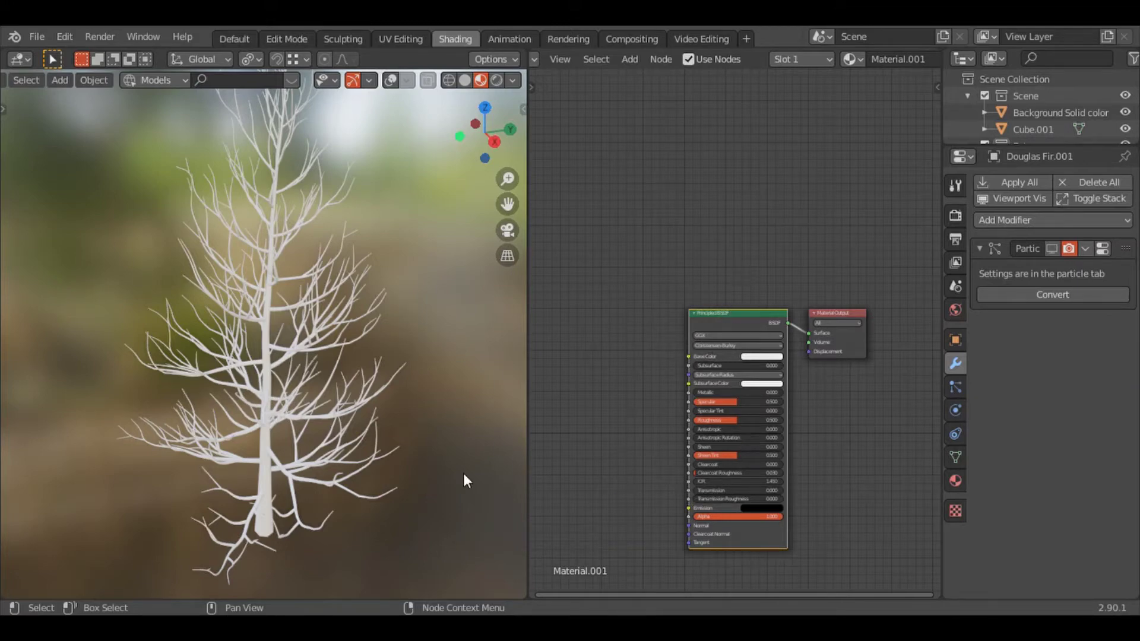
middle_click_drag(466, 480, 734, 321)
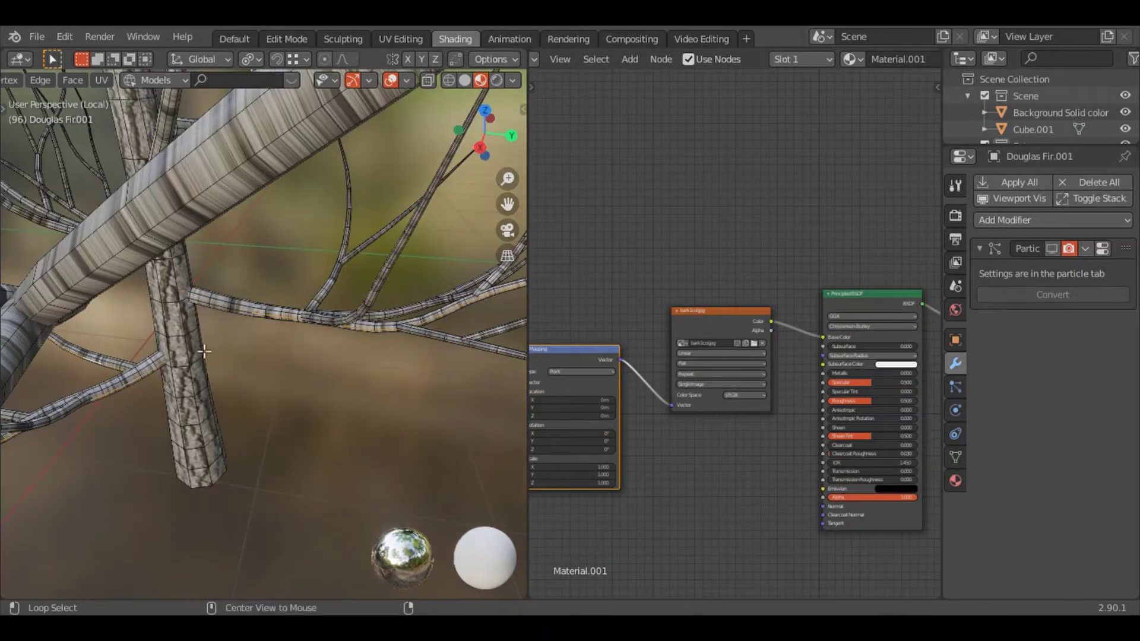
- Unwrap the fir trunk's UVs and wire a duplicated bark roughness texture into Roughness
key("u")
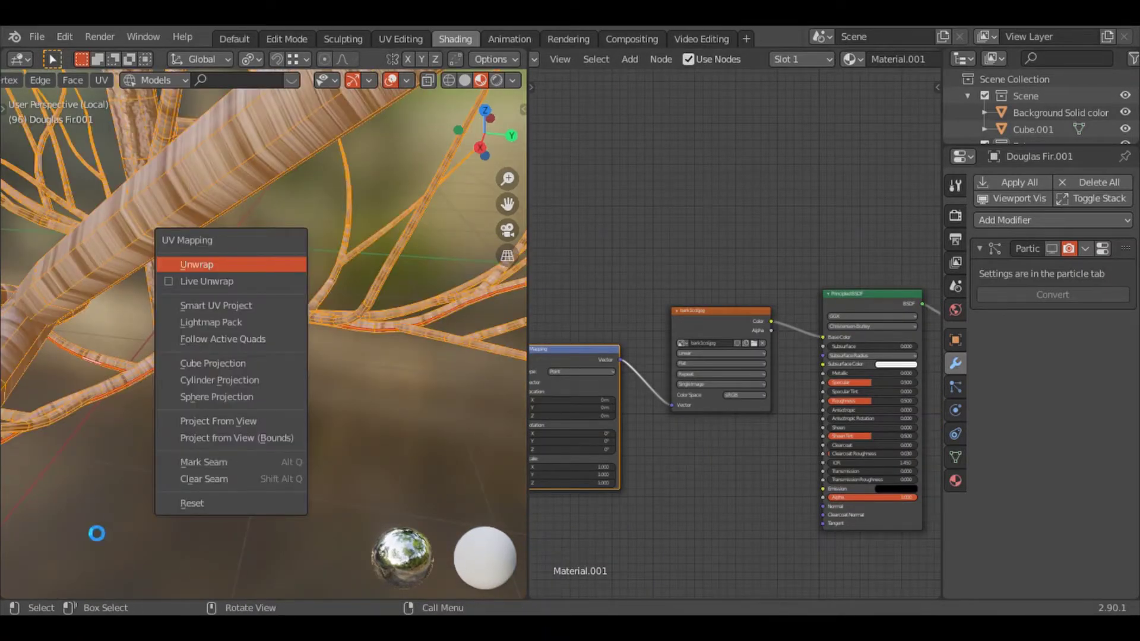
key("Return")
key("Tab")
key("shift+d")
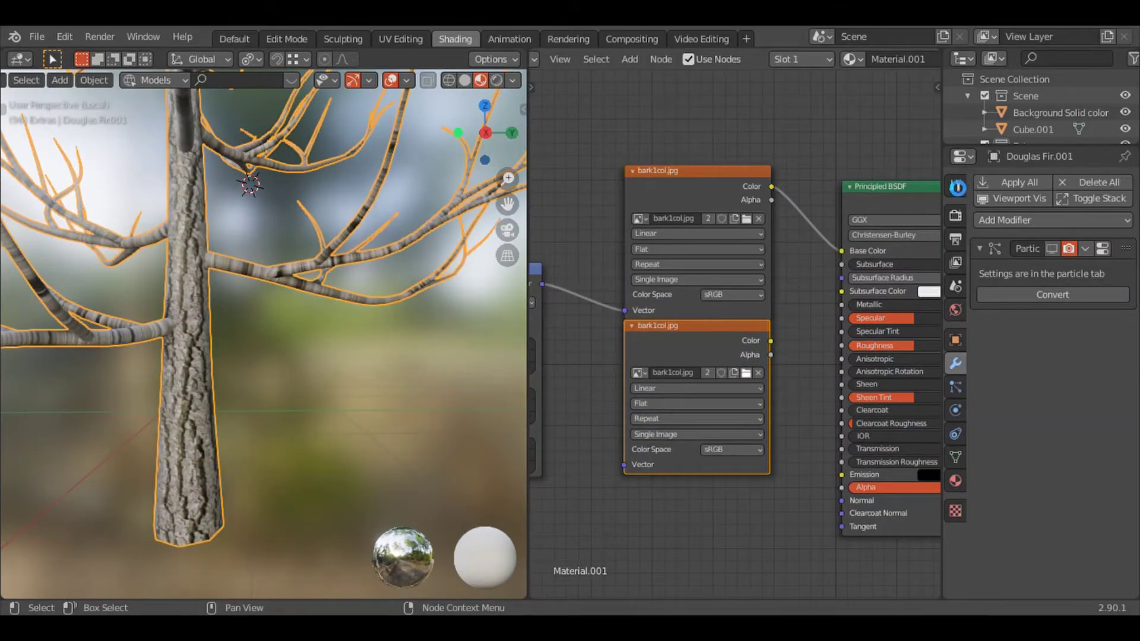
left_click_drag(843, 344, 843, 346)
middle_click_drag(562, 325, 668, 354)
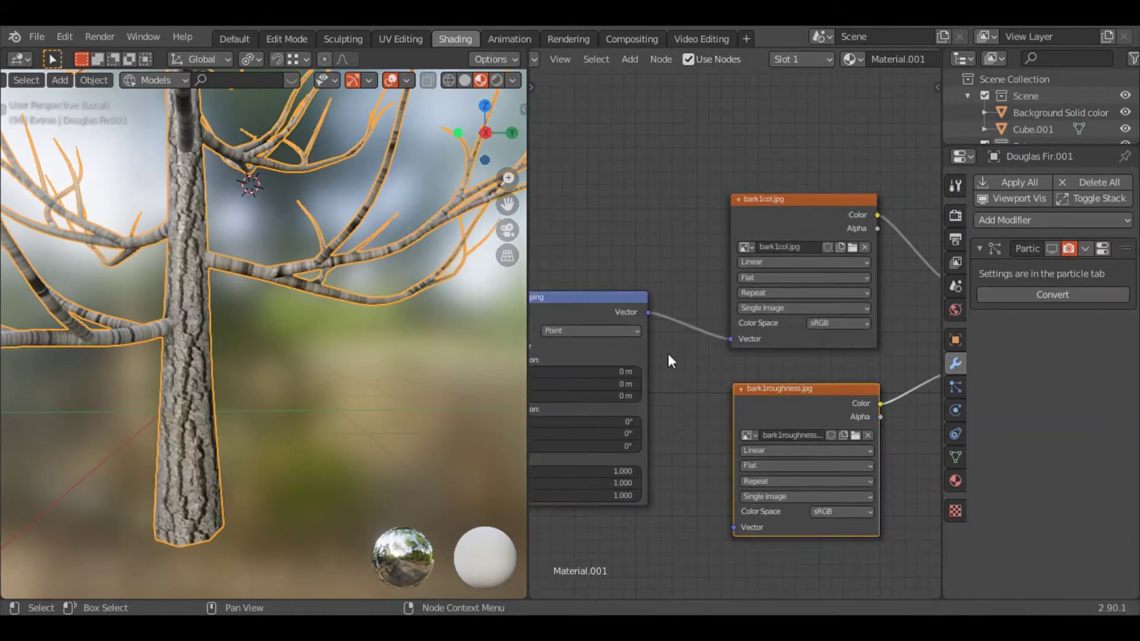
left_click_drag(649, 316, 649, 316)
scroll(736, 333, "down", 2)
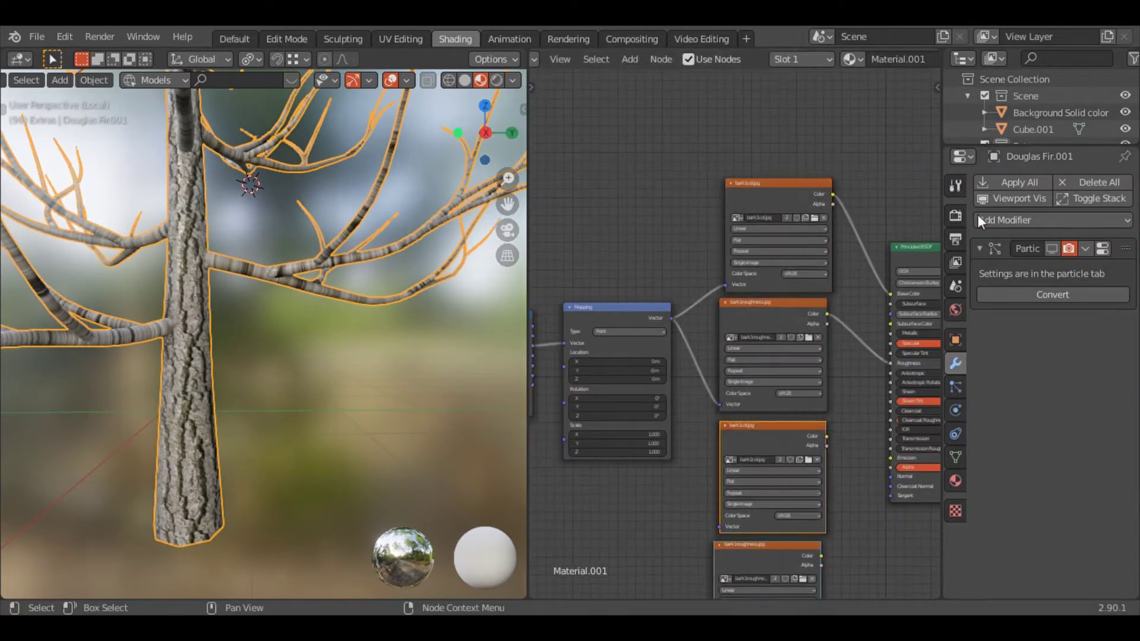
scroll(855, 501, "up", 1)
- Add a Normal Map node, set the texture's colour space, and feed it into the shader's Normal
key("shift+a")
type("no")
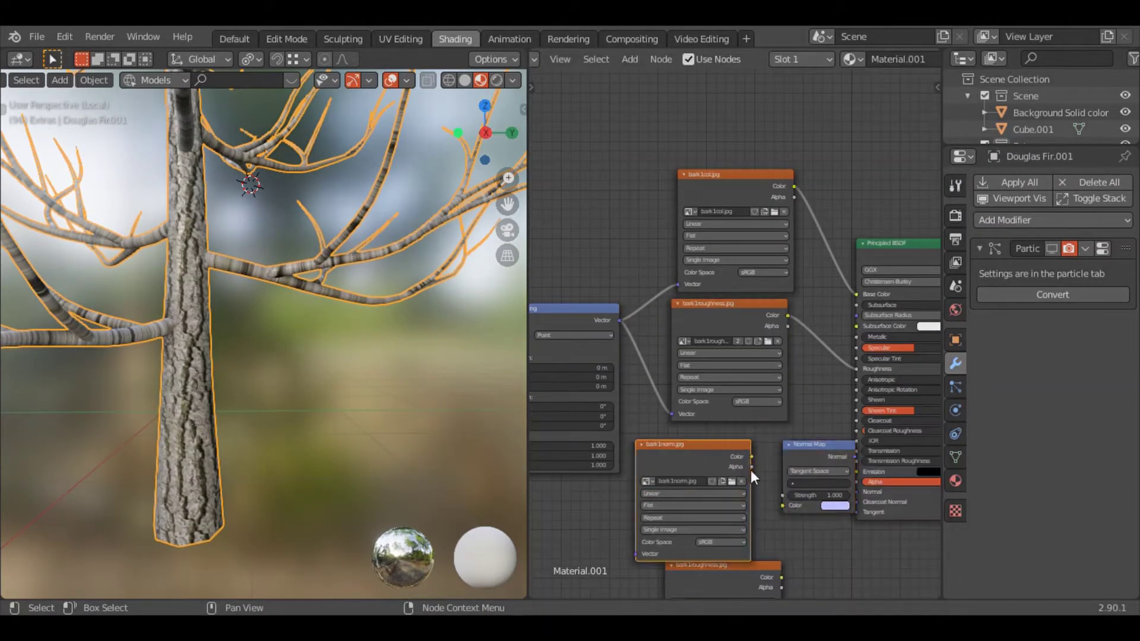
scroll(750, 469, "up", 2)
left_click(730, 354)
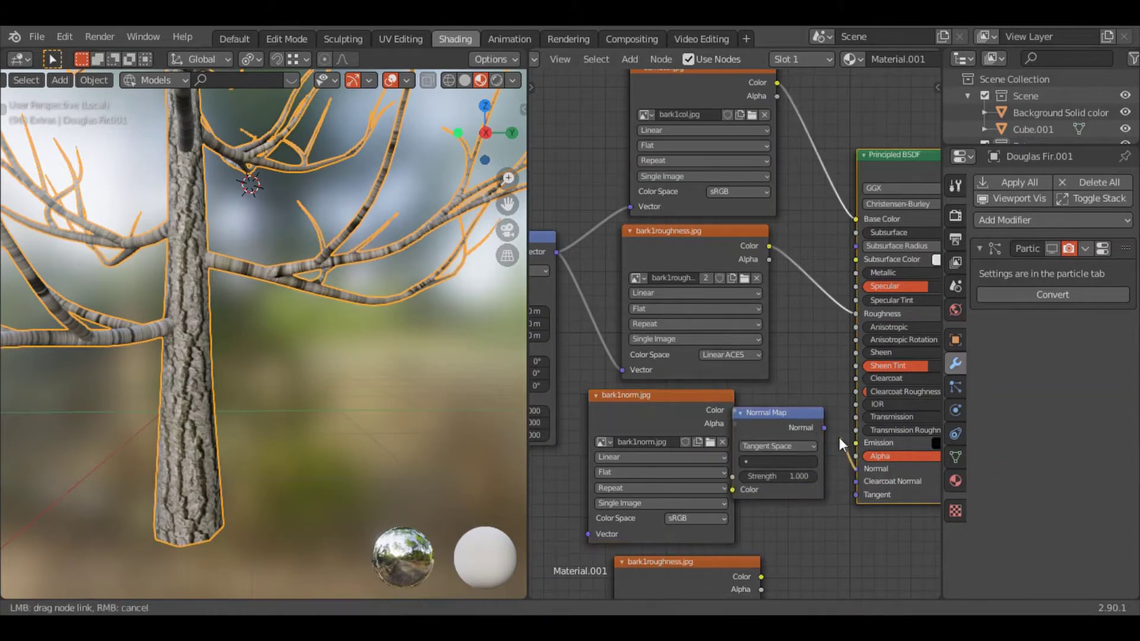
left_click_drag(839, 438, 673, 466)
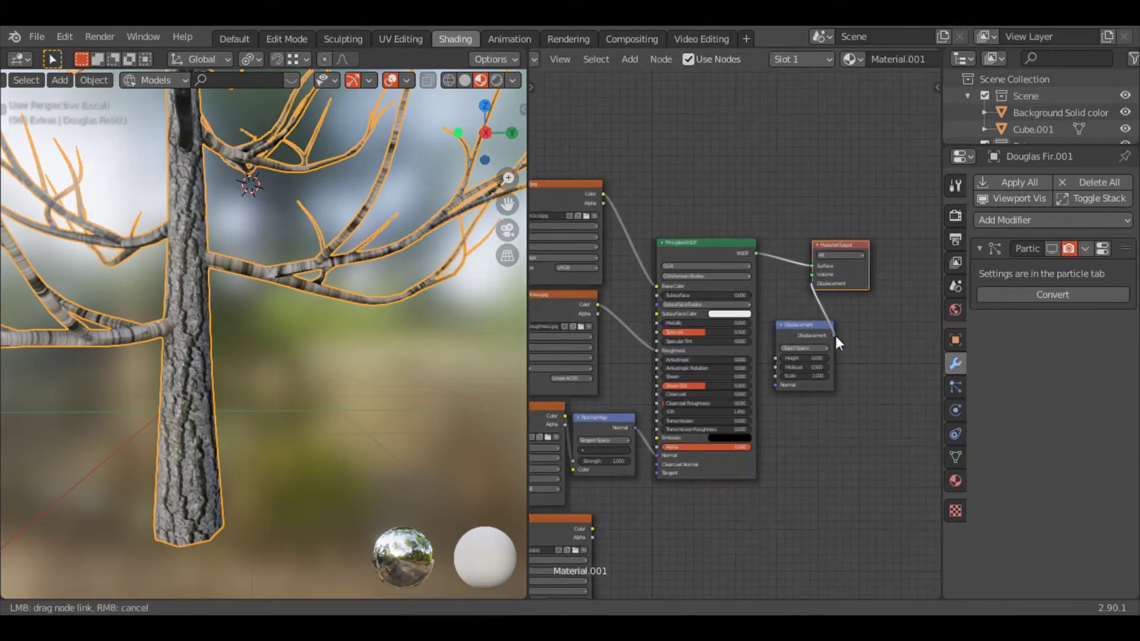
- Connect a Displacement node to the Material Output with Scale 0.01
left_click_drag(772, 386, 775, 383)
left_click(955, 481)
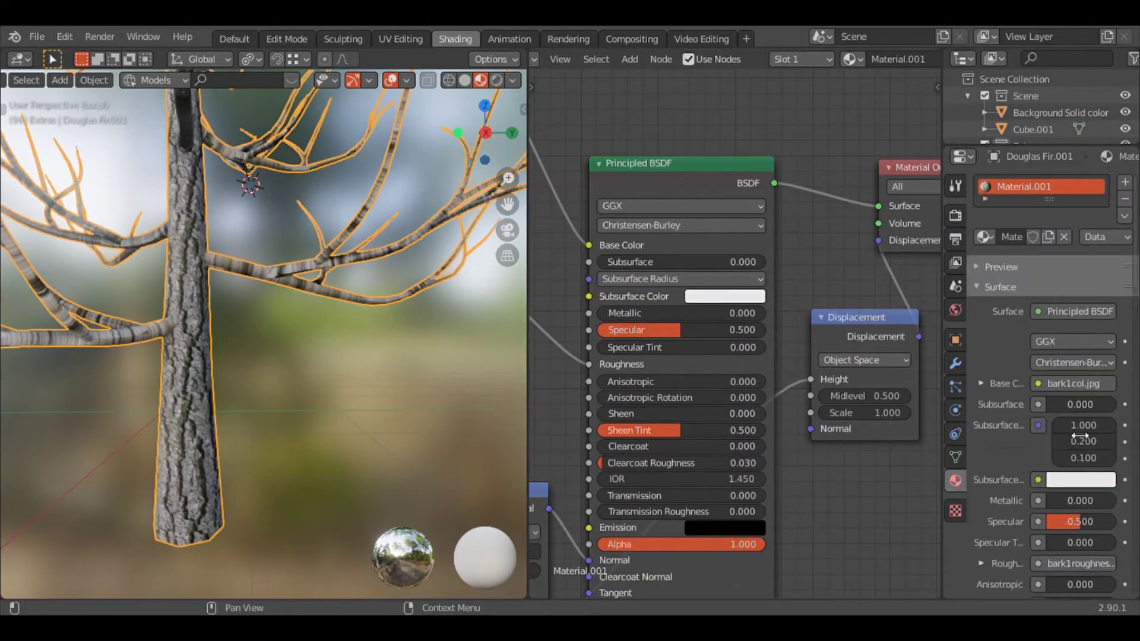
left_click(864, 412)
type("0.01")
key("Return")
scroll(696, 426, "up", 1)
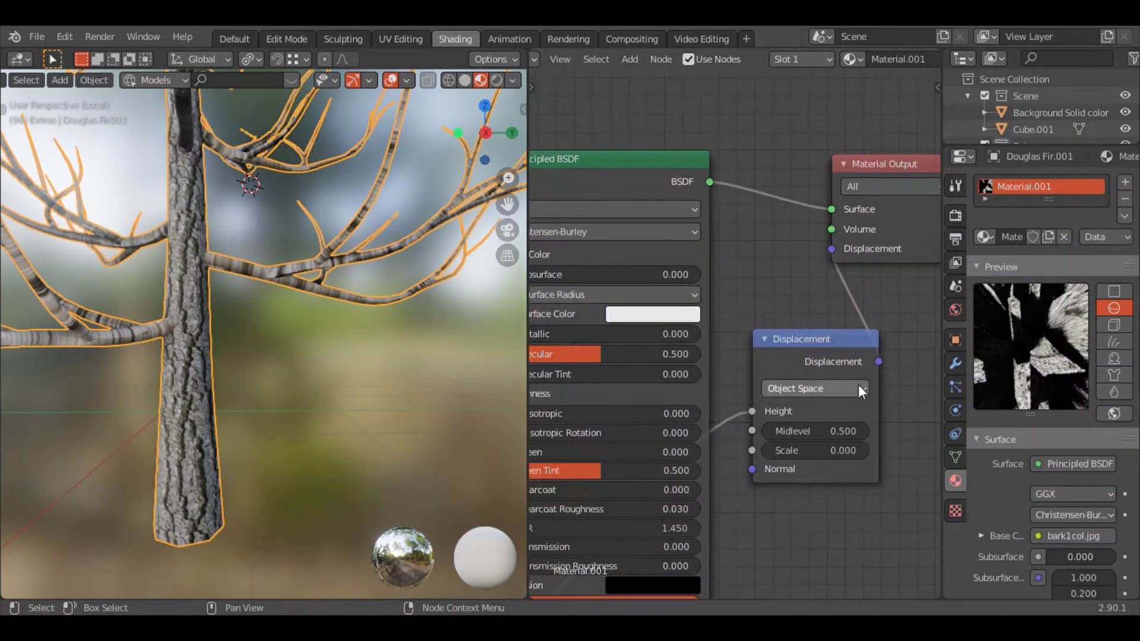
middle_click_drag(829, 469, 769, 478)
middle_click_drag(308, 320, 255, 322)
- Add a subdivision modifier with experimental Adaptive Subdivision and viewport level 3
left_click(955, 363)
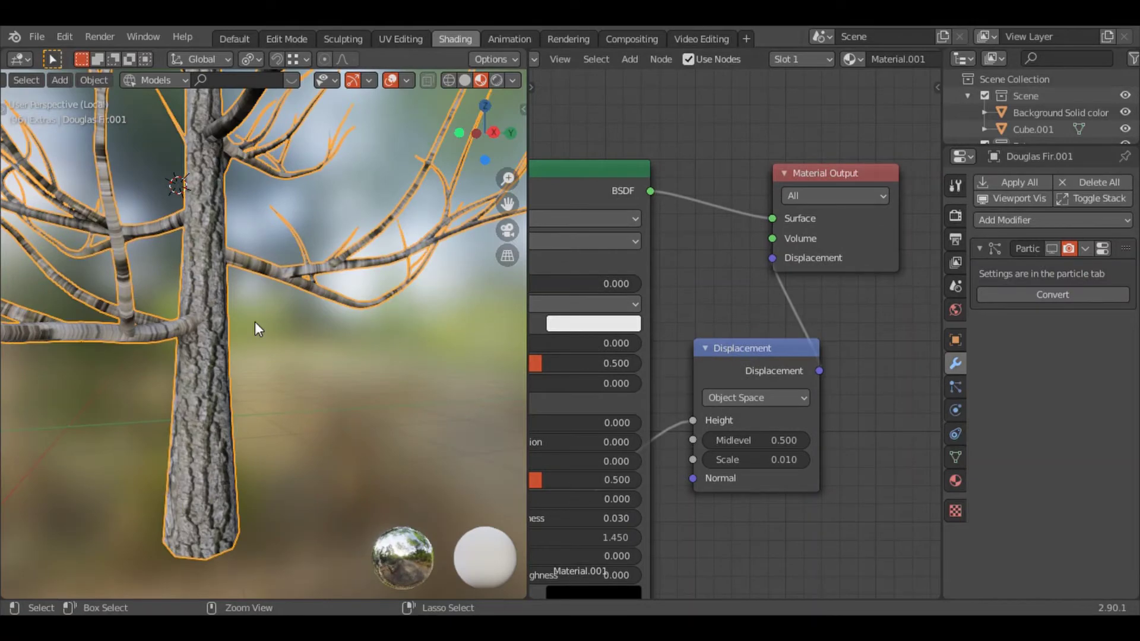
key("ctrl+1")
left_click(955, 215)
left_click(1045, 197)
left_click(955, 363)
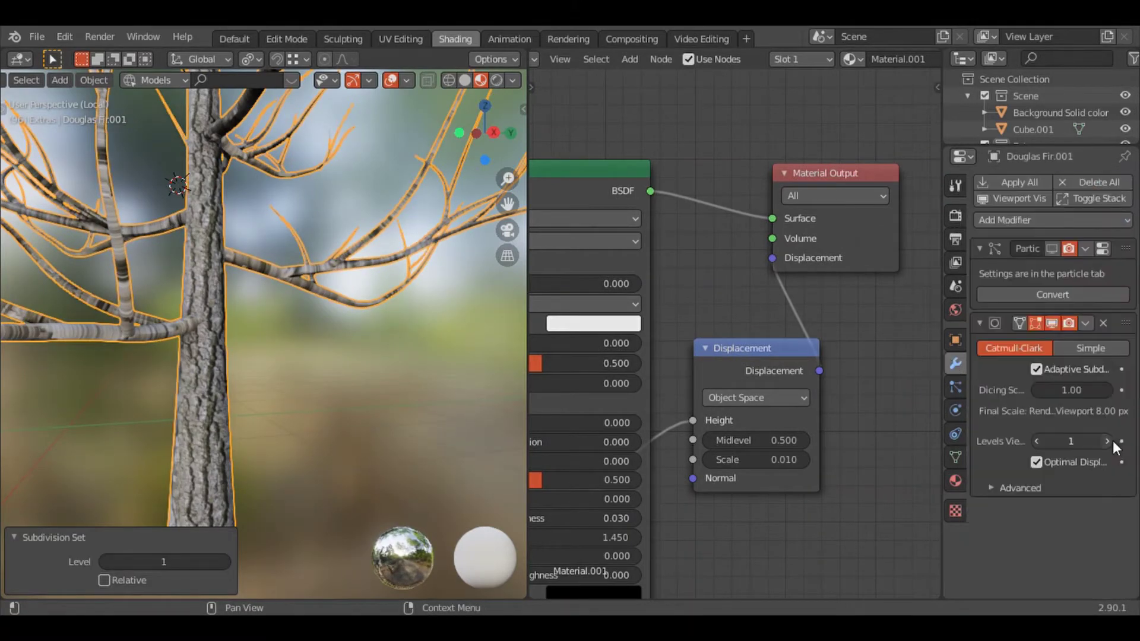
left_click(1037, 461)
left_click(1107, 442)
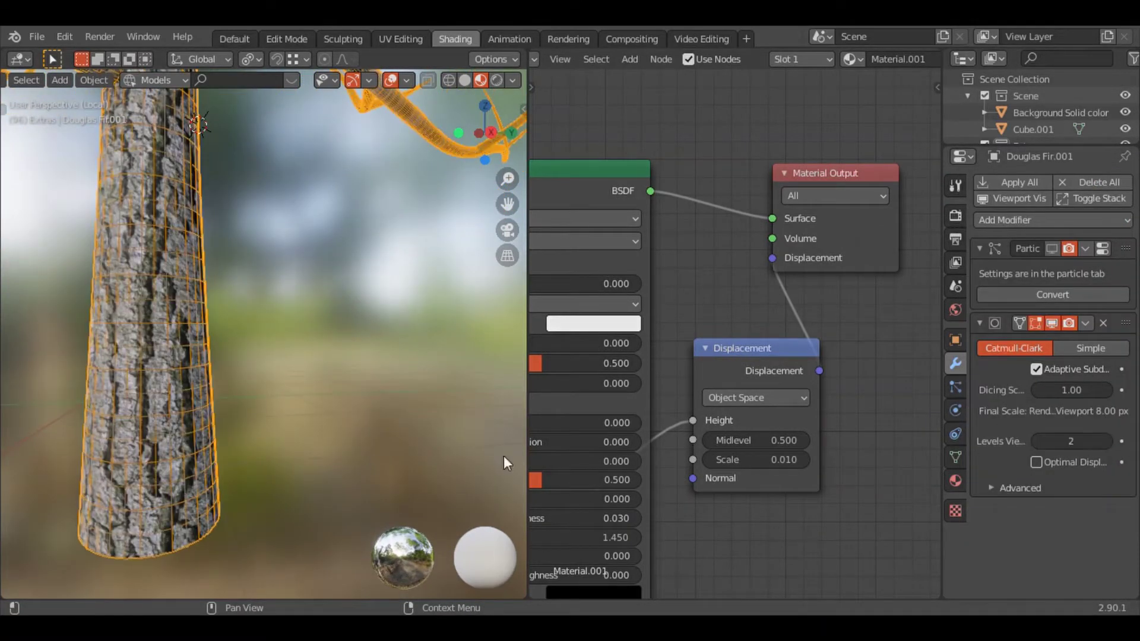
left_click(1063, 433)
type("3")
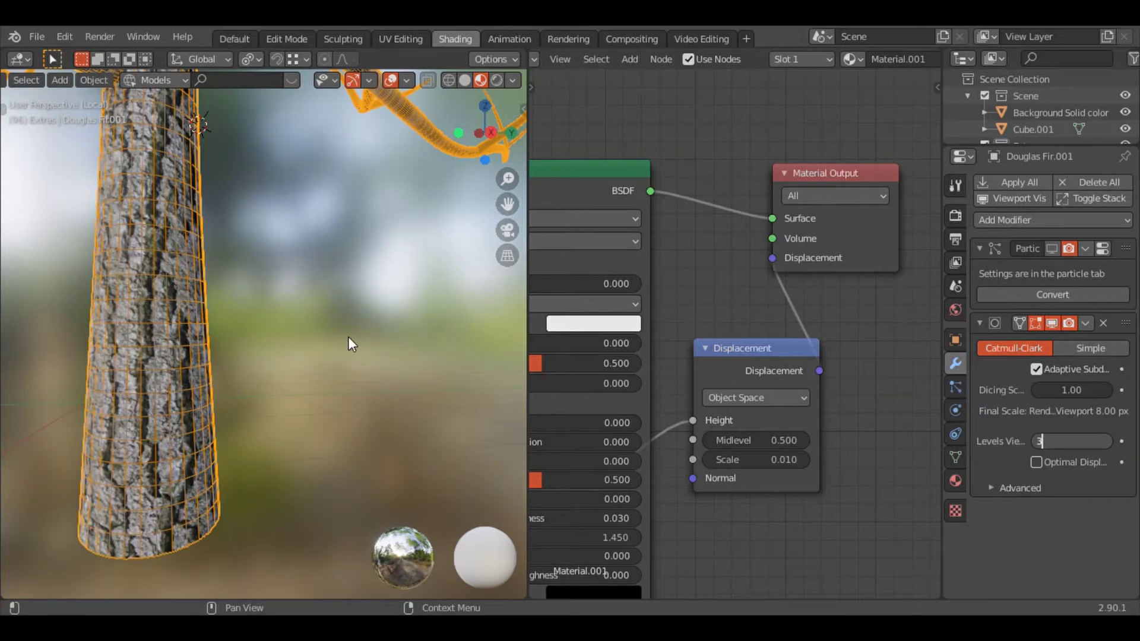
key("Return")
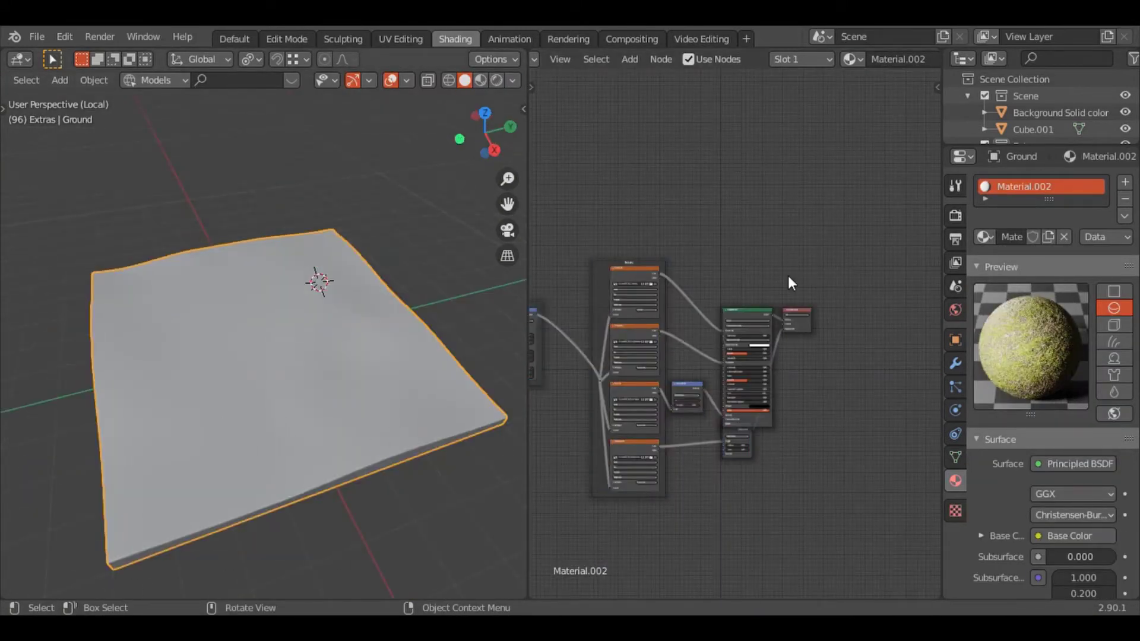
- Save House in the Woods.blend and switch the viewport to Material Preview shading
key("ctrl+s")
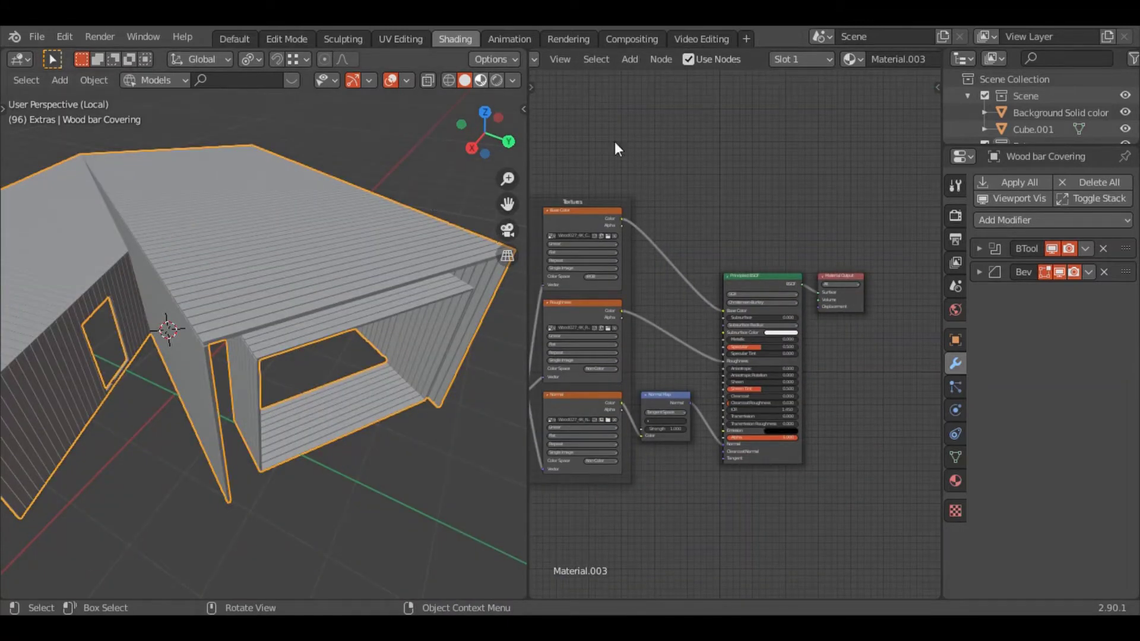
left_click(480, 80)
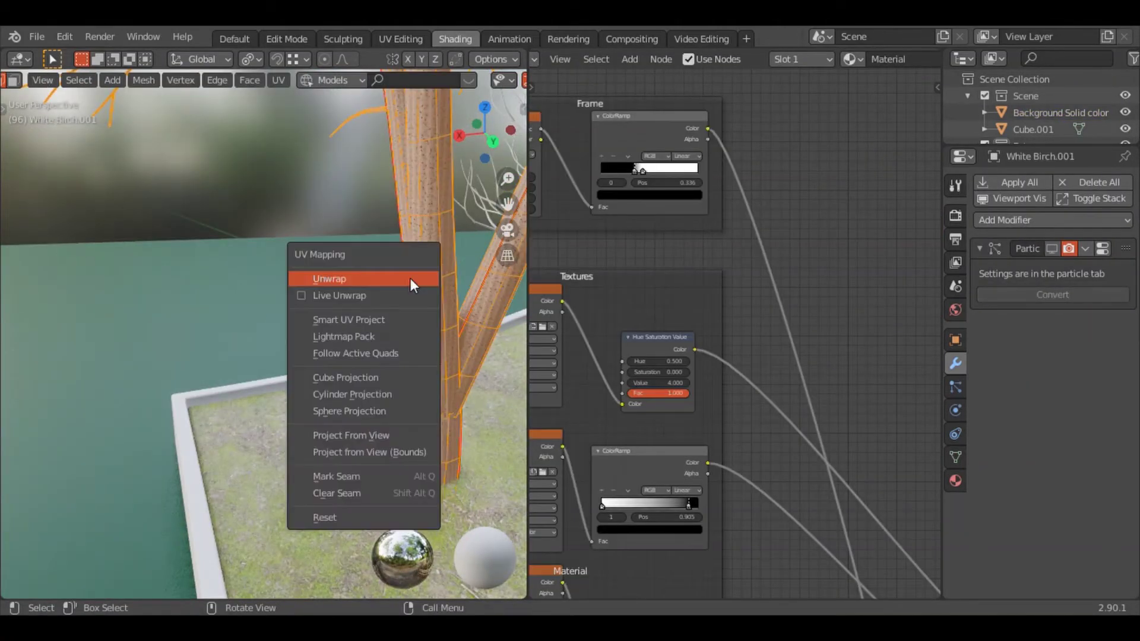
- Unwrap the White Birch meshes' UVs in Edit Mode and save the file
key("Return")
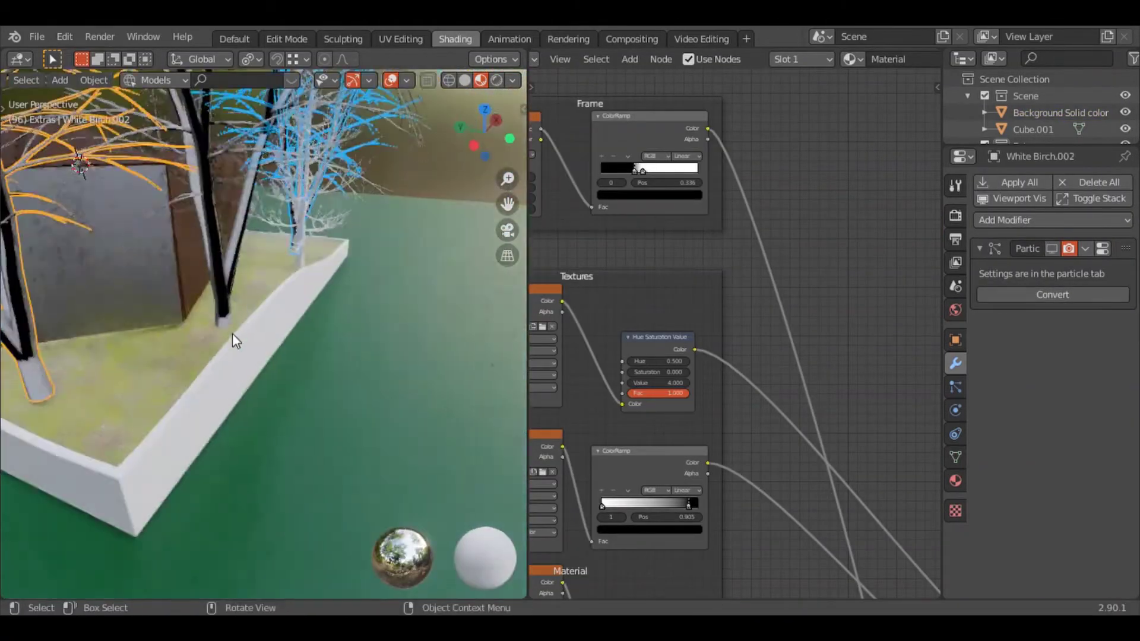
key("Tab")
key("u")
key("ctrl+s")
key("u")
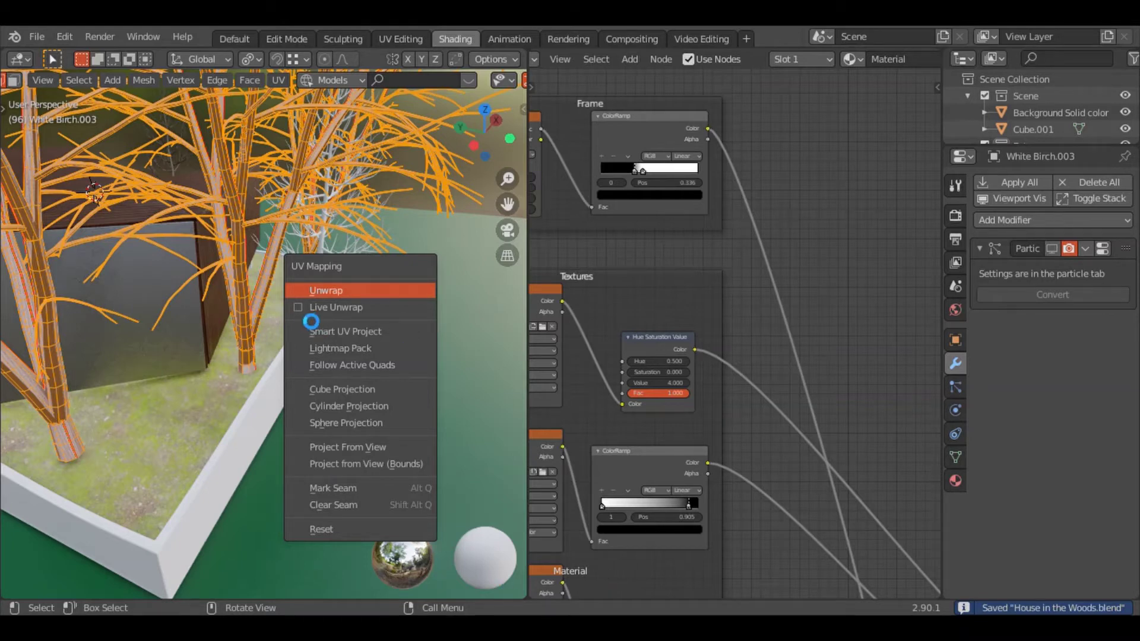
left_click(311, 321)
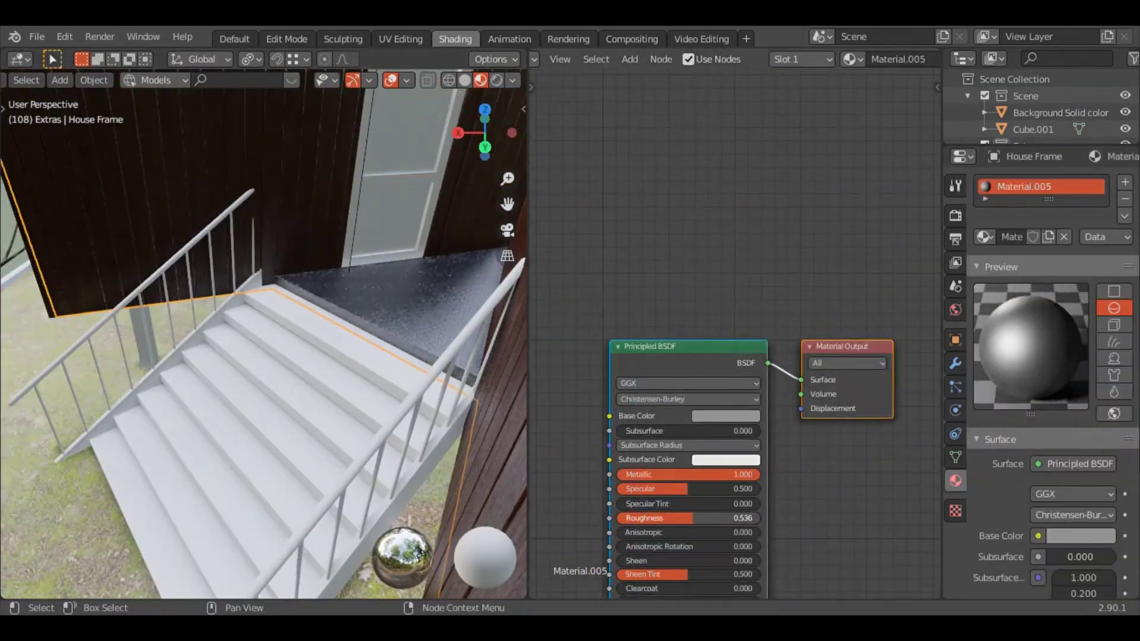
- Add a ColorRamp to the house frame material with its black stop at 0.391
key("shift+a")
type("color")
key("Return")
left_click(754, 353)
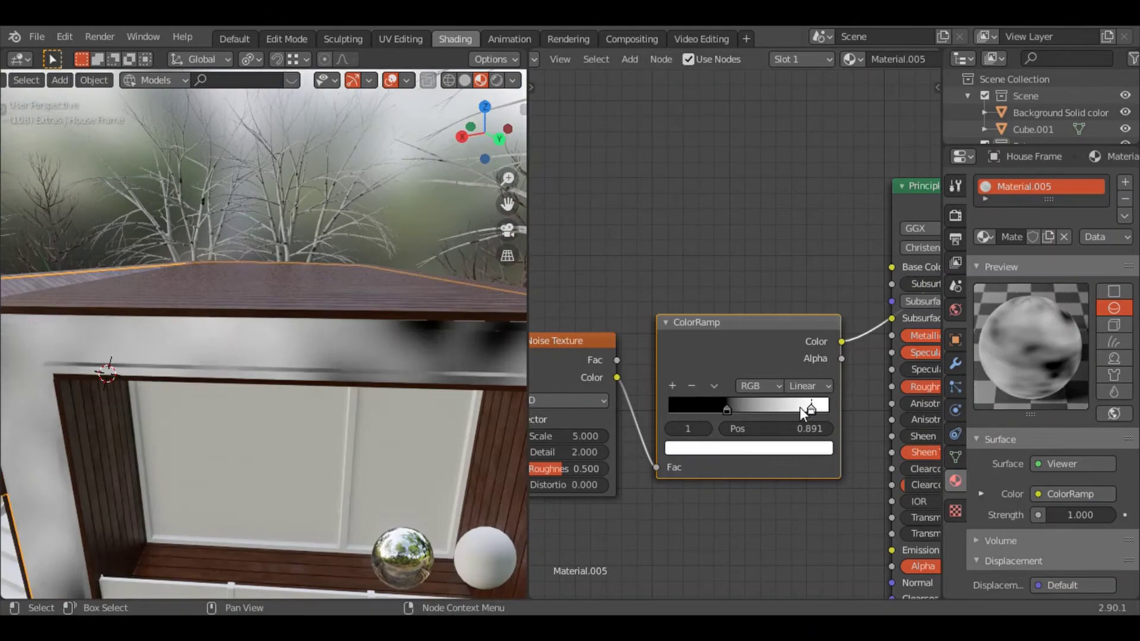
left_click_drag(671, 408, 720, 406)
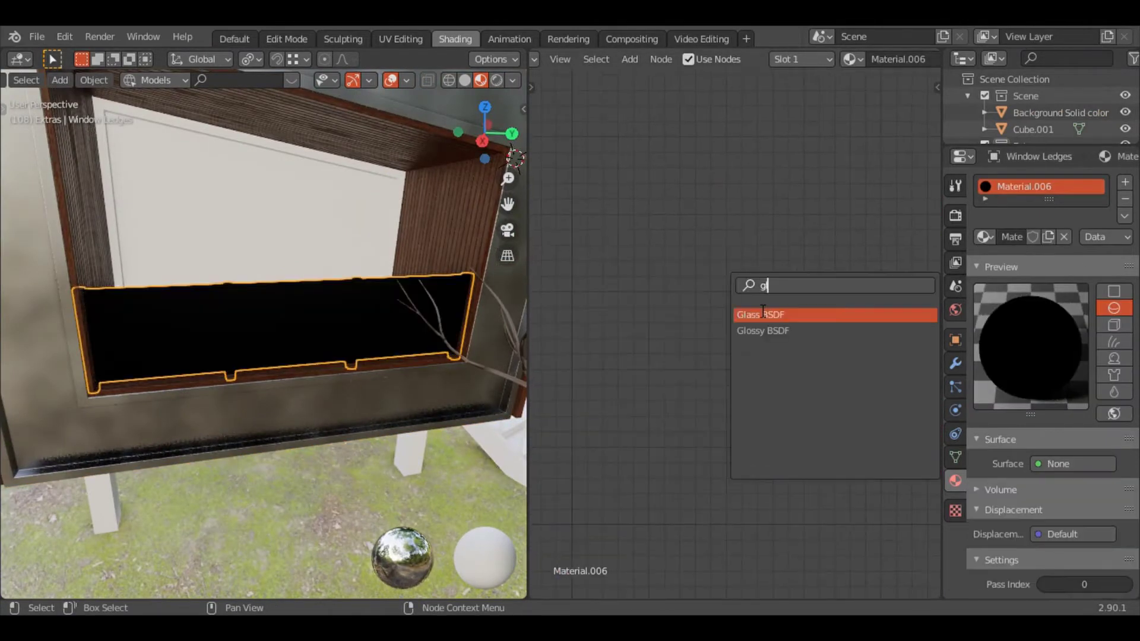
- Give the window ledges a grey Principled material with Transmission 1.000
left_click(763, 314)
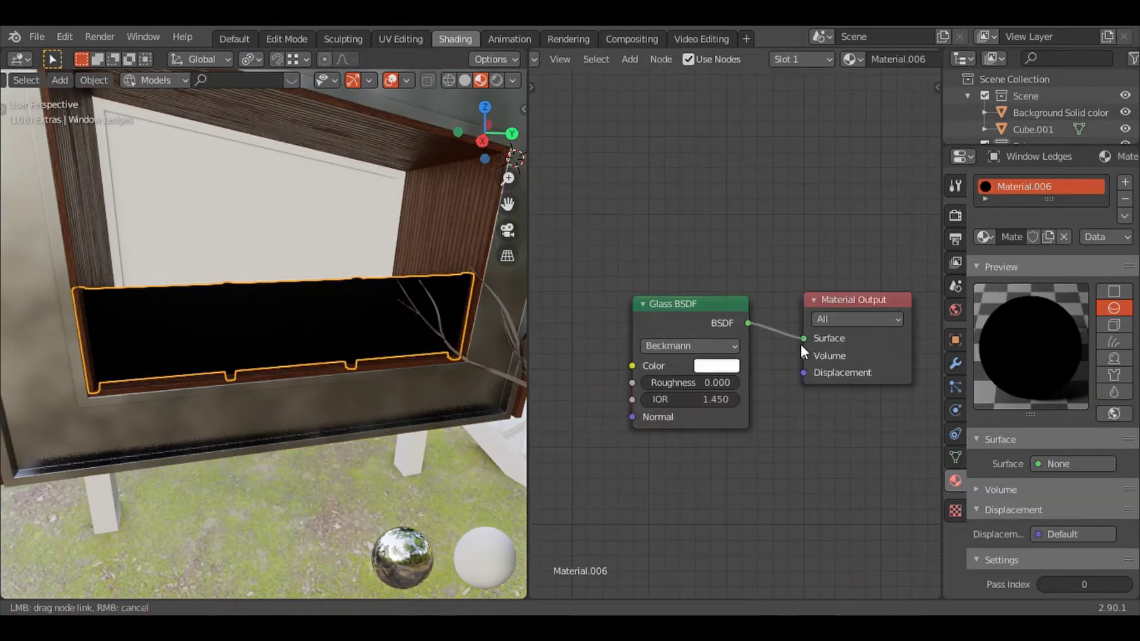
left_click(768, 367)
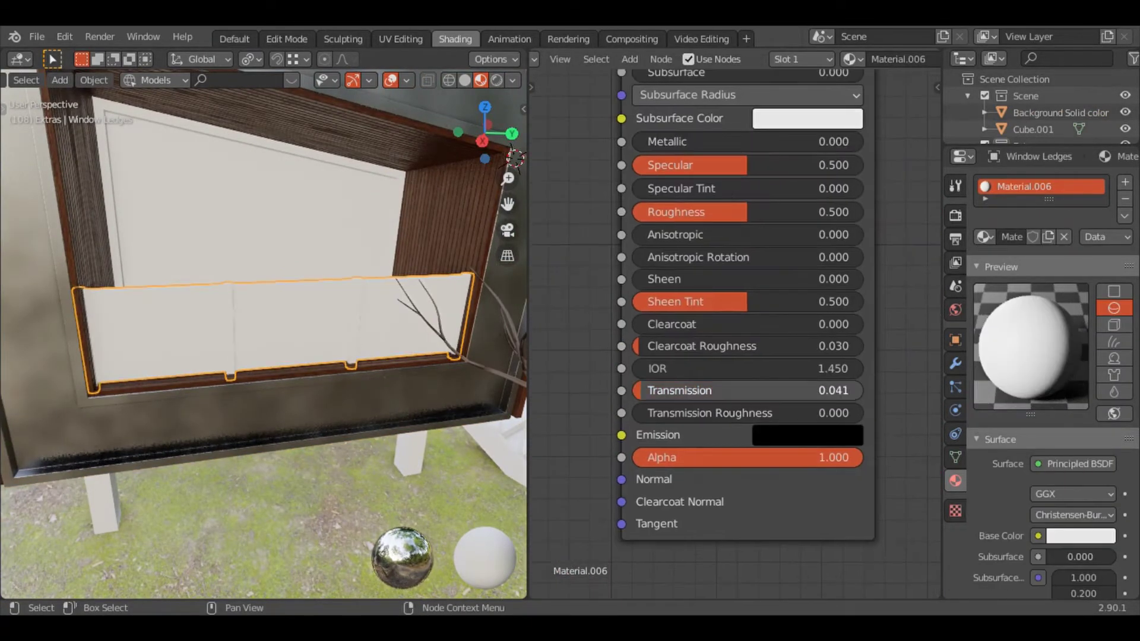
scroll(759, 372, "down", 2)
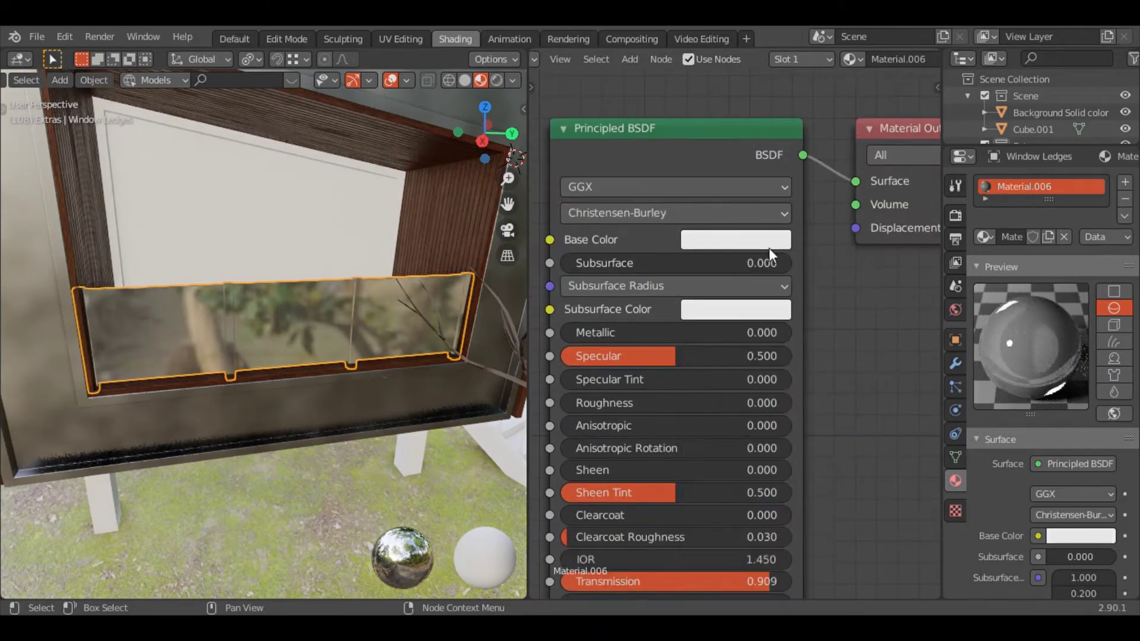
left_click(768, 238)
left_click_drag(713, 526, 751, 526)
middle_click_drag(357, 268, 242, 284)
- Assign Material.005 to the posts selected by similar length, and unlink ColorRamp from Roughness
left_click(1125, 182)
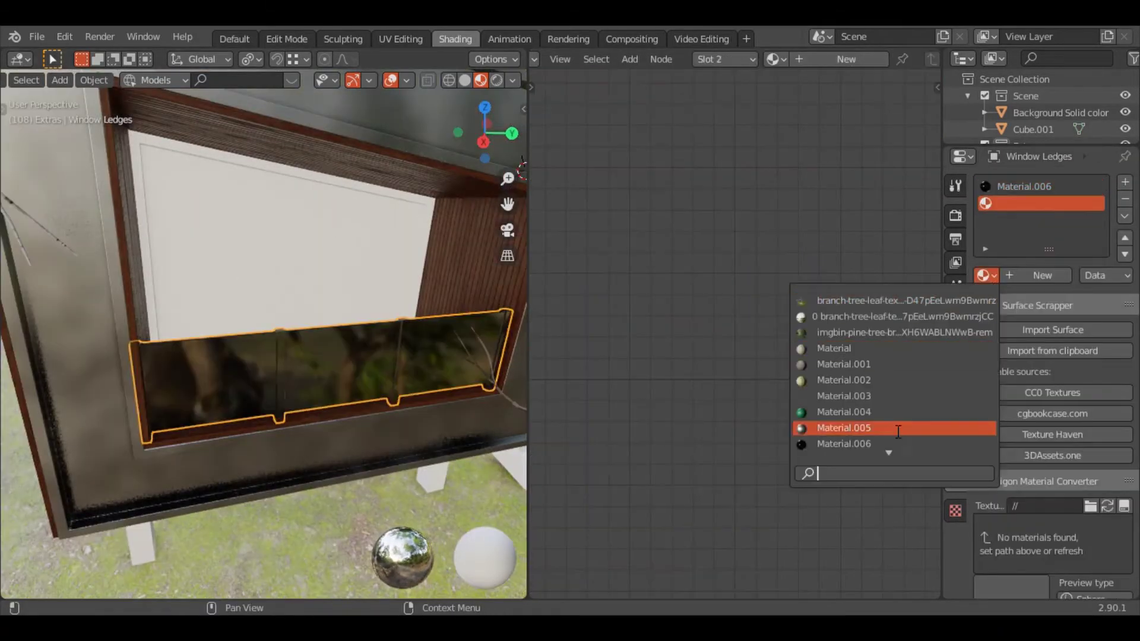
left_click(891, 430)
key("Tab")
key("shift+g")
left_click(283, 394)
left_click(1030, 203)
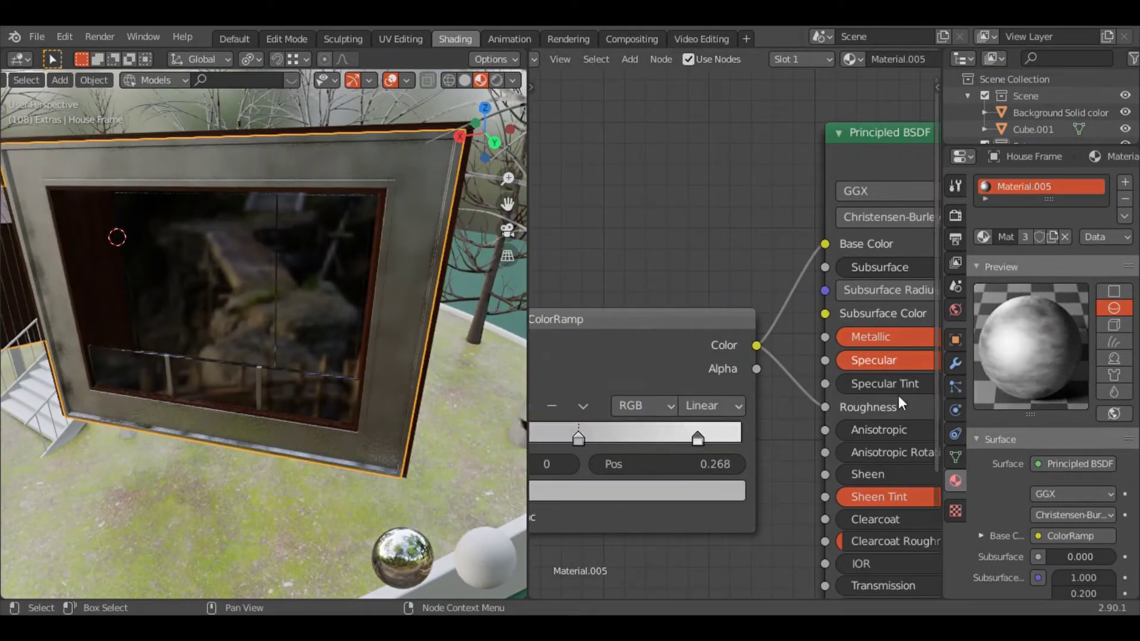
left_click_drag(824, 407, 799, 405)
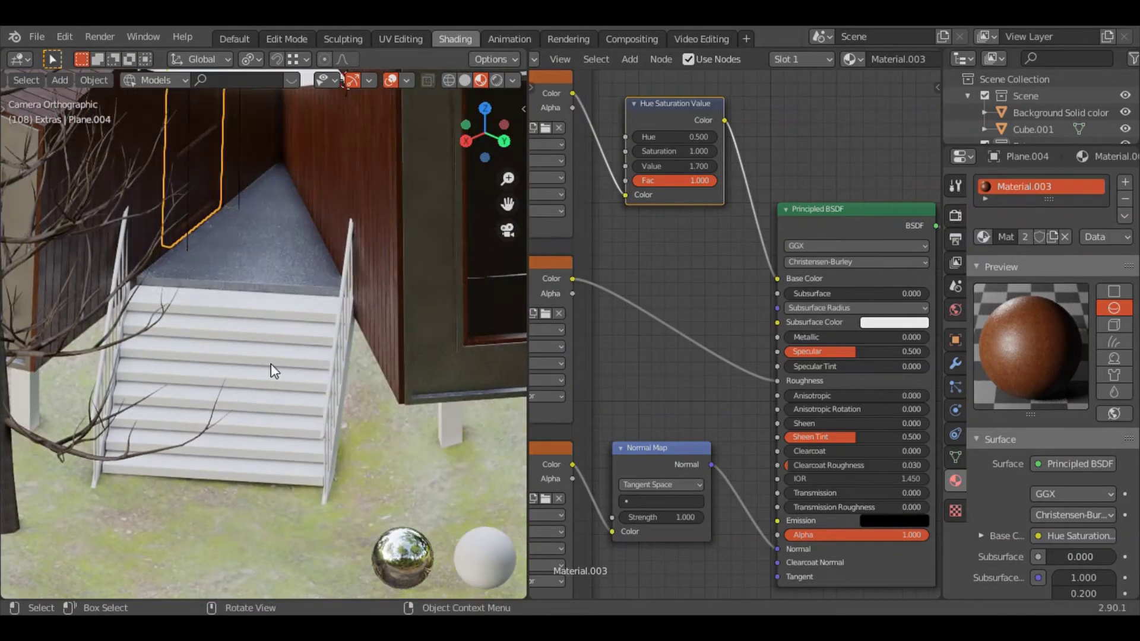
- Give the stairs a new wood material with reduced saturation
left_click(272, 368)
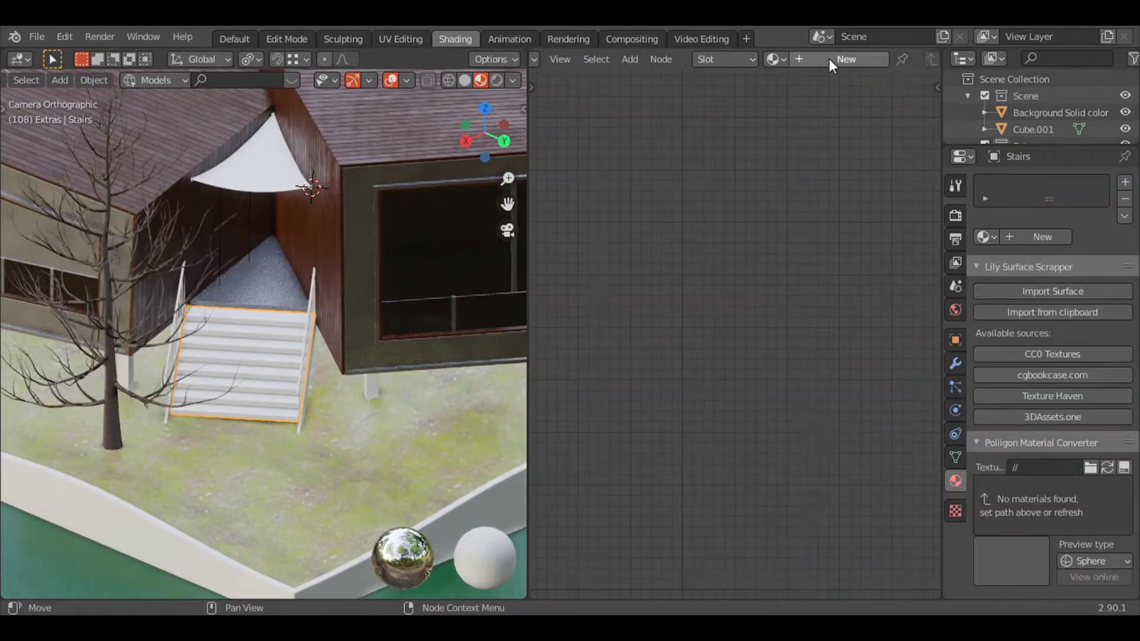
left_click(829, 58)
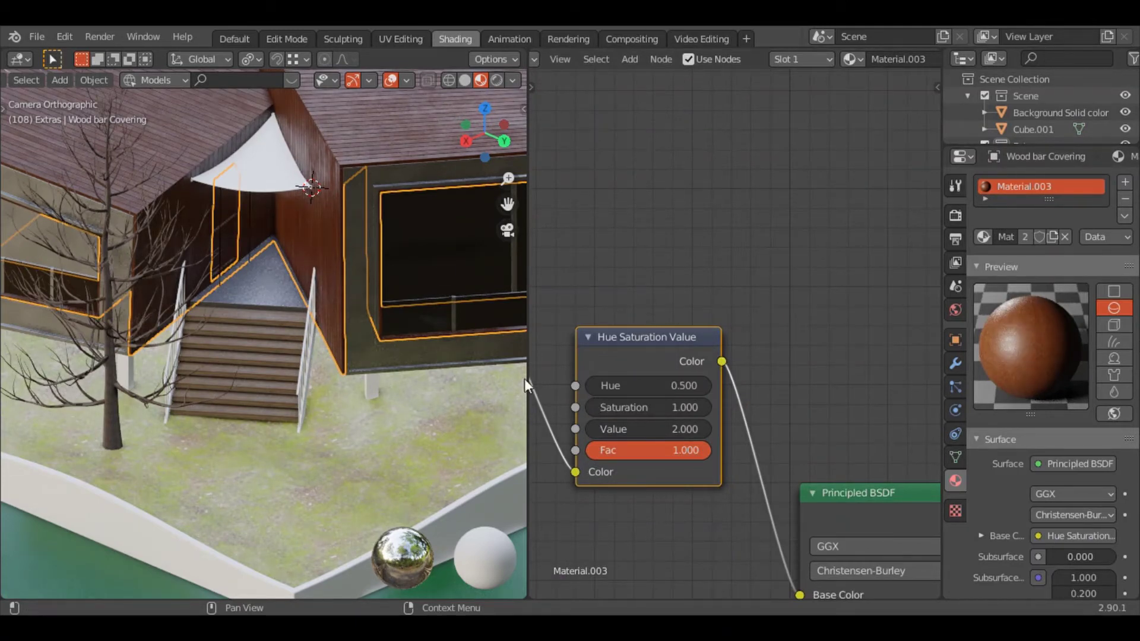
scroll(692, 360, "up", 2)
left_click_drag(581, 409, 546, 408)
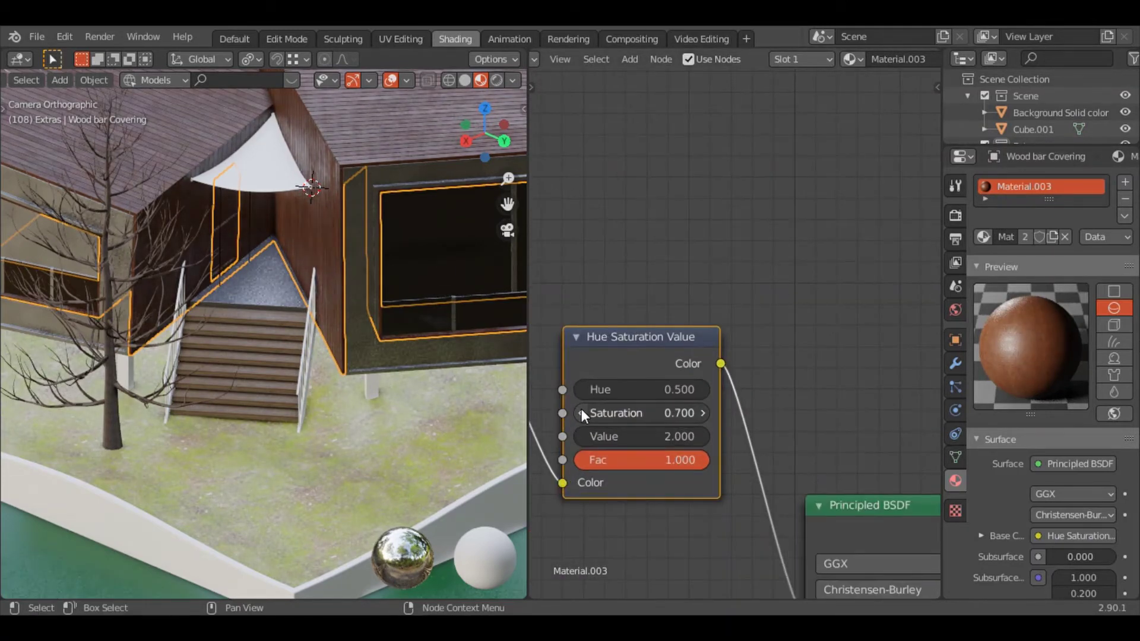
middle_click_drag(721, 501, 694, 524)
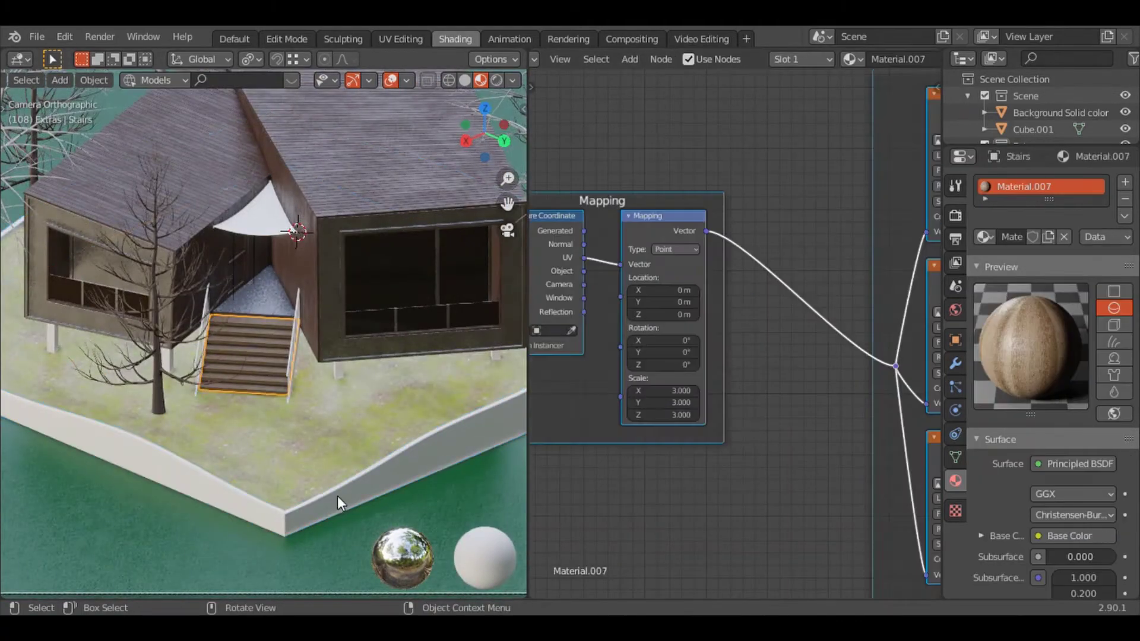
- Link the stairs' wood material to the ground outline, set texture scale 6.000, and select the windows
left_click(356, 493, "shift")
key("ctrl+l")
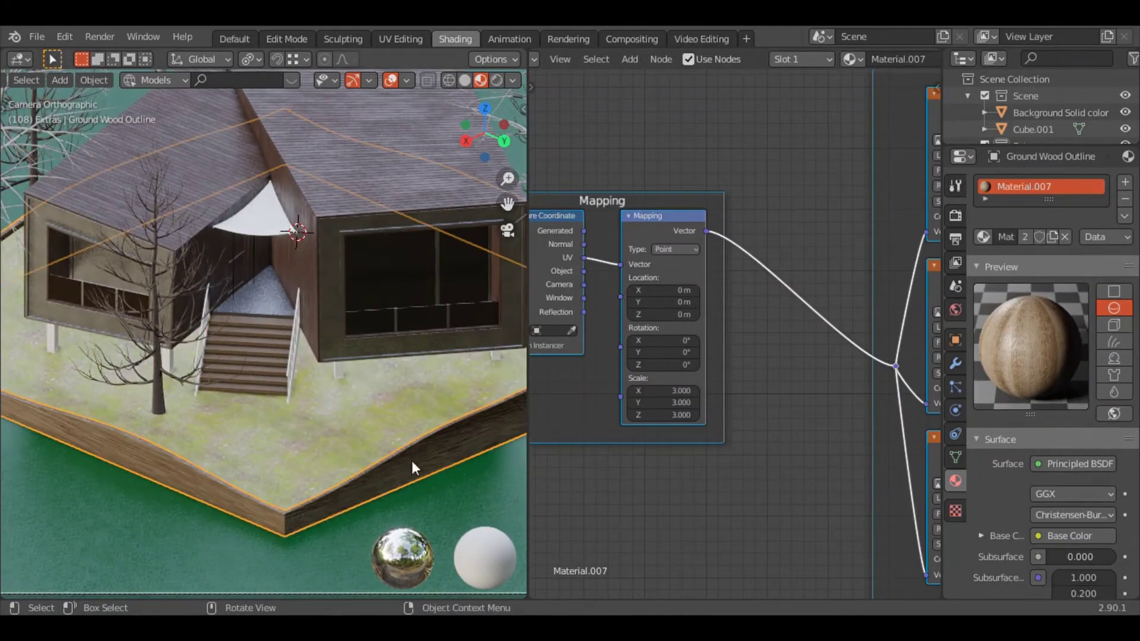
left_click_drag(681, 390, 681, 400)
scroll(354, 335, "down", 3)
scroll(454, 349, "up", 5)
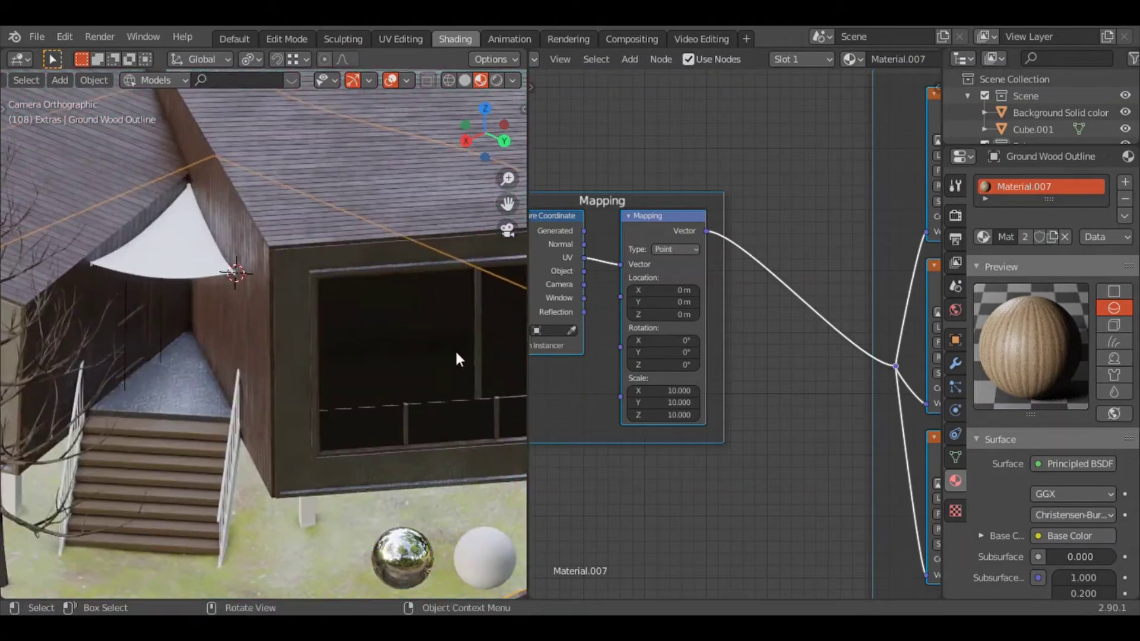
left_click(455, 349)
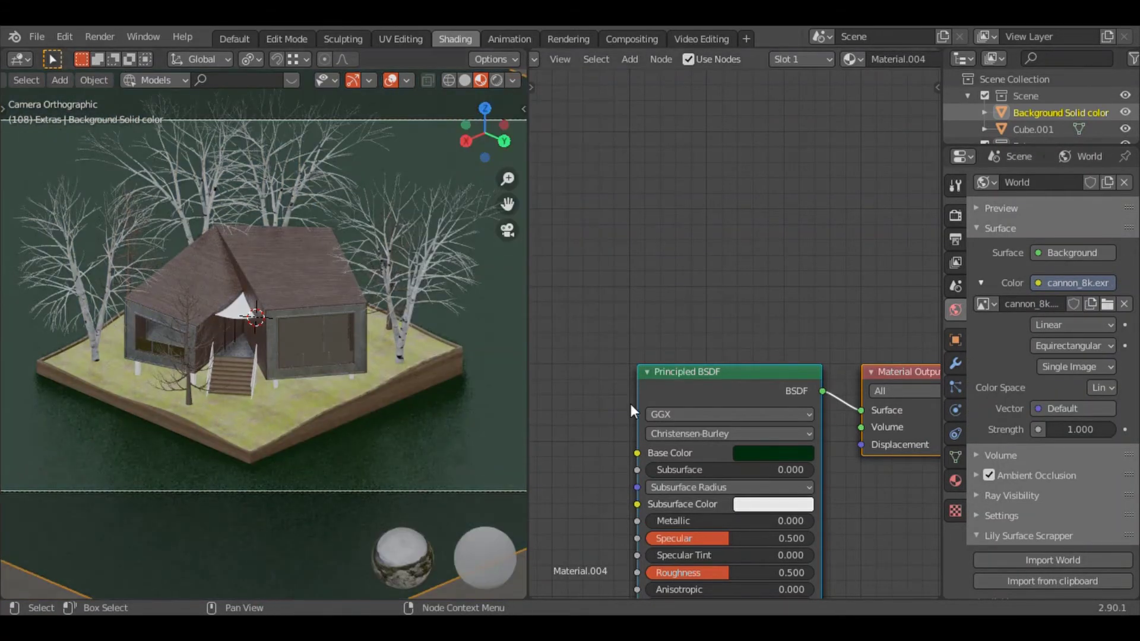
- Isolate the triangular canopy, fully crease its edges, and add level-0 subdivision
scroll(272, 355, "up", 3)
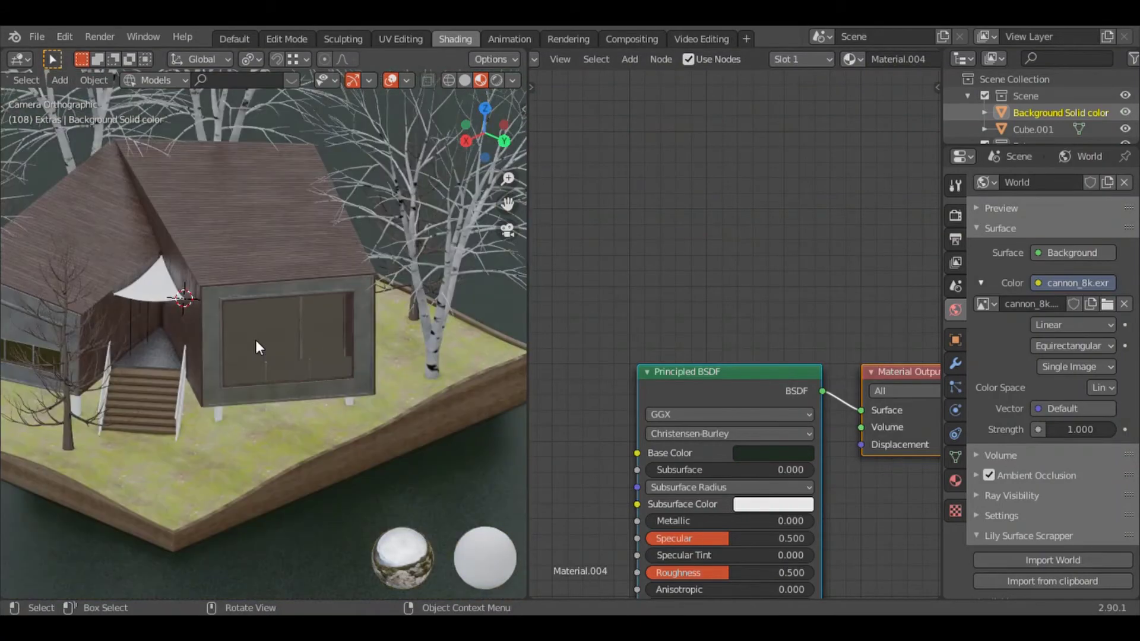
left_click(151, 282)
key("KP_Decimal")
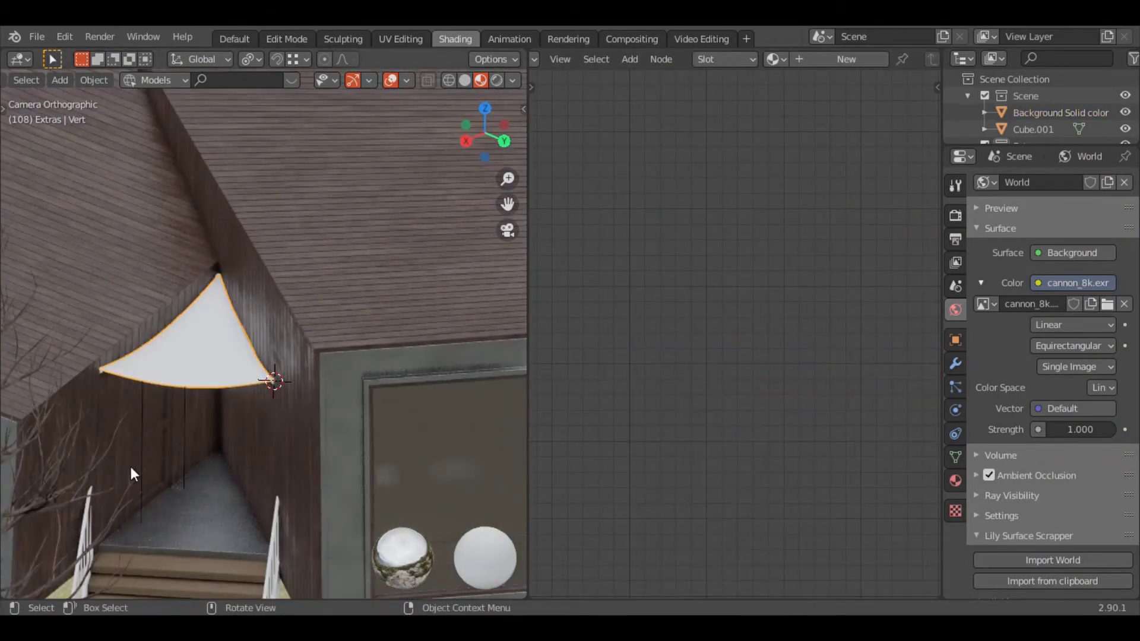
mouse_move(219, 273)
middle_mouse_down()
mouse_move(247, 341)
mouse_move(278, 323)
mouse_move(178, 356)
middle_mouse_up()
key("Tab")
key("Tab")
key("KP_Divide")
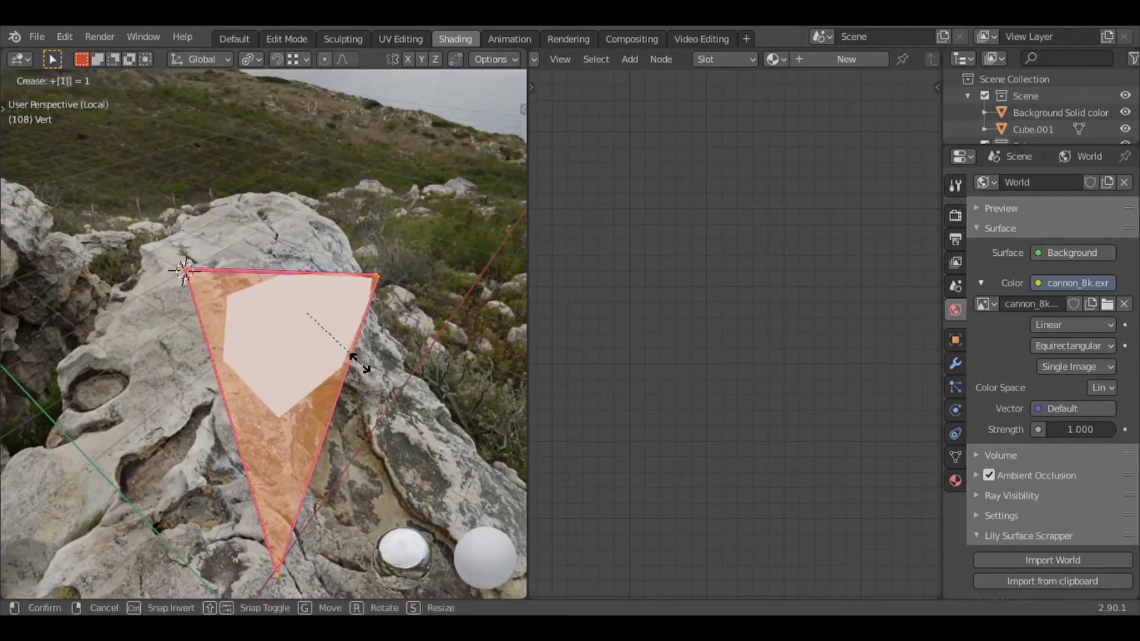
key("ctrl+0")
- Assign Material.005 to the canopy and exit the isolated view
left_click(775, 59)
left_click(819, 219)
middle_click_drag(597, 398, 639, 407)
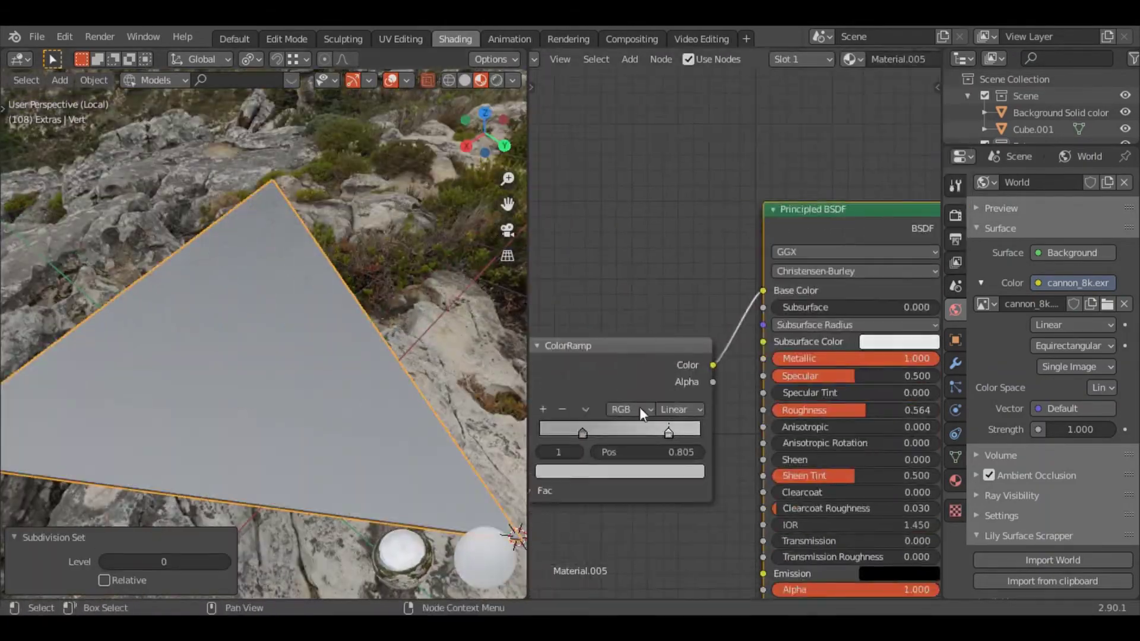
key("KP_Divide")
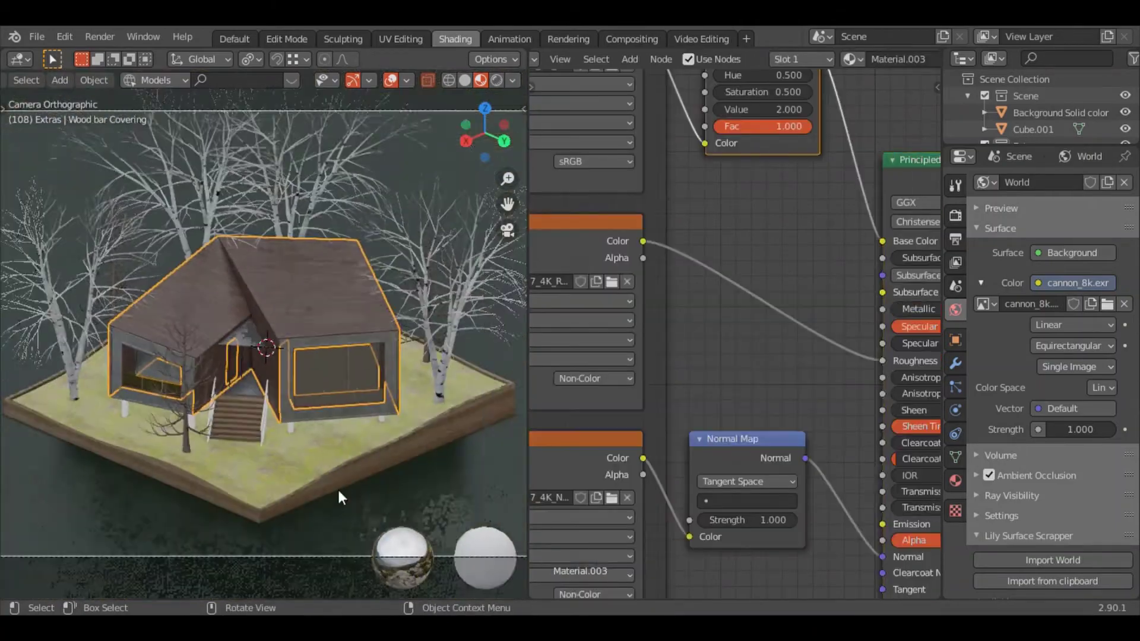
- Share one material across the selected house objects with Ctrl+L Link Materials
left_click(337, 487)
left_click(165, 366)
left_click(86, 318, "shift")
key("ctrl+l")
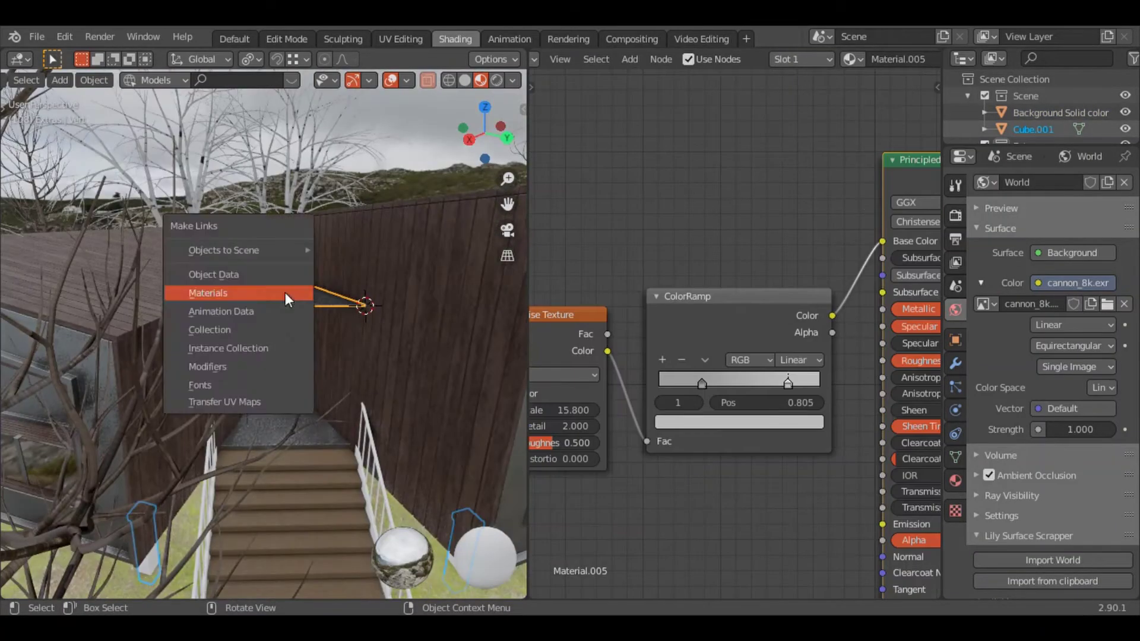
left_click(285, 292)
left_click(400, 39)
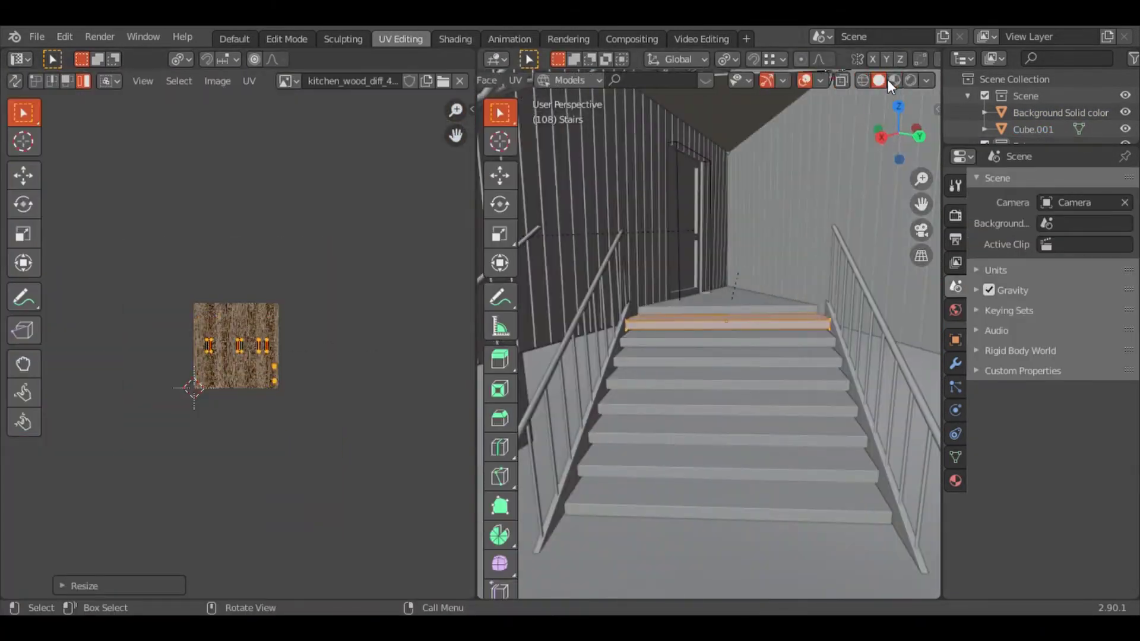
middle_click_drag(713, 356, 751, 401)
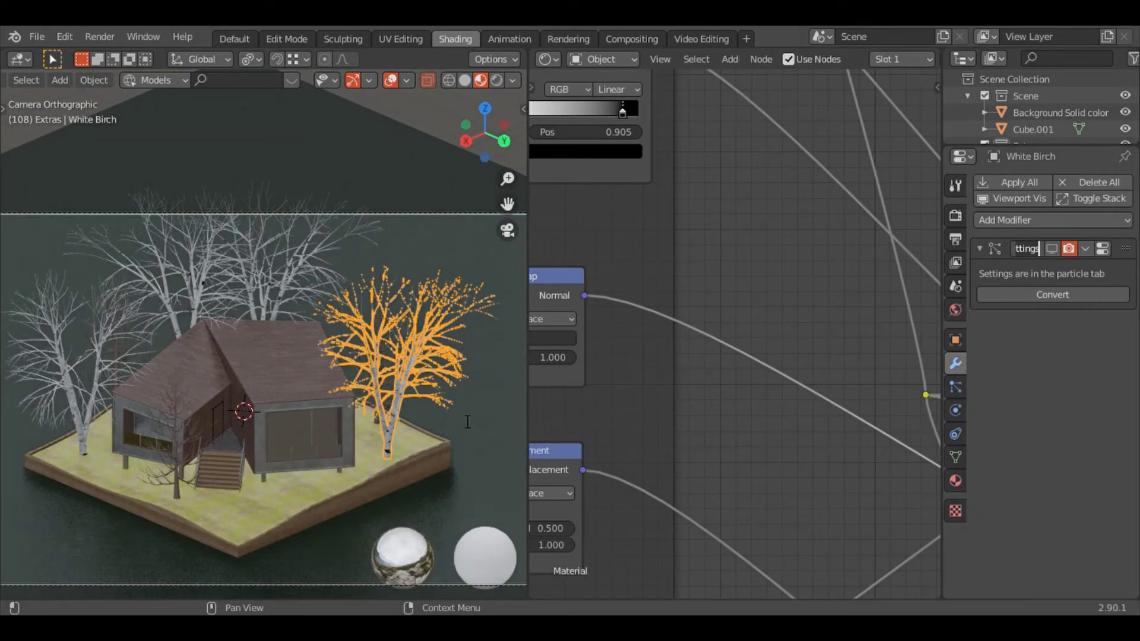
- Show the birch leaves in the viewport and select the Douglas Fir trees
left_click(1051, 248)
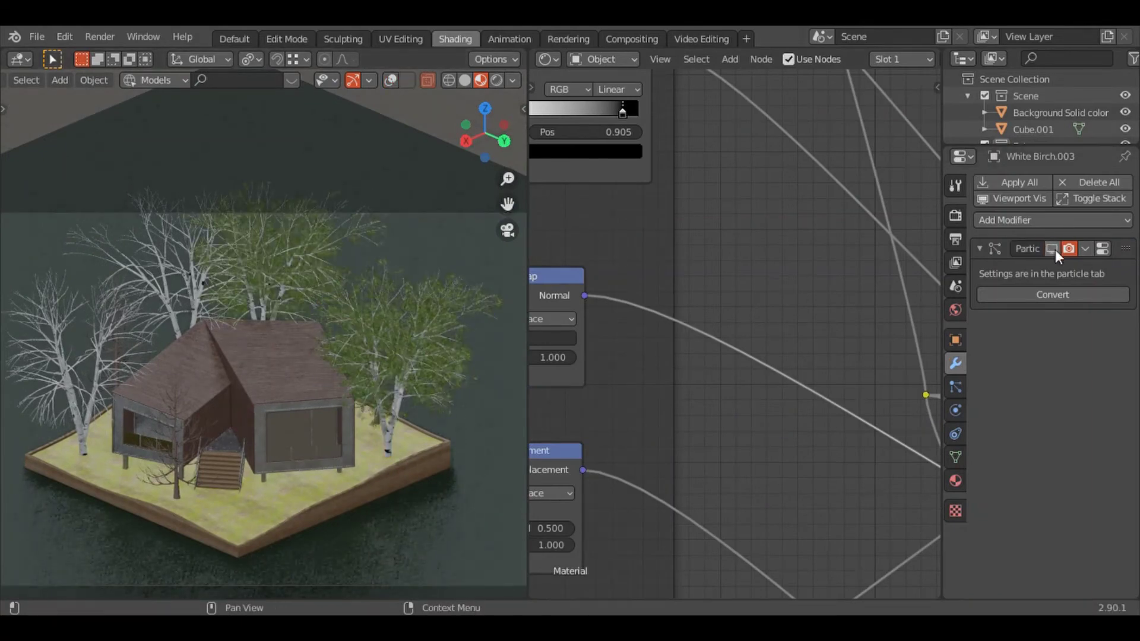
left_click(184, 445)
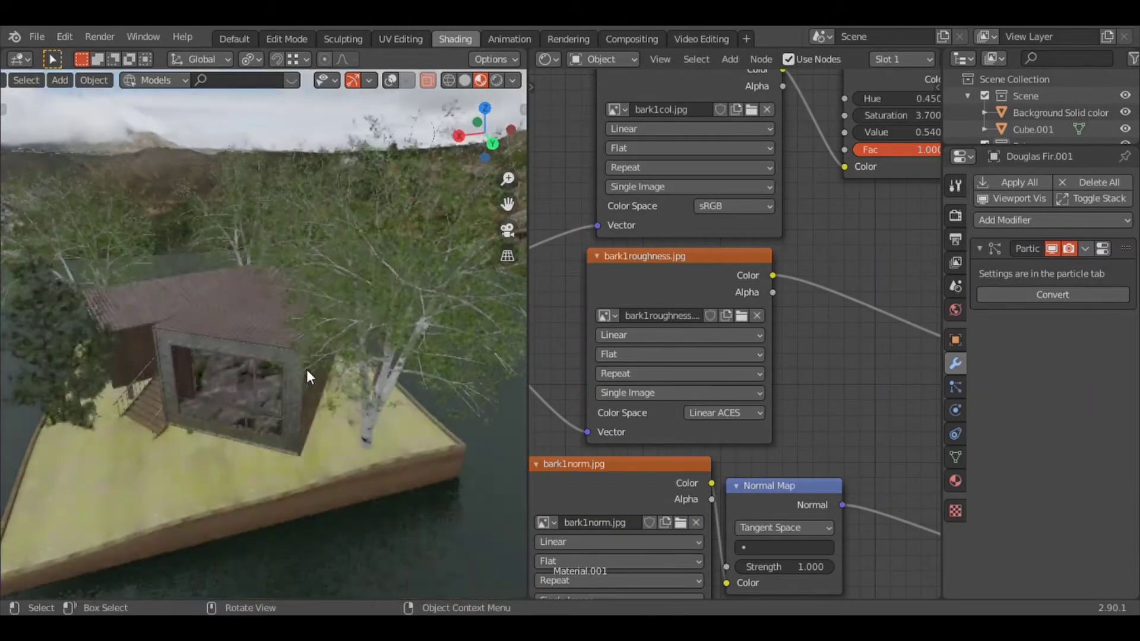
middle_click_drag(307, 369, 141, 335)
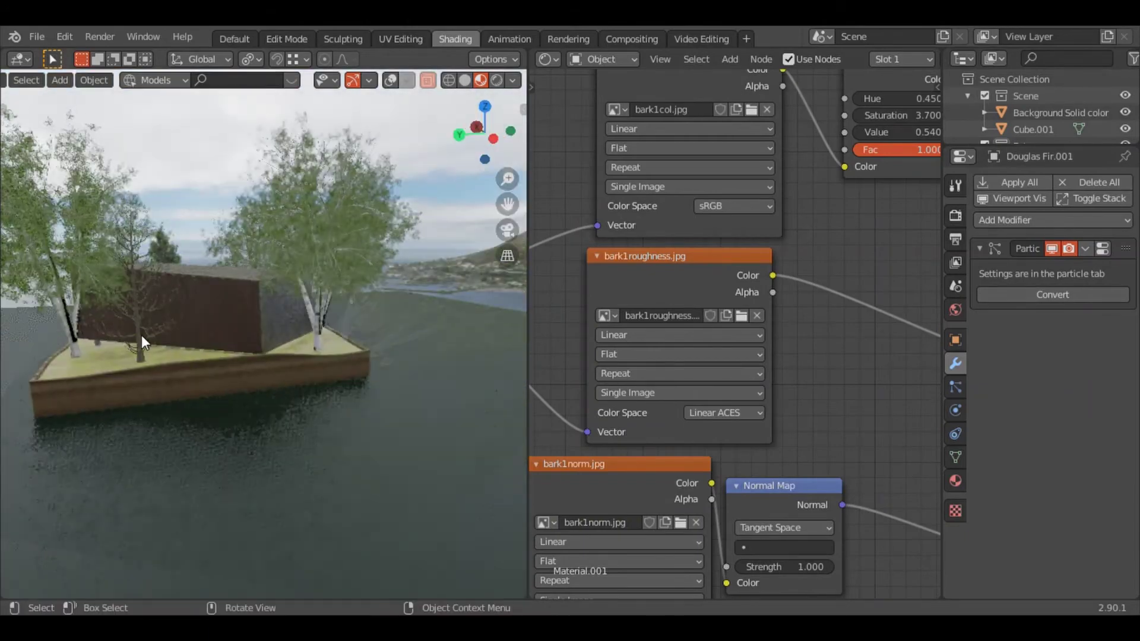
left_click(354, 346)
mouse_move(353, 339)
middle_mouse_down()
mouse_move(240, 355)
mouse_move(257, 344)
middle_mouse_up()
left_click(348, 340)
- View the scene through the camera in a wider 3D view with X-ray turned off
left_click(231, 473)
key("KP_0")
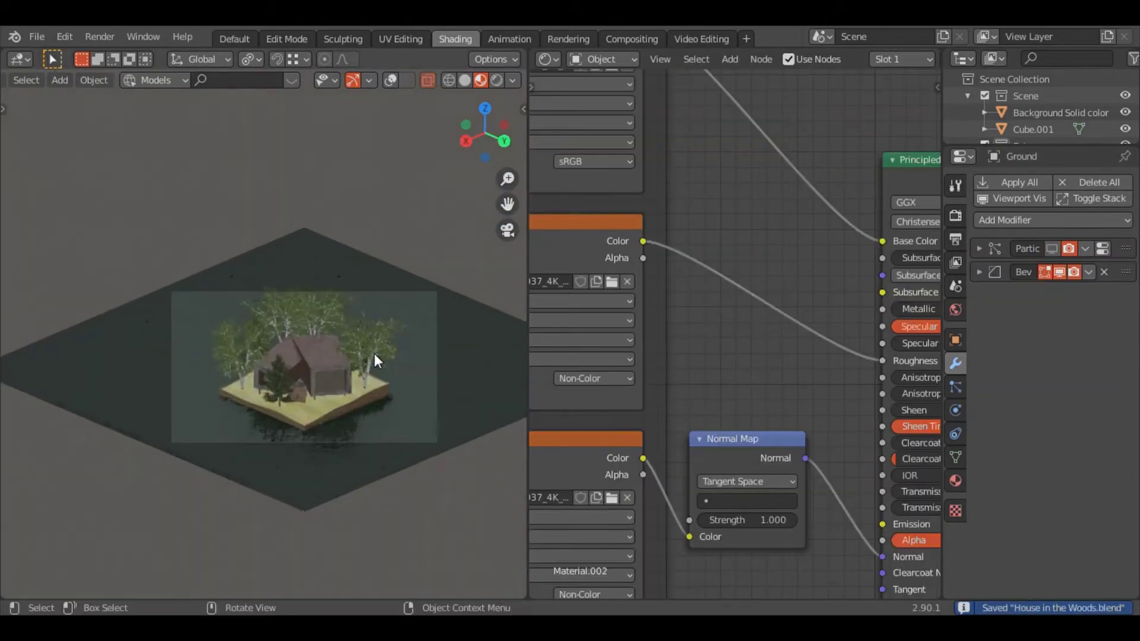
left_click_drag(684, 108, 755, 118)
left_click_drag(145, 204, 746, 537)
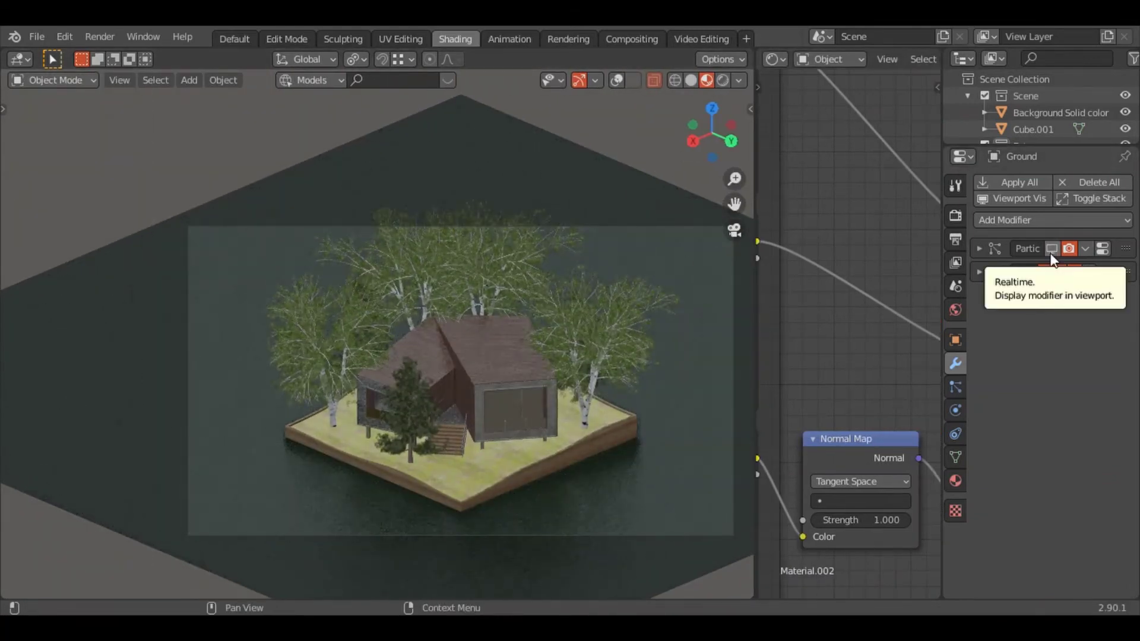
key("alt+z")
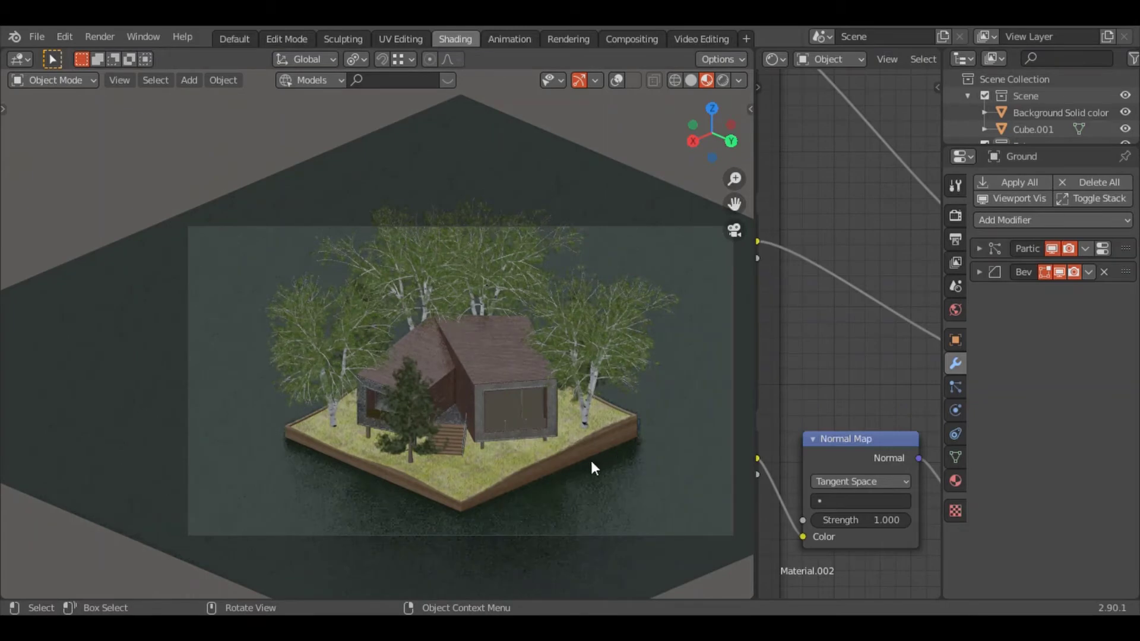
left_click(515, 493)
scroll(714, 464, "up", 3)
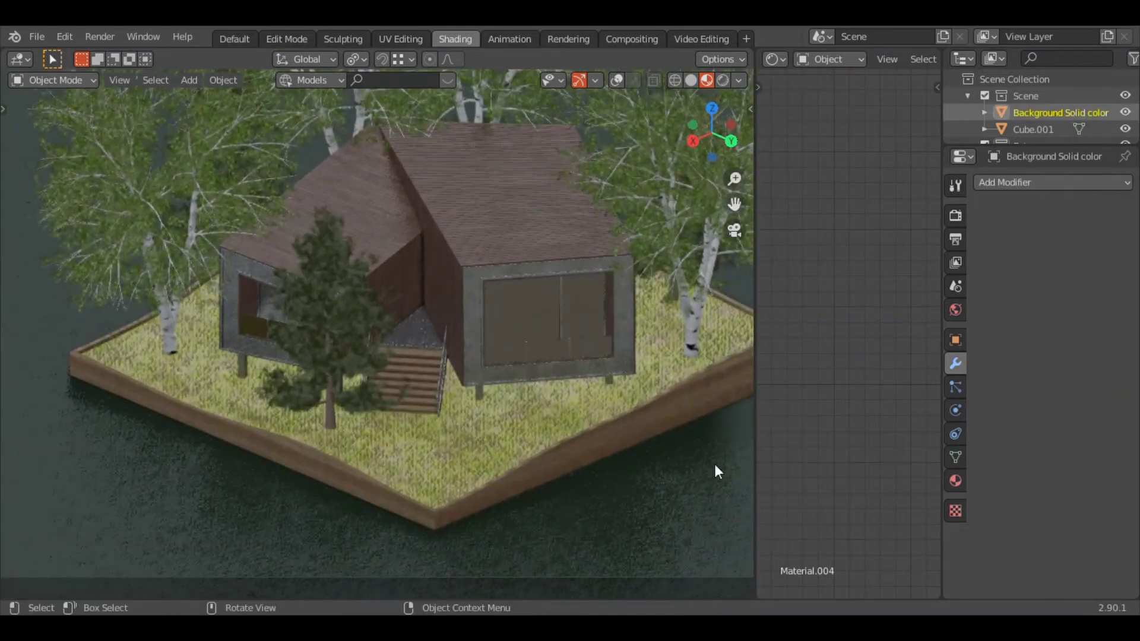
- Set the ground's grass particle render scale to 0.070
left_click(714, 464)
left_click(955, 387)
left_click(1020, 525)
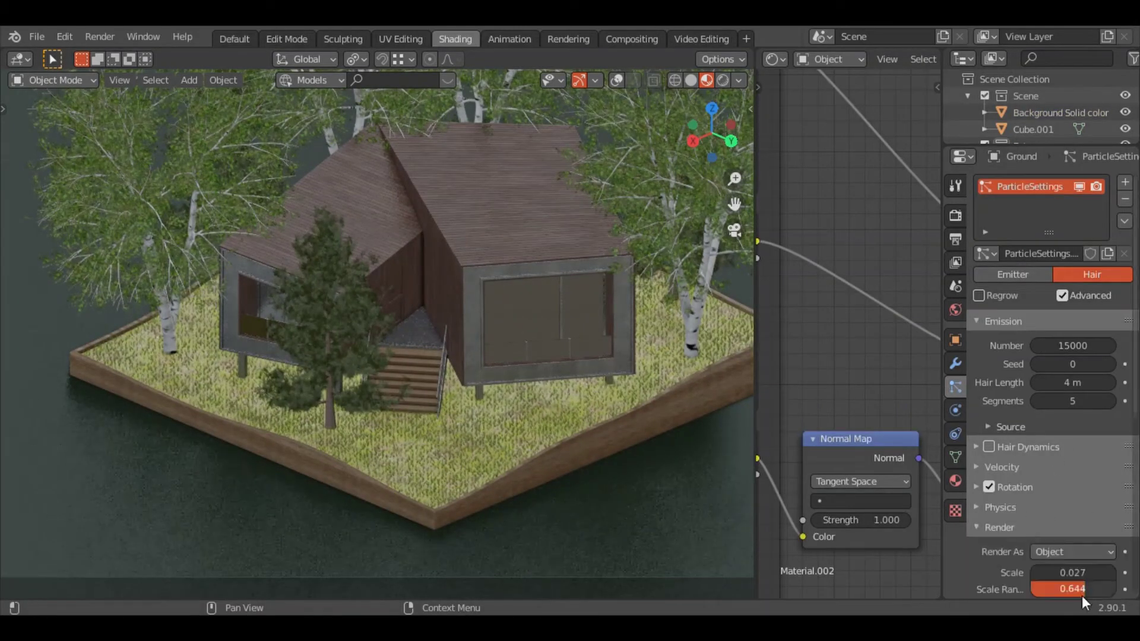
key("Return")
double_click(1074, 572)
type("0.07")
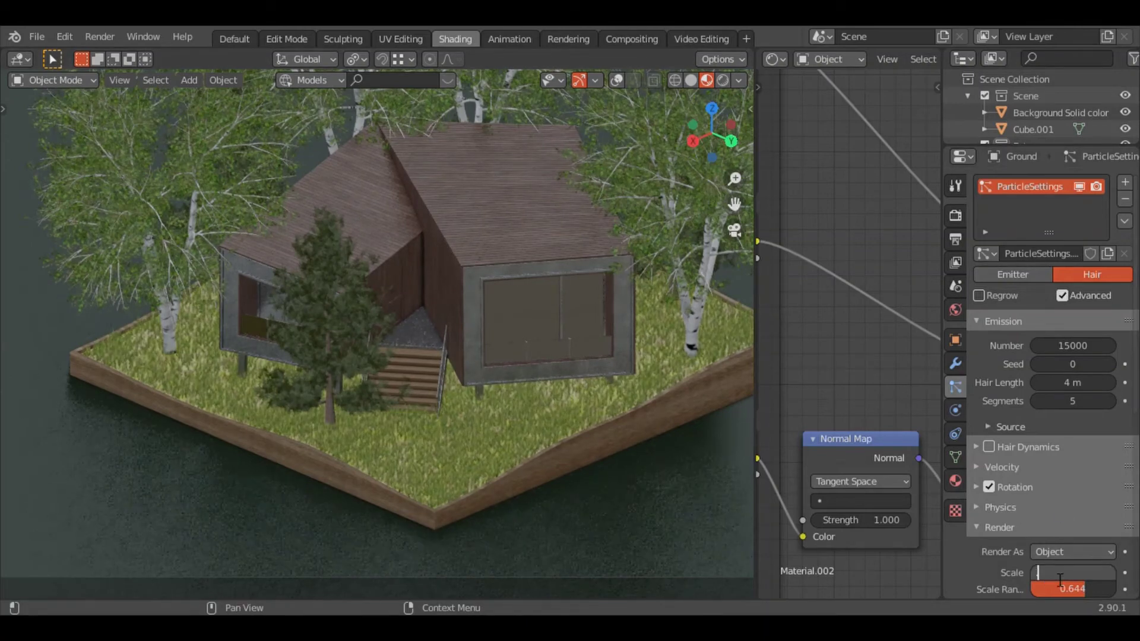
key("Return")
left_click_drag(1037, 145, 1036, 439)
- Add a Hue Saturation Value node to the Grass Clump material
left_click(967, 95)
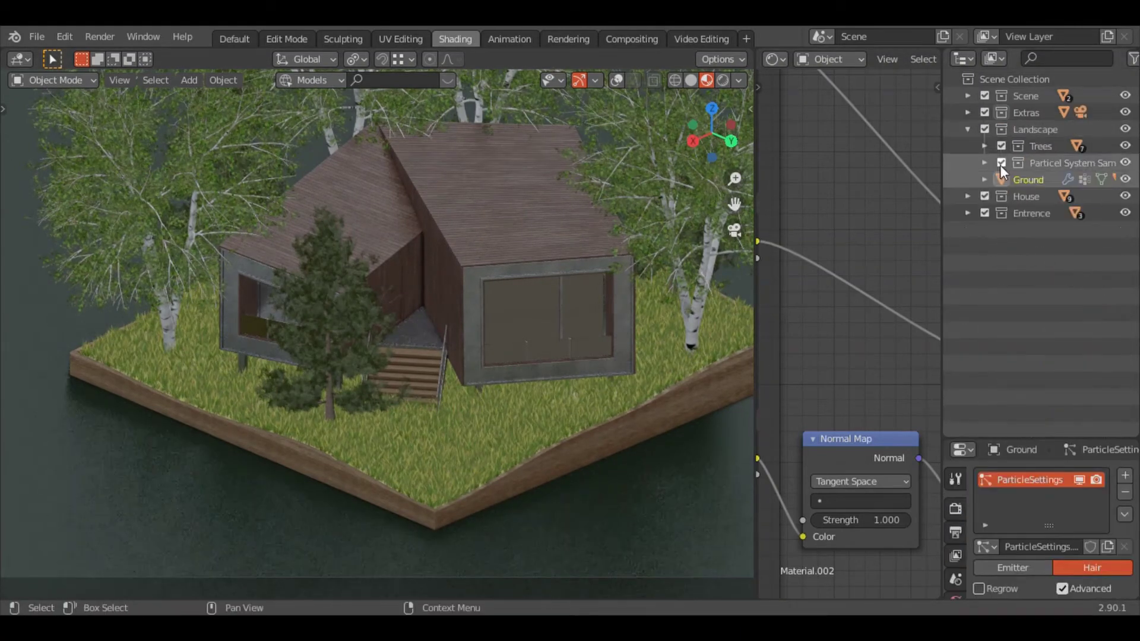
left_click(1056, 214)
key("shift+a")
type("hue")
key("Return")
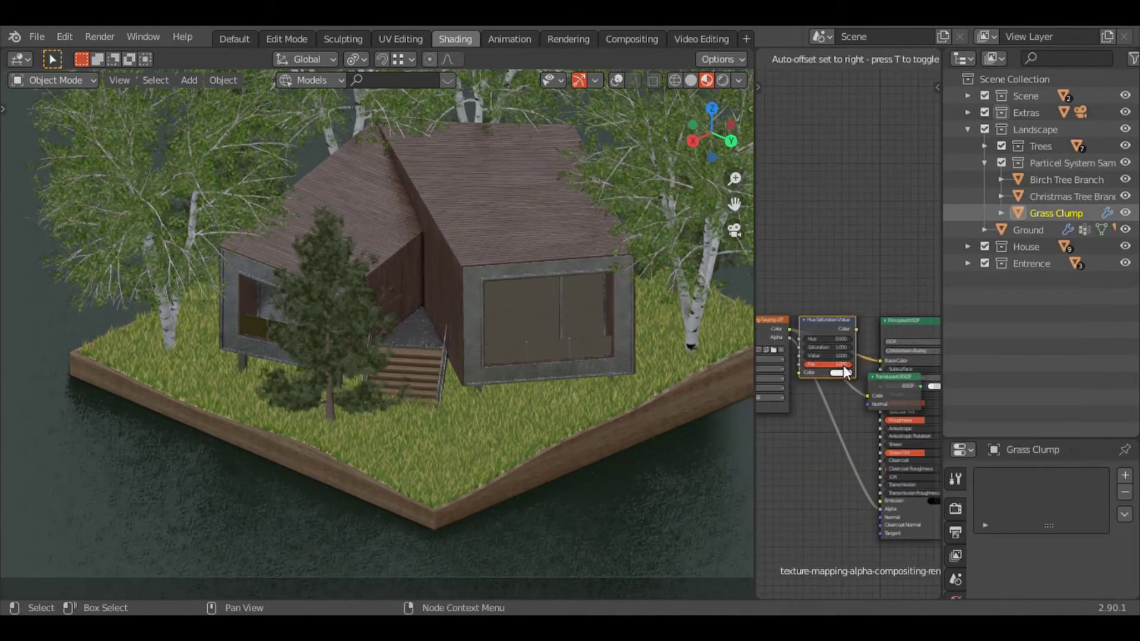
left_click(841, 334)
scroll(885, 411, "up", 4)
scroll(884, 410, "up", 2)
- Feed the Hue Saturation Value colour into the Translucent BSDF with Value 0.700
double_click(837, 466)
type("0.4")
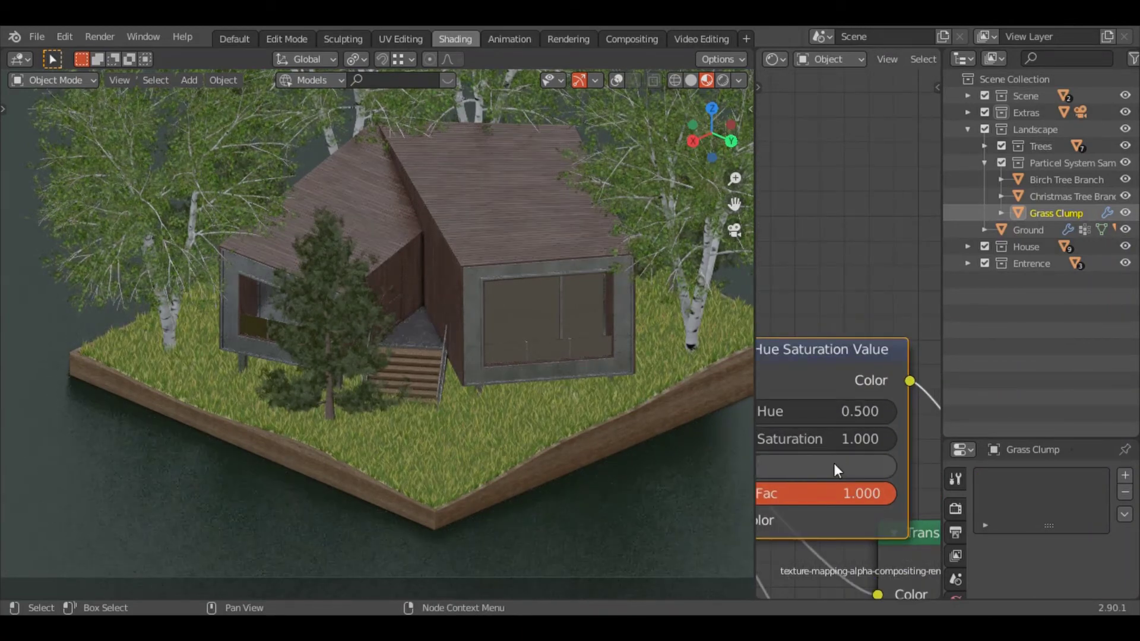
key("Return")
scroll(854, 419, "down", 5)
left_click_drag(839, 344, 838, 291)
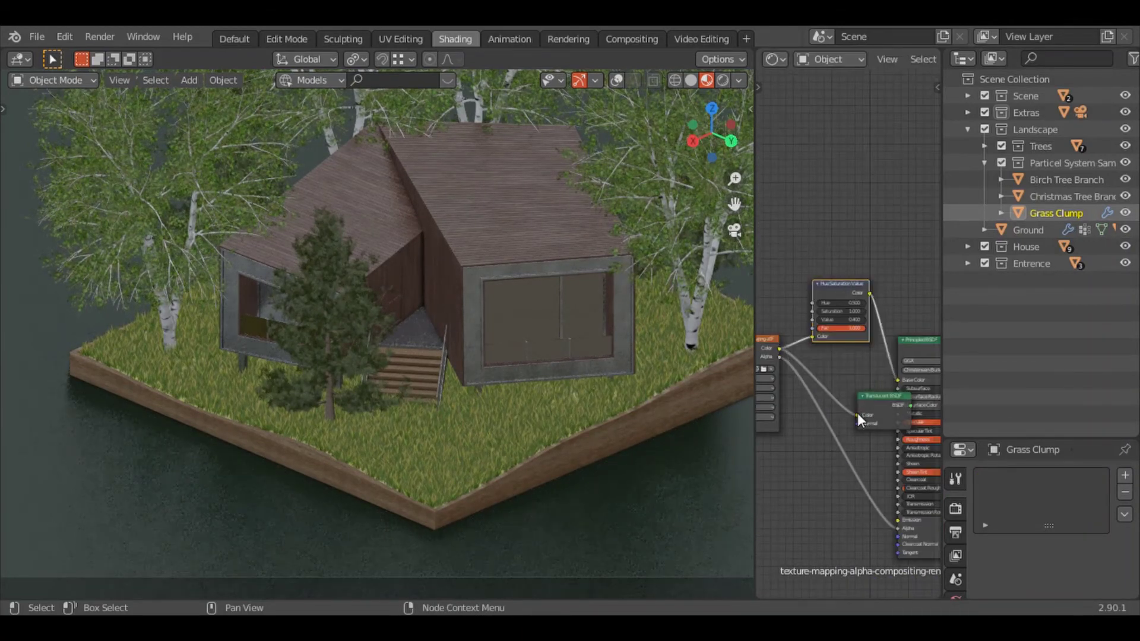
right_click_drag(871, 348, 857, 413, "alt")
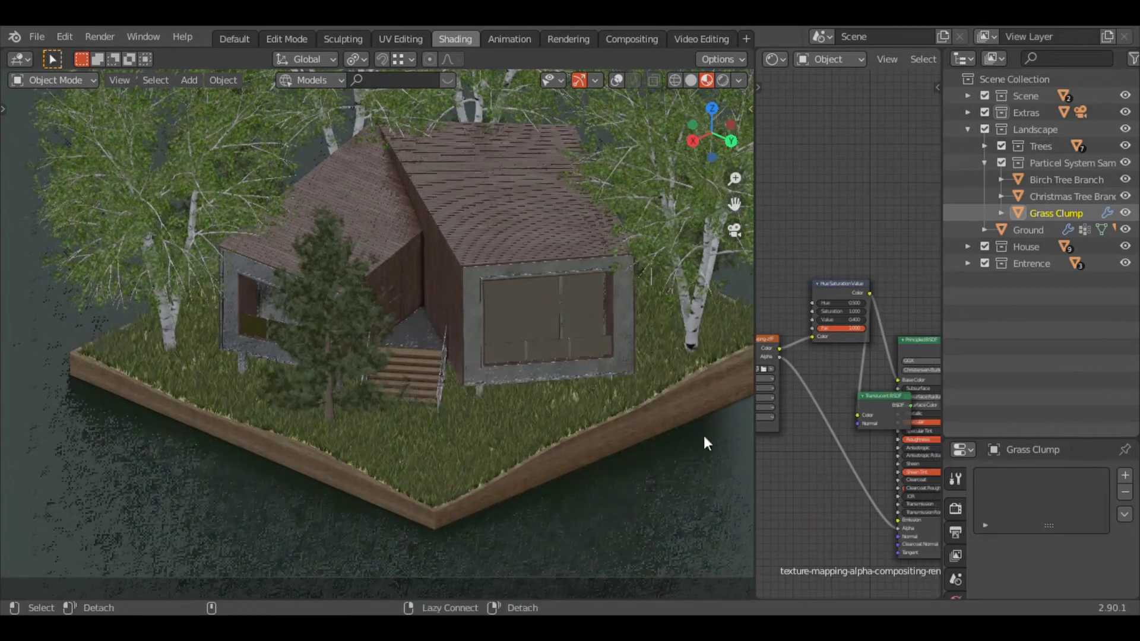
left_click_drag(841, 320, 154, 338)
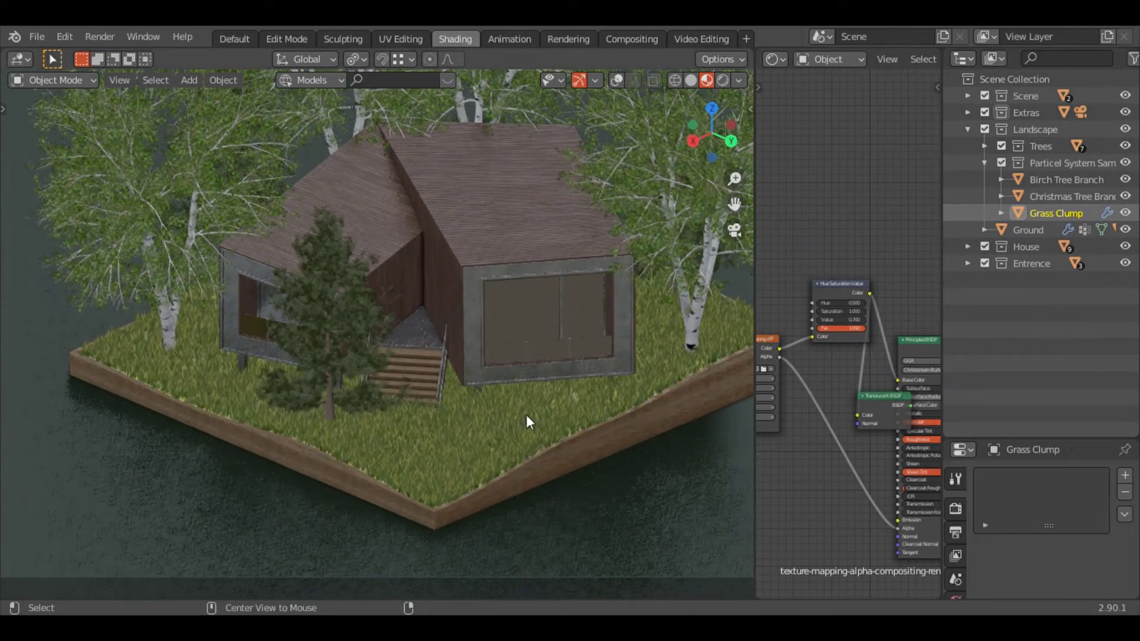
- Select the ground slab to show its material nodes
left_click(463, 435, "alt")
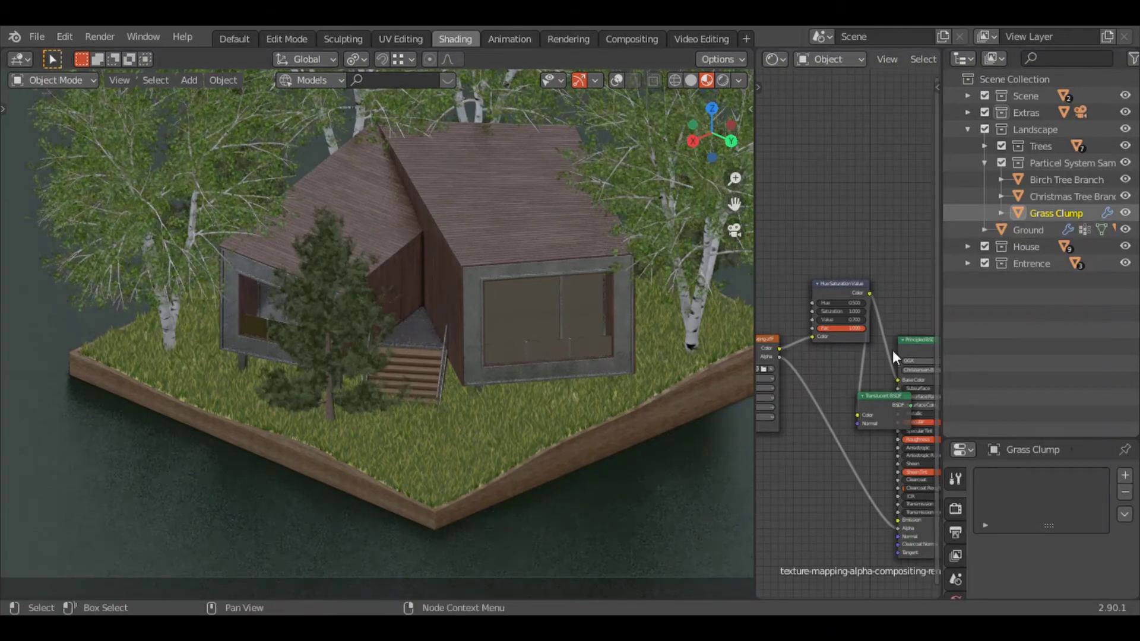
left_click(419, 445)
scroll(507, 440, "down", 6)
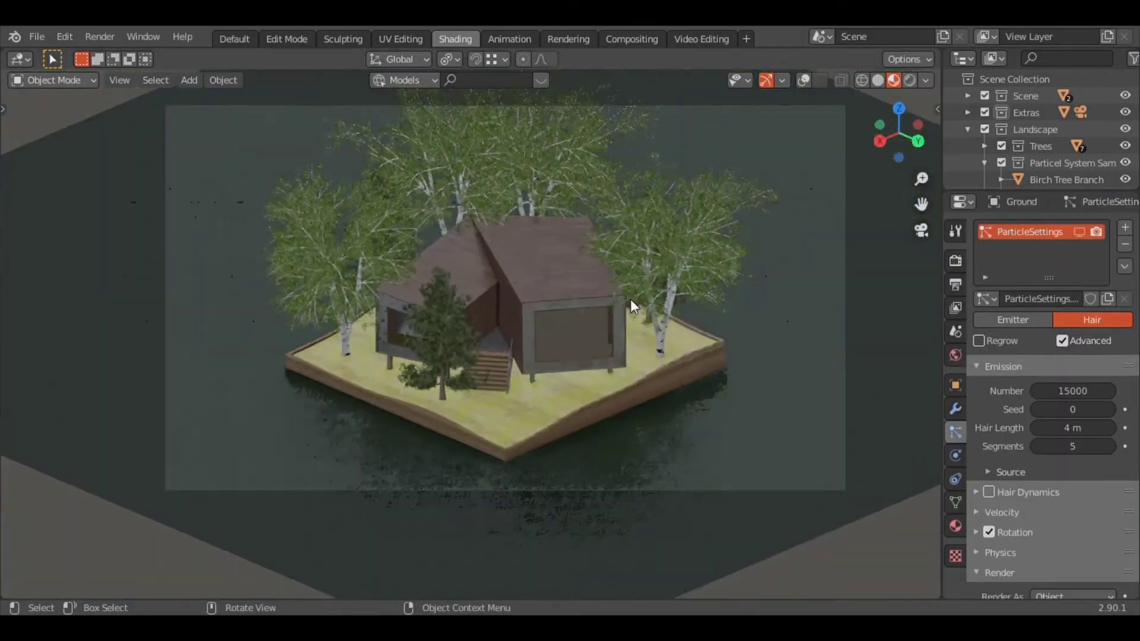
- Set the render colour management look to Very High Contrast
left_click(955, 260)
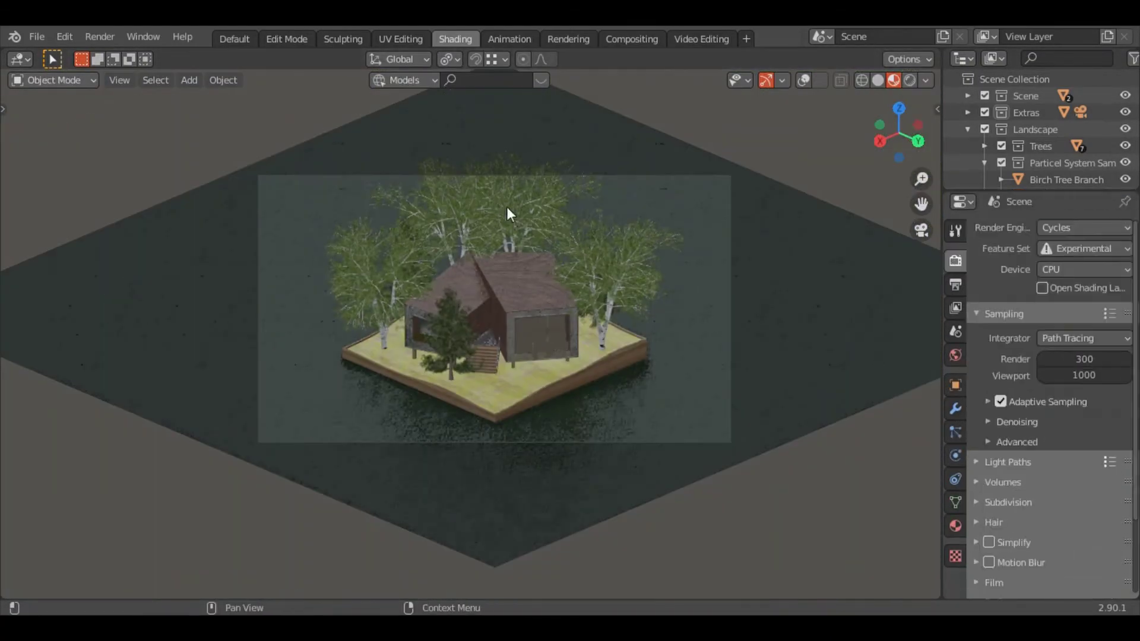
scroll(1044, 416, "down", 10)
left_click(1080, 552)
left_click(1024, 468)
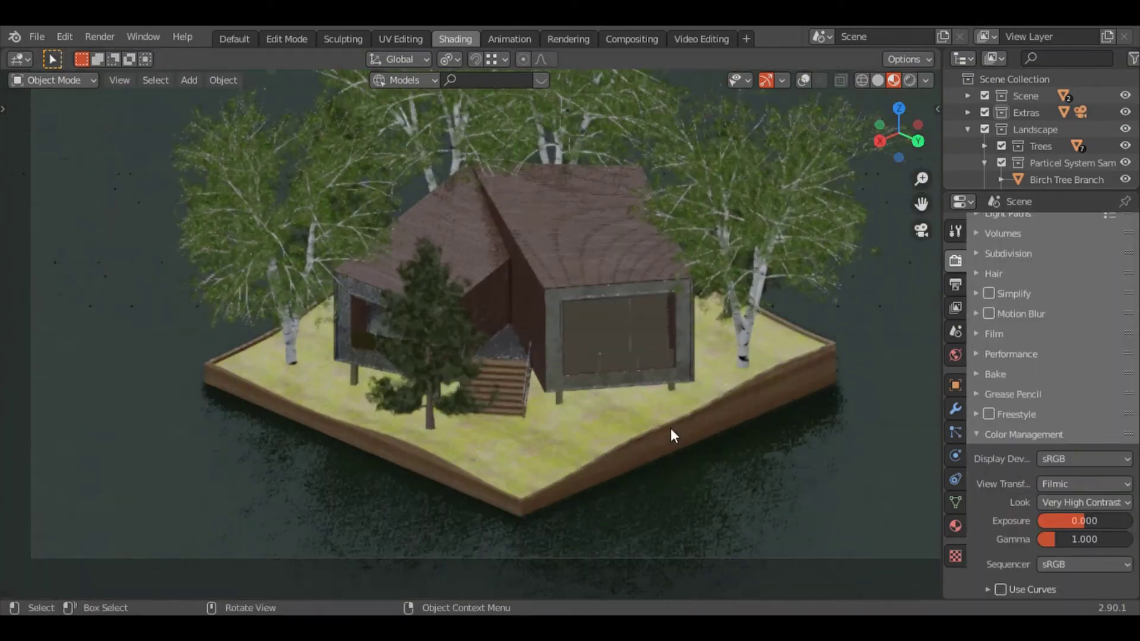
- Hide the birch tree's leaf particles in the viewport
left_click(338, 184)
left_click(955, 432)
left_click(1078, 231)
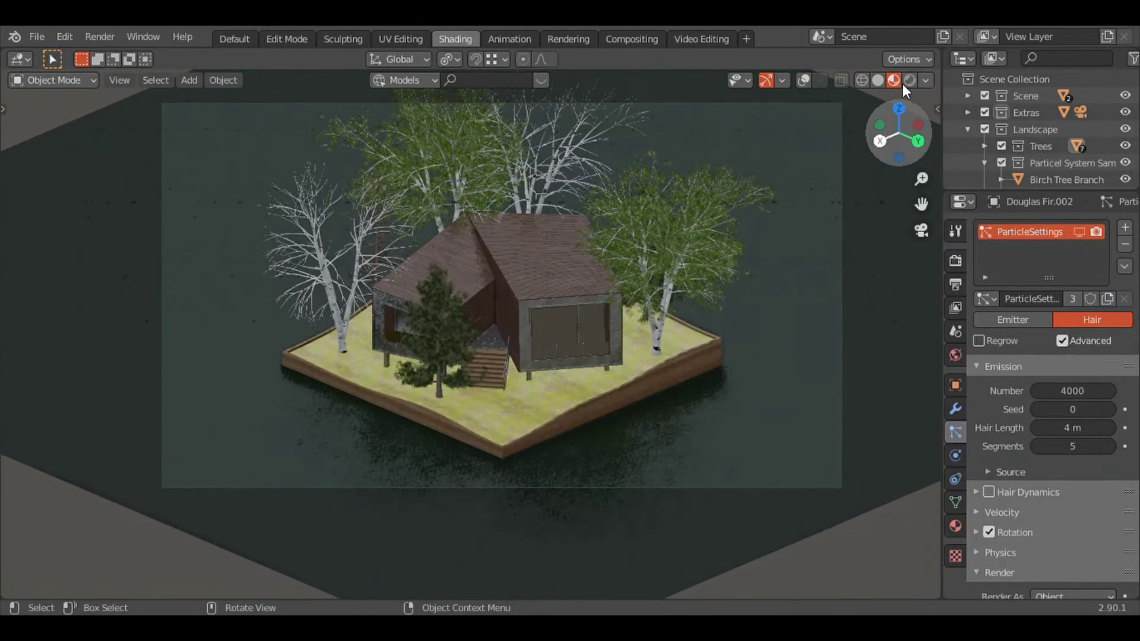
- Add a point light, raise it above the island and position it horizontally
key("shift+a")
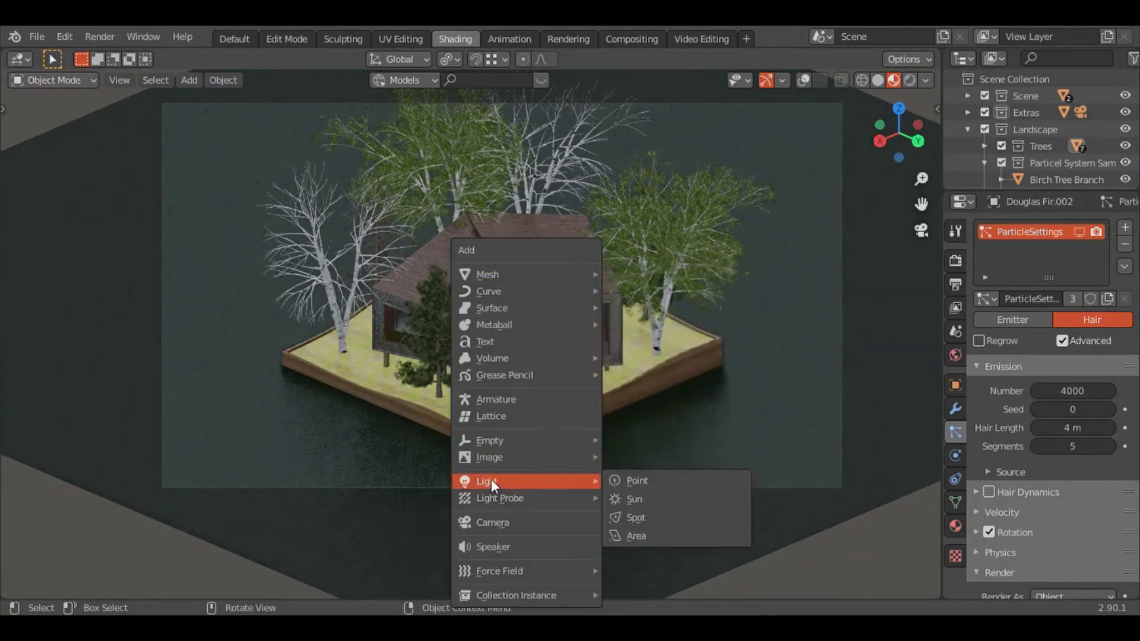
left_click(641, 481)
key("g")
key("z")
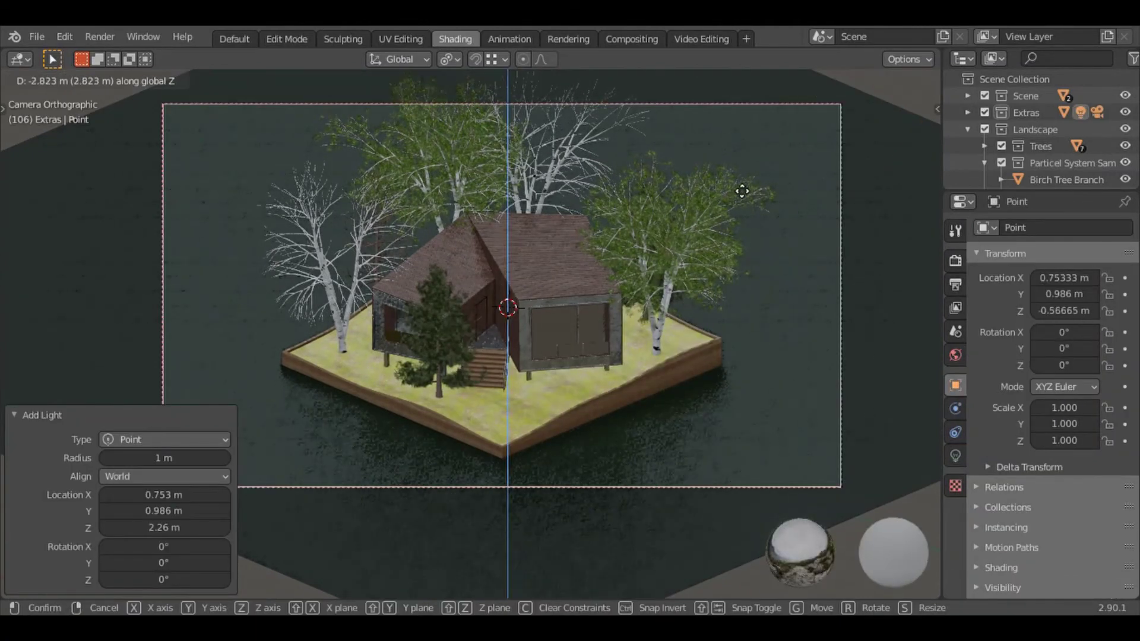
left_click(741, 191)
key("g")
key("shift+z")
left_click(843, 404)
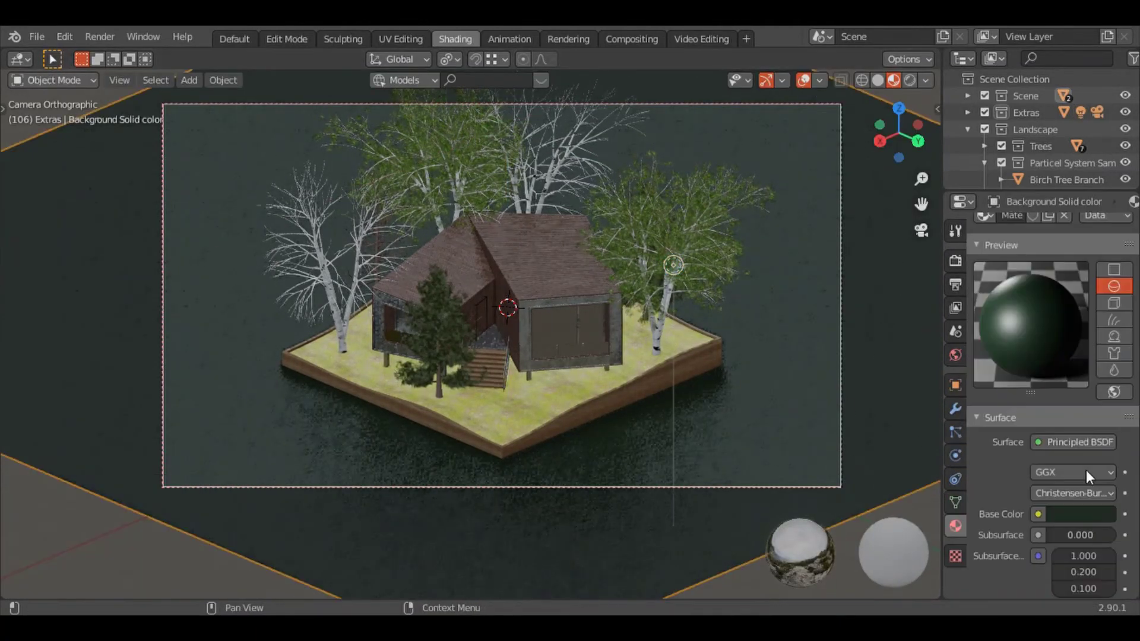
- Set the backdrop object's base colour to dark navy blue
left_click(1080, 513)
left_click(1044, 358)
left_click(1080, 514)
left_click(1021, 343)
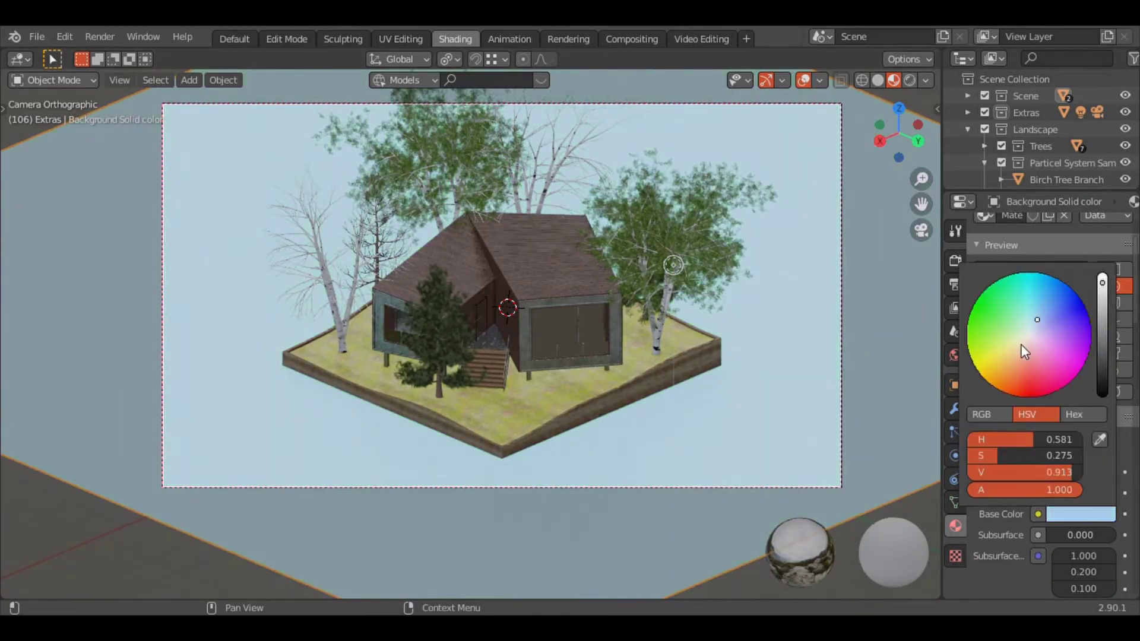
left_click(1080, 514)
left_click(1060, 311)
left_click_drag(1106, 279, 1106, 372)
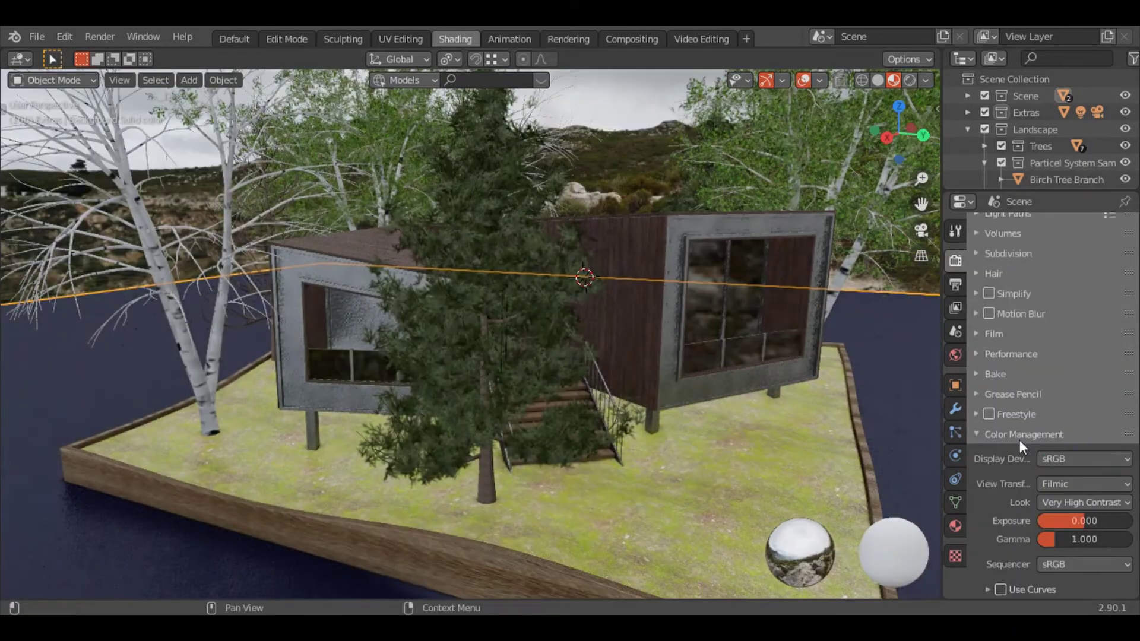
- Give the point light a 5 m radius and convert it into a Sun light
scroll(1036, 401, "up", 5)
left_click(994, 467)
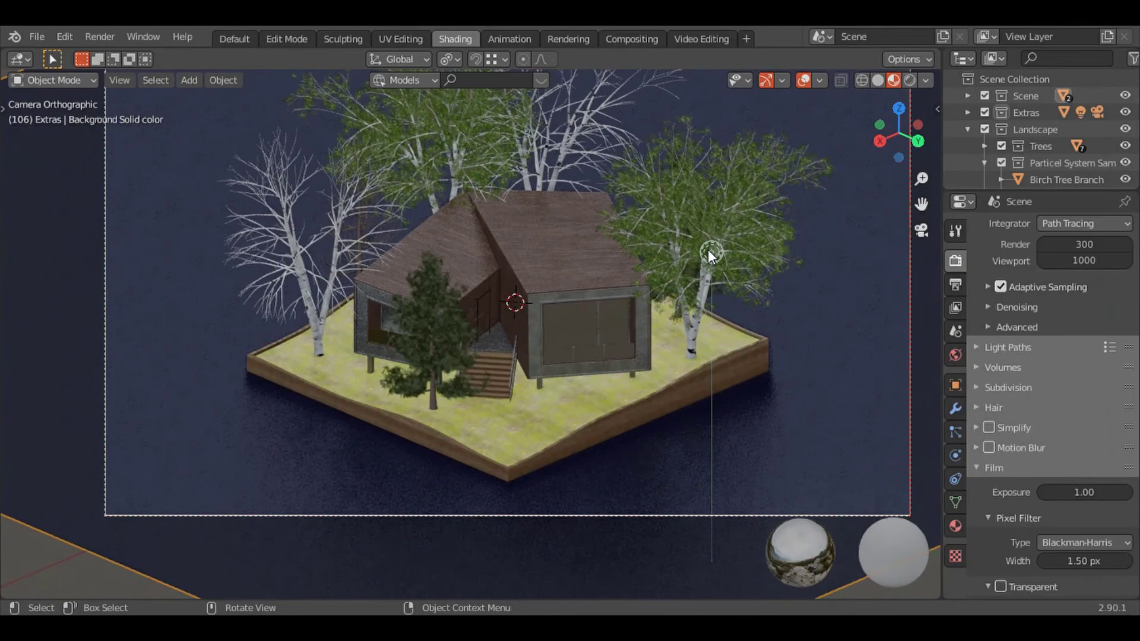
left_click(710, 252)
left_click(955, 455)
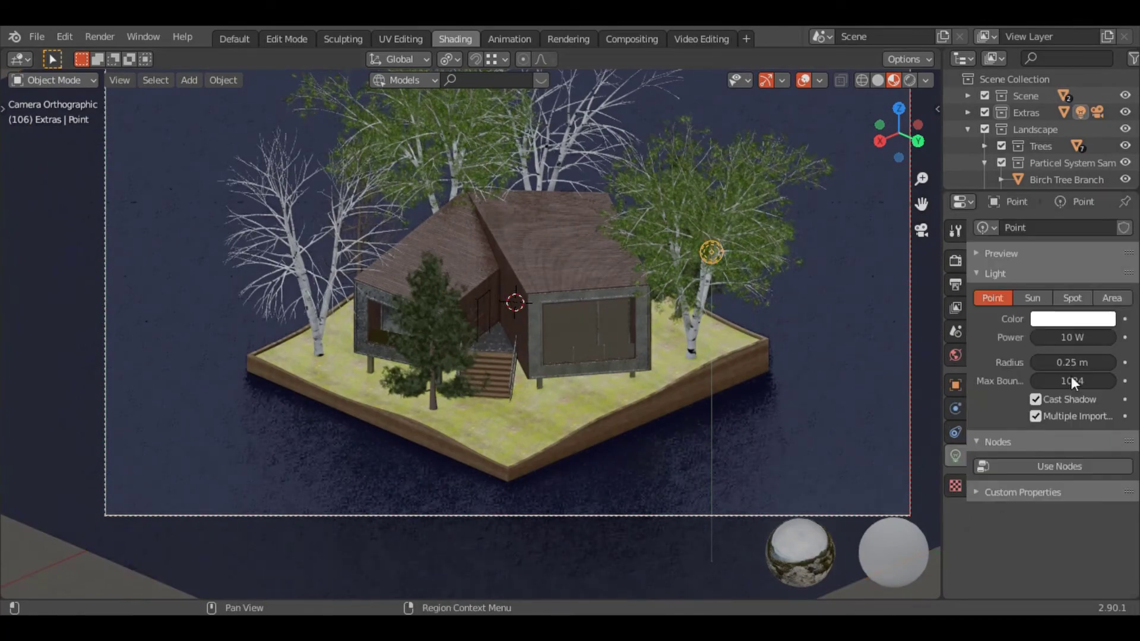
left_click(1073, 363)
type("5 m")
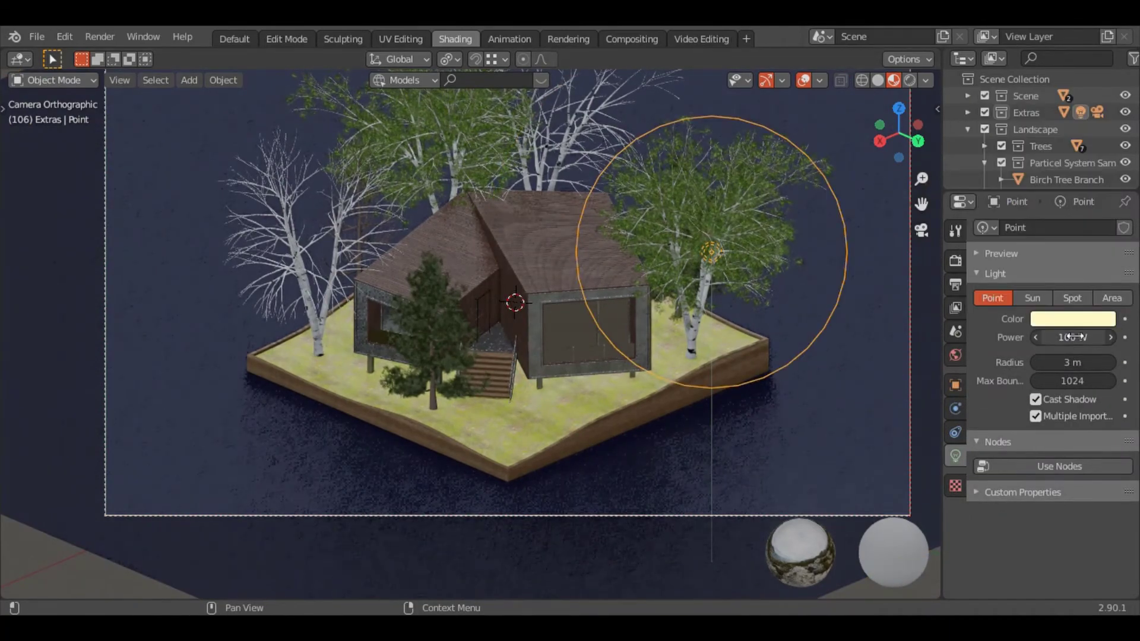
left_click(1032, 298)
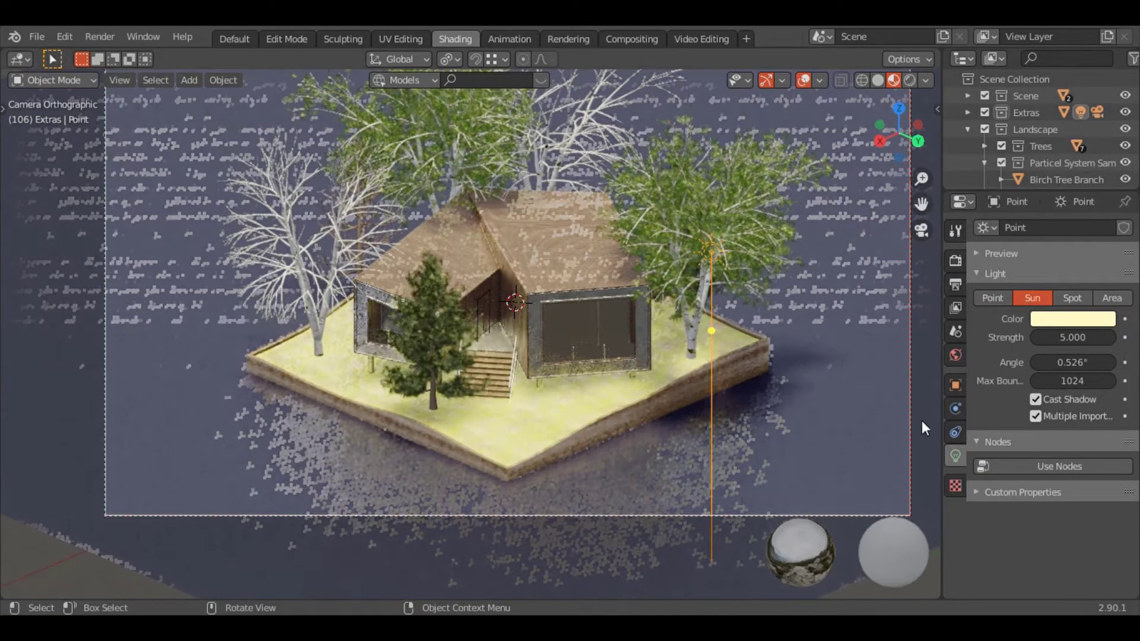
- Move the sun light into place and give it a pale tint
scroll(852, 375, "down", 2)
key("g")
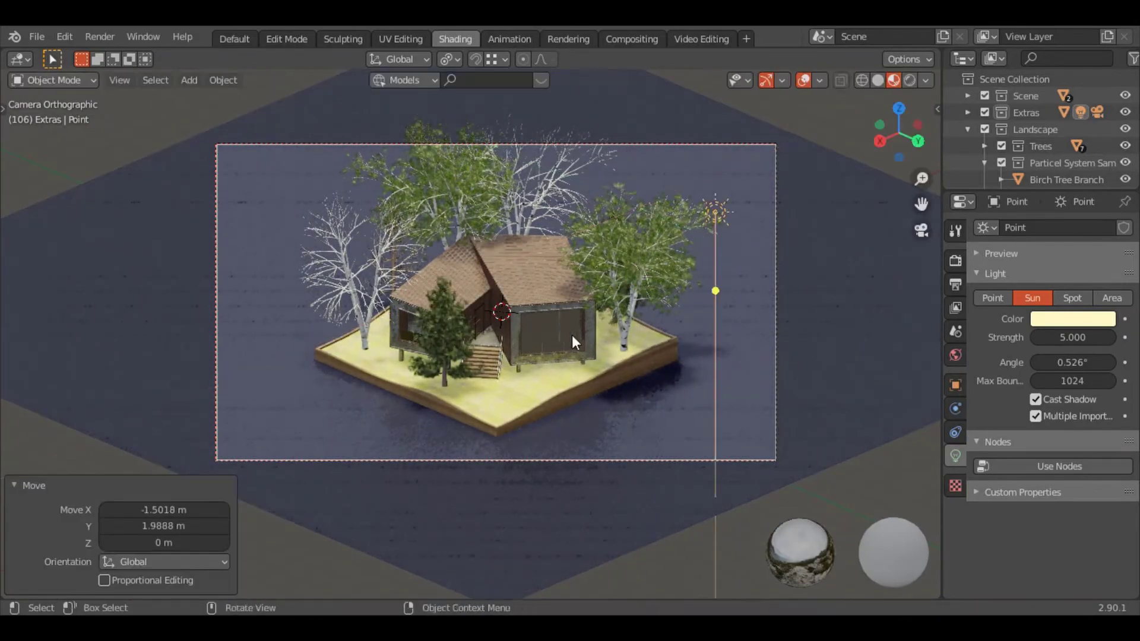
left_click(520, 327)
left_click(1084, 321)
left_click(1017, 169)
- Check the backdrop's base colour, then reselect the sun light
scroll(361, 262, "down", 2)
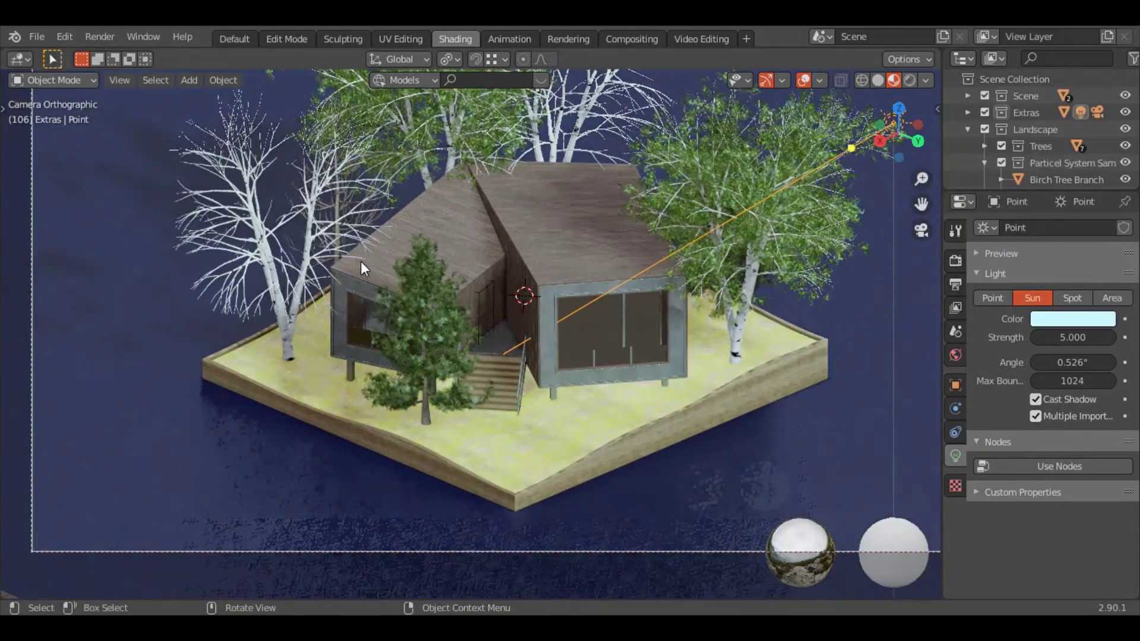
scroll(360, 261, "down", 2)
left_click(679, 476)
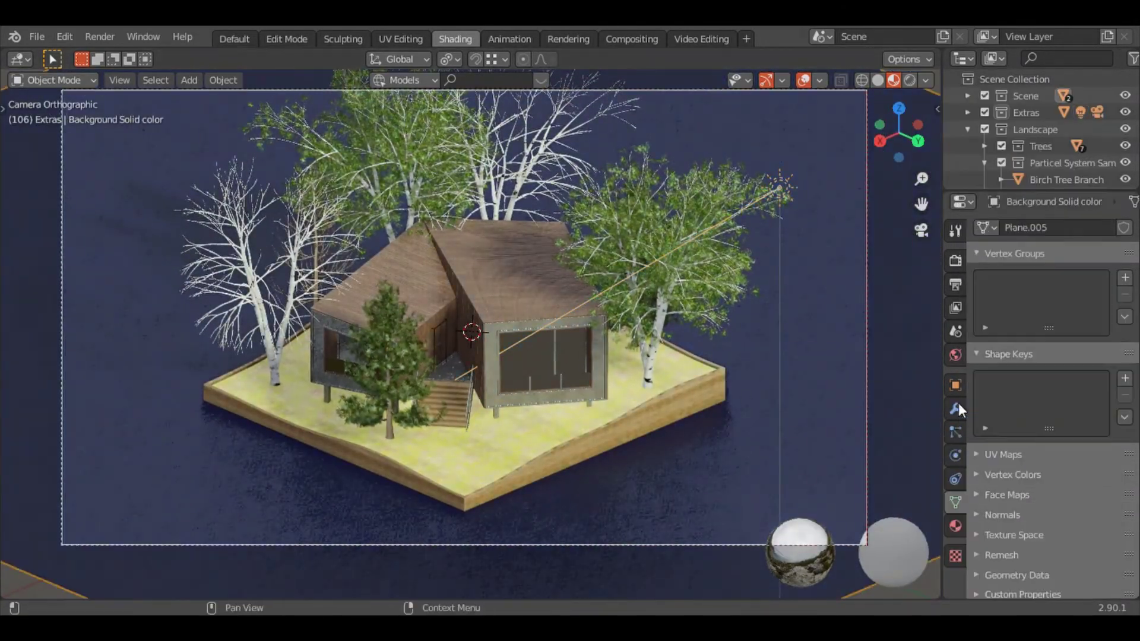
left_click(1080, 514)
left_click(779, 188)
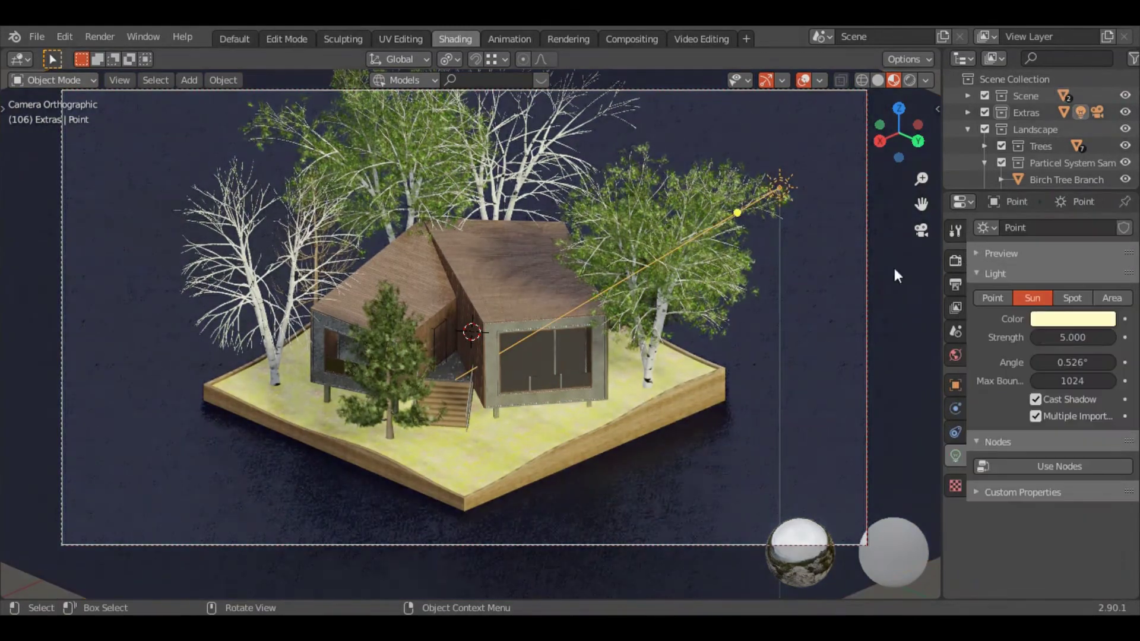
- Set the sun strength to 10, then lower it to 3
left_click(1072, 337)
type("10")
key("Return")
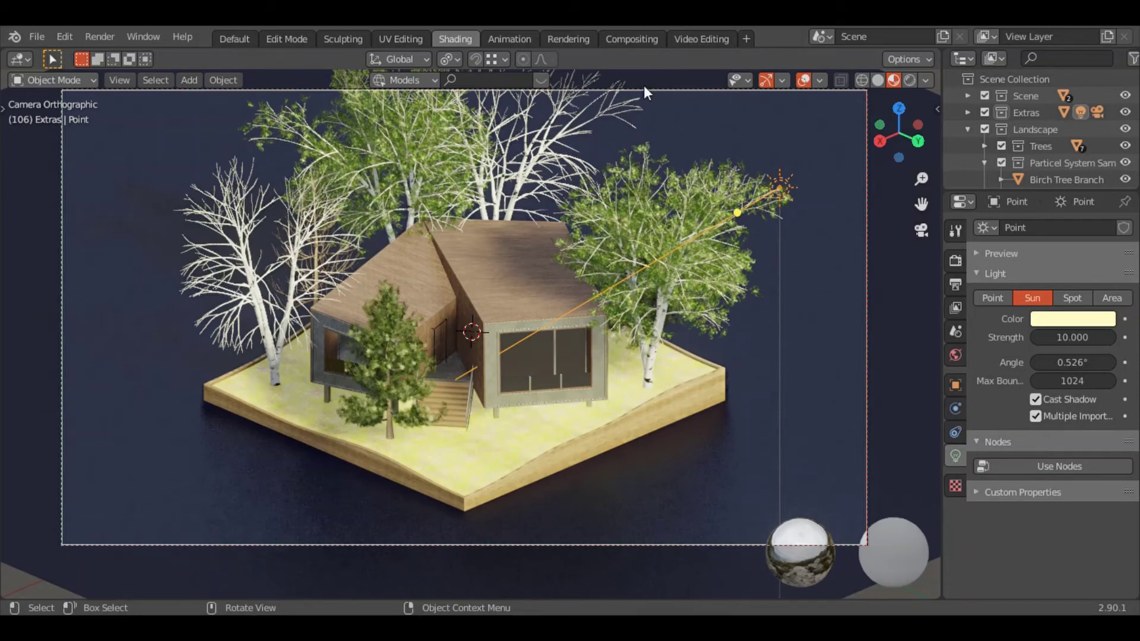
double_click(1072, 337)
type("3")
key("Return")
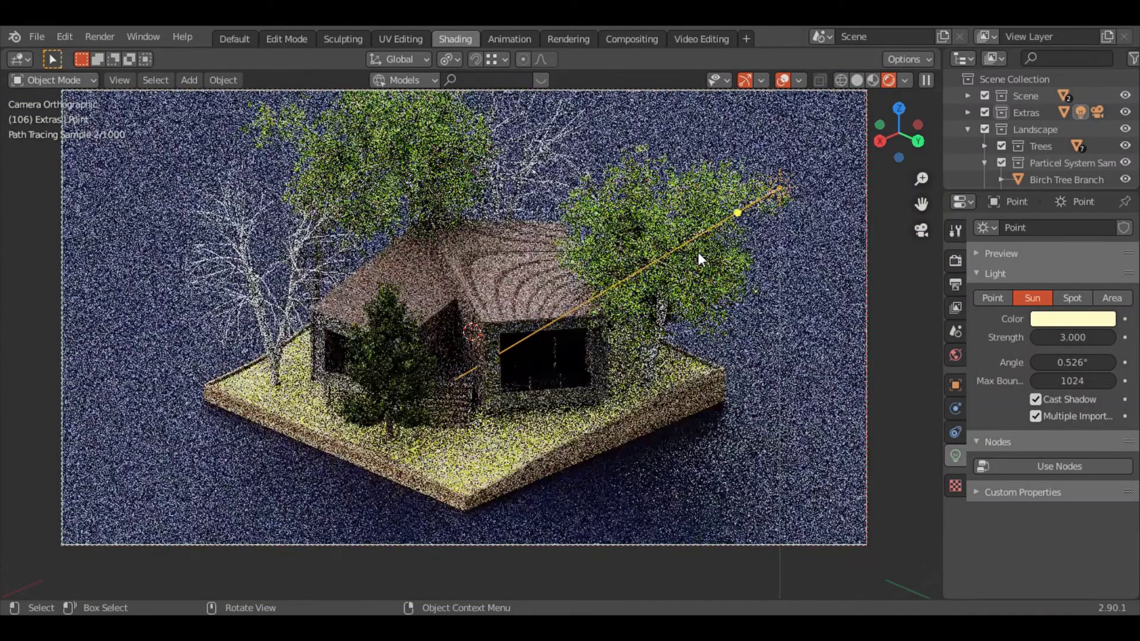
- Save the blend file and add a new area light
key("ctrl+s")
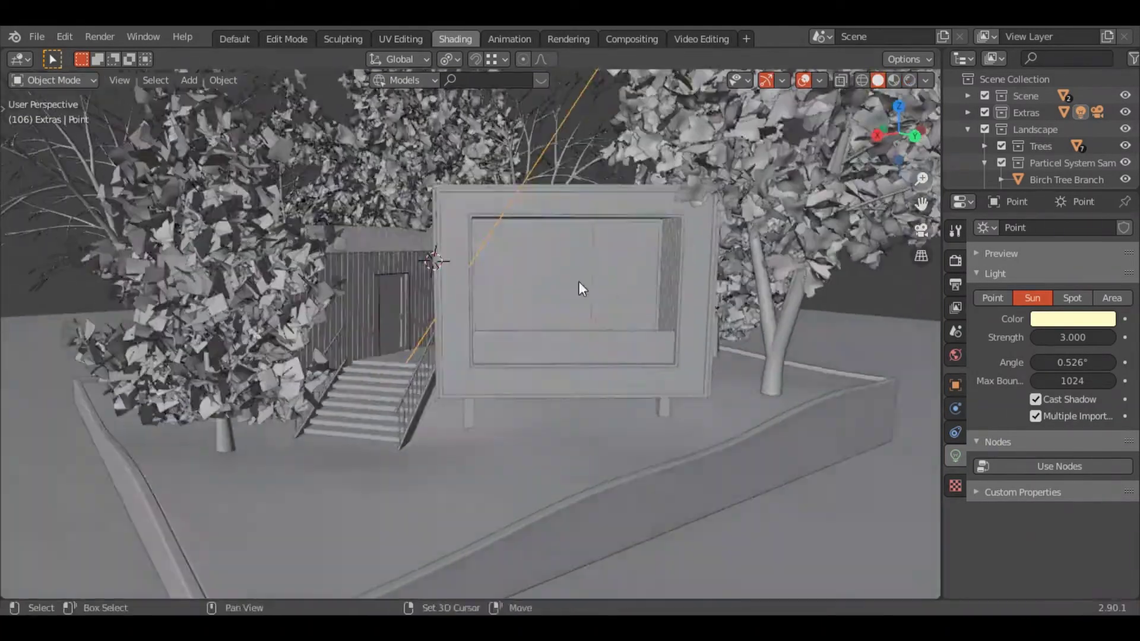
key("shift+a")
left_click(607, 197)
- Rotate, scale and move the area light into the window opening
scroll(607, 197, "down", 3)
key("r")
key("s")
left_click(763, 224)
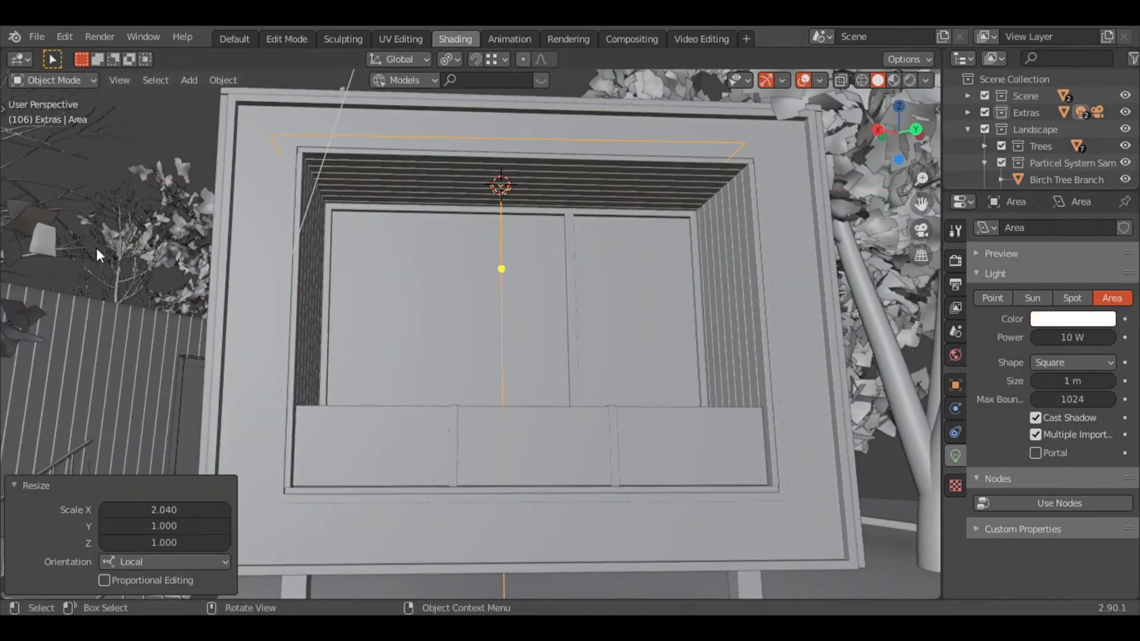
key("g")
middle_click_drag(662, 352, 617, 403)
- Give the area light a slightly warm colour and preview it in rendered camera view
left_click(1072, 319)
left_click(910, 80)
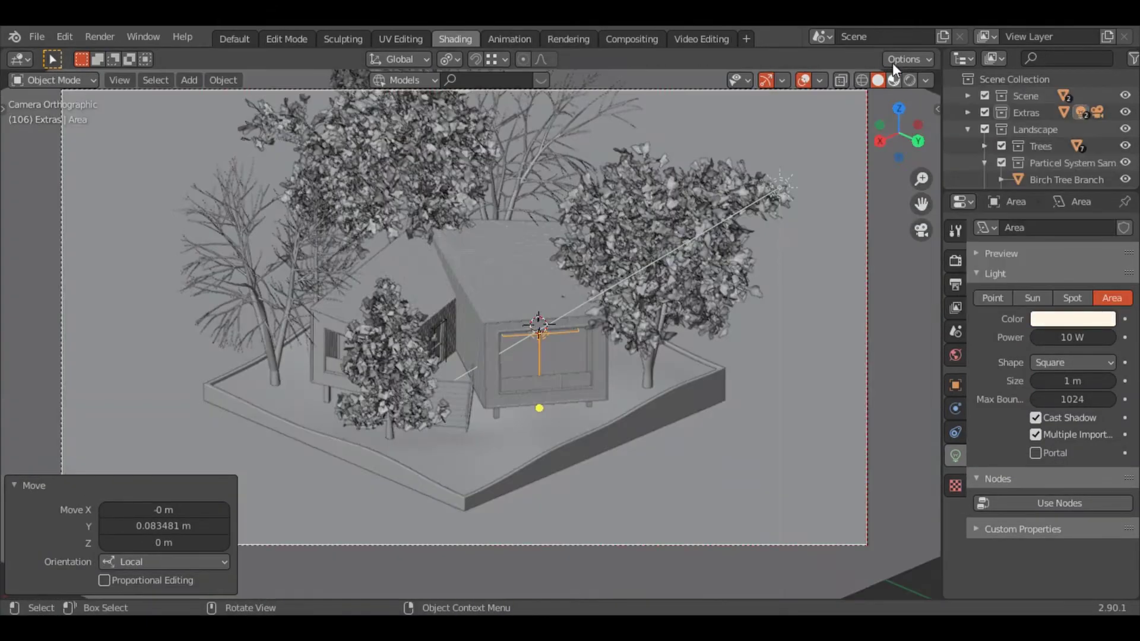
key("KP_0")
left_click(25, 493)
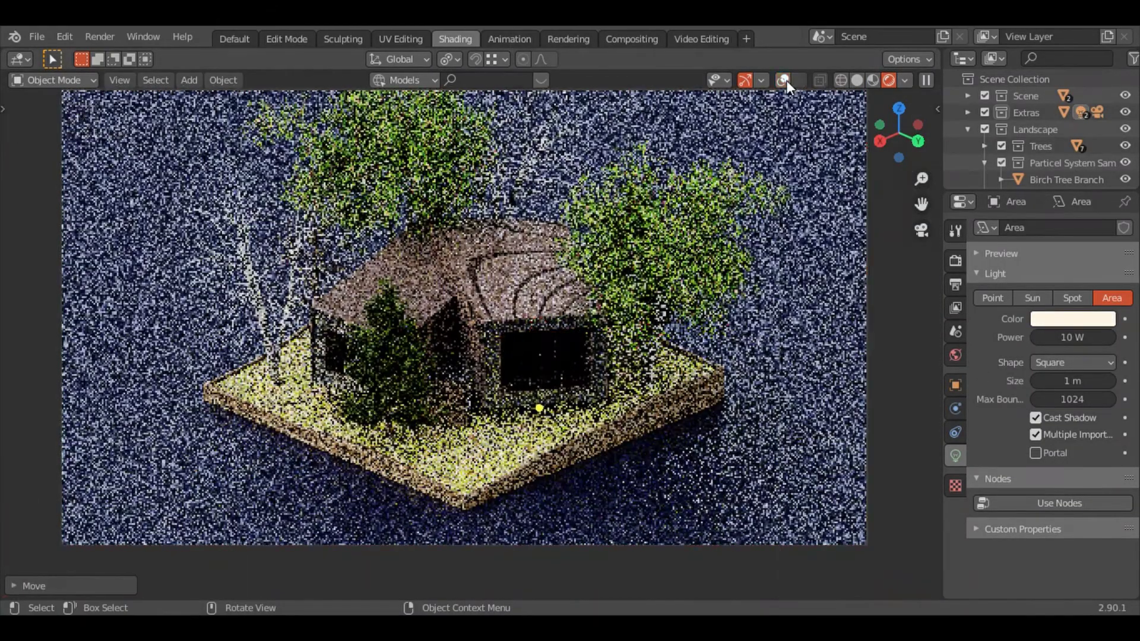
- Set the window light's power to 1000 W, briefly trying it as a point light
left_click(1073, 338)
type("100")
key("Return")
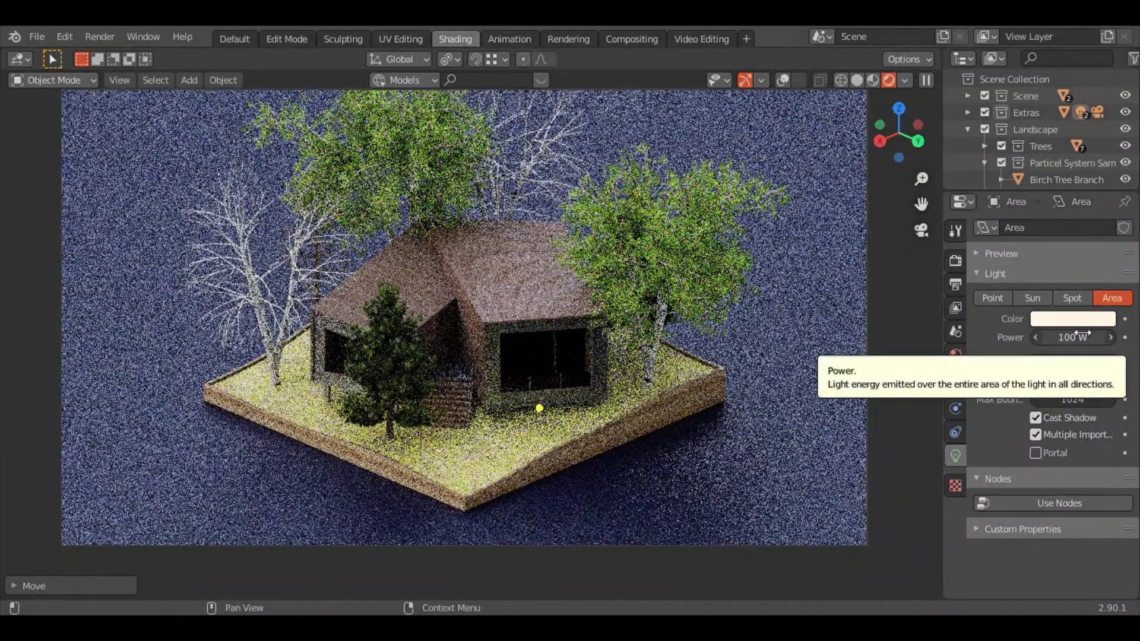
left_click(991, 298)
left_click(1073, 337)
type("1000")
key("Return")
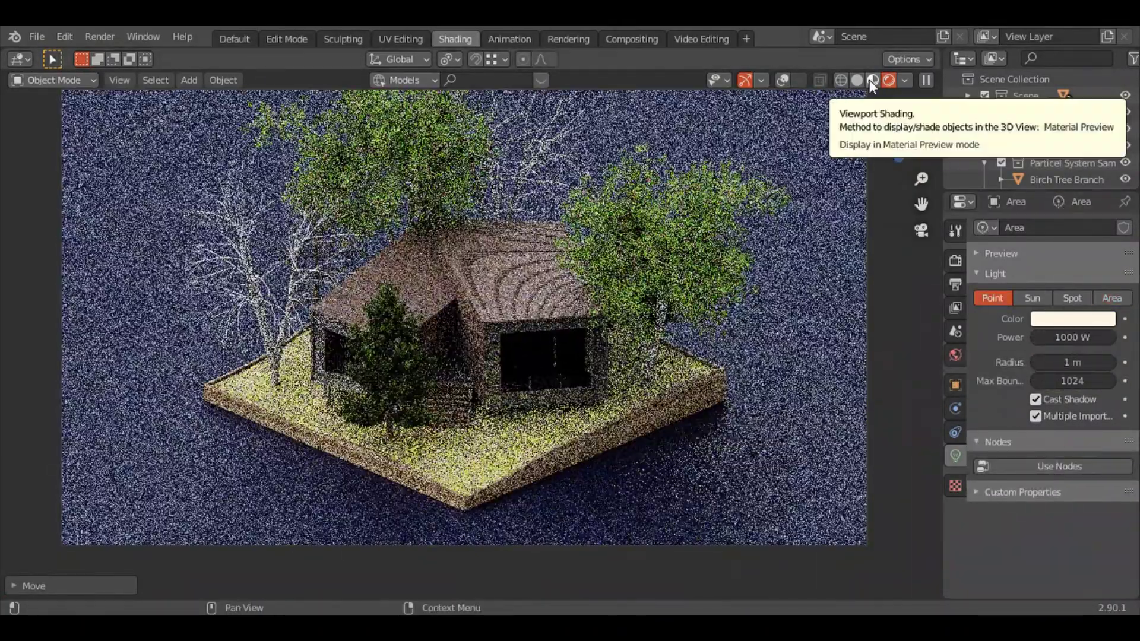
- Reselect the window light in solid shading and orbit to face the window
left_click(872, 80)
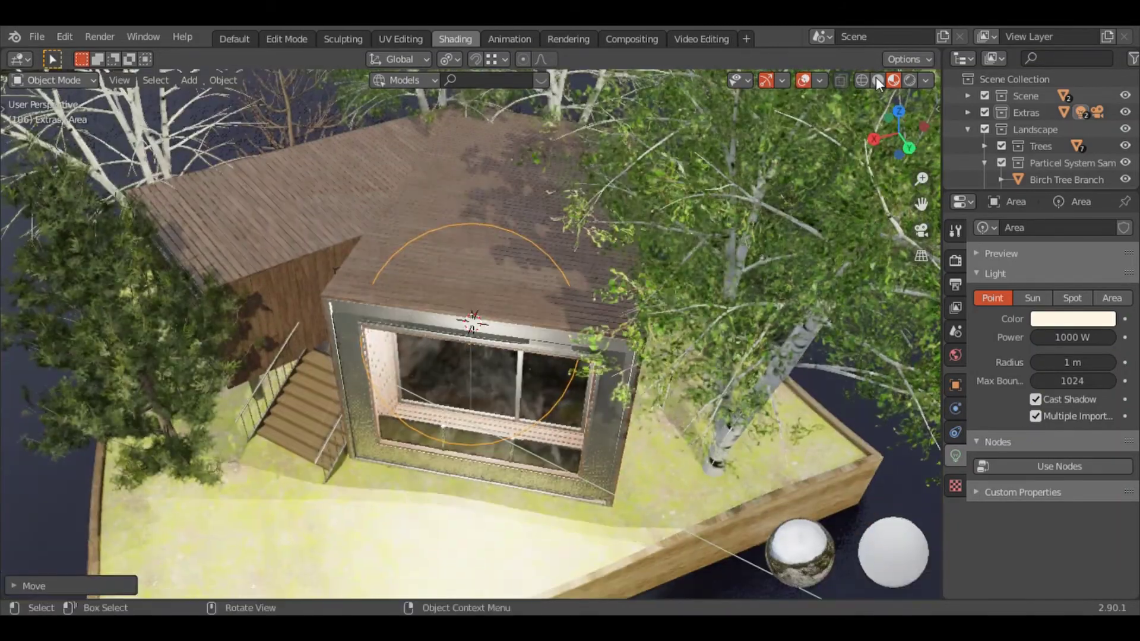
left_click(522, 382)
left_click(511, 230)
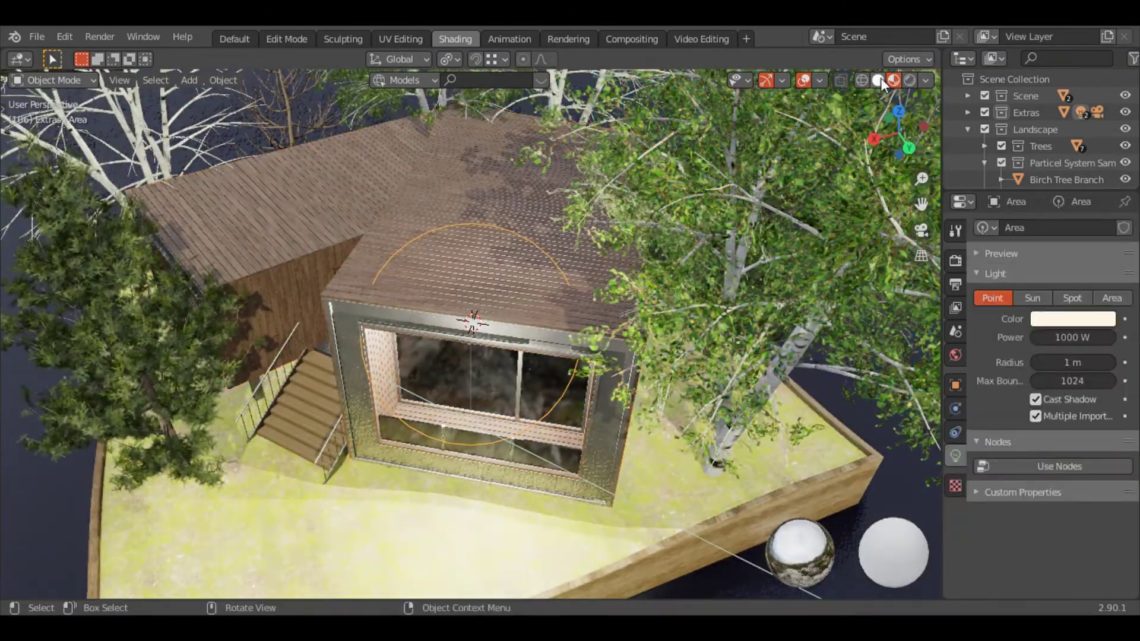
left_click(878, 80)
middle_click_drag(654, 387, 647, 468)
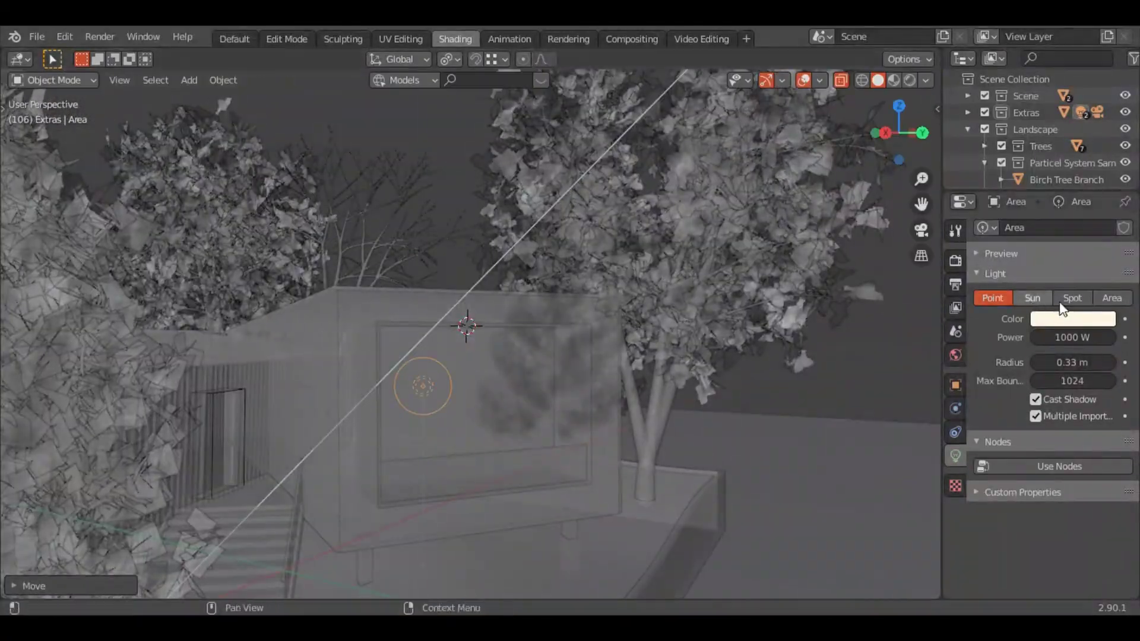
- Turn the light back into an area light and scale it down to 0.33 m
left_click(1111, 298)
key("s")
left_click(461, 364)
key("KP_0")
left_click(909, 80)
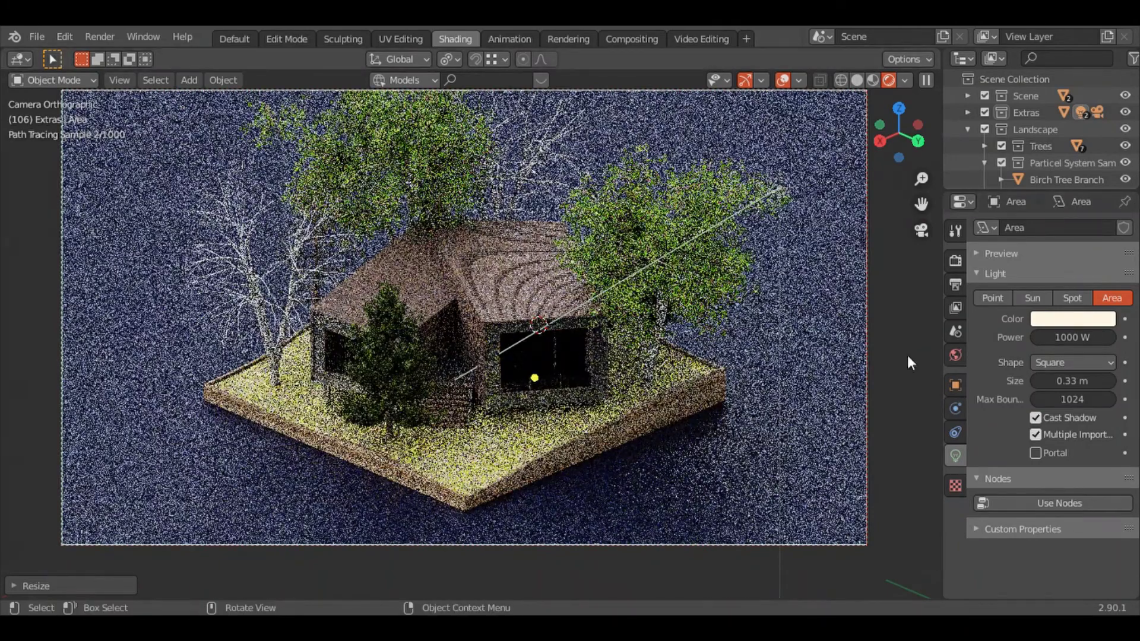
left_click(856, 80)
- Rotate the area light into the window and check it in rendered camera view
key("alt+z")
middle_click_drag(467, 447, 554, 385)
key("g")
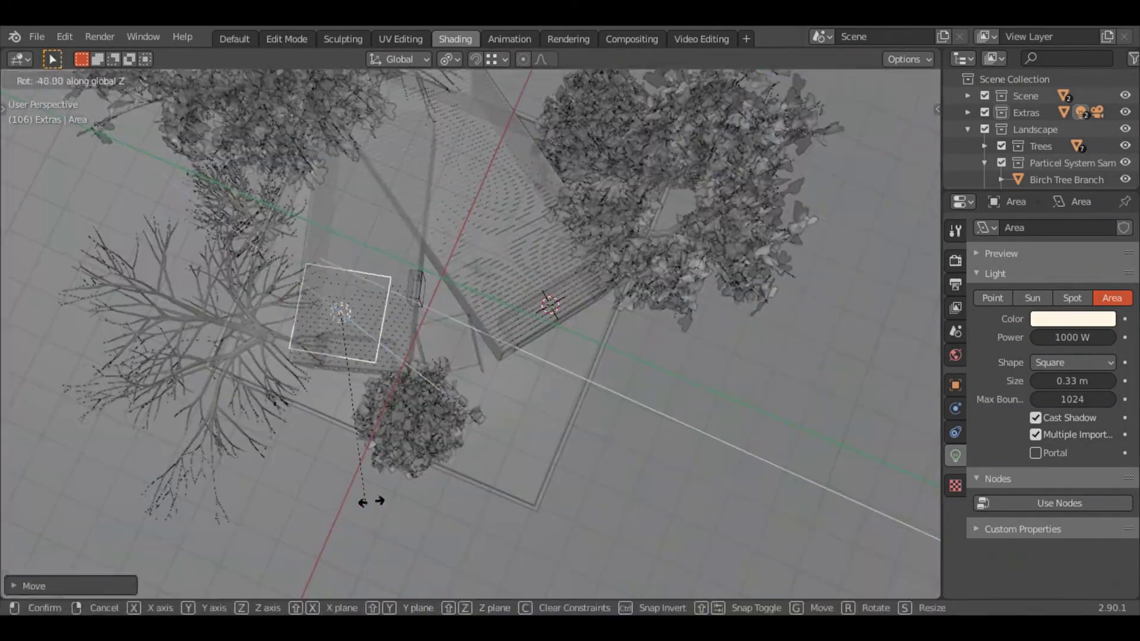
left_click(369, 497)
key("KP_0")
key("z")
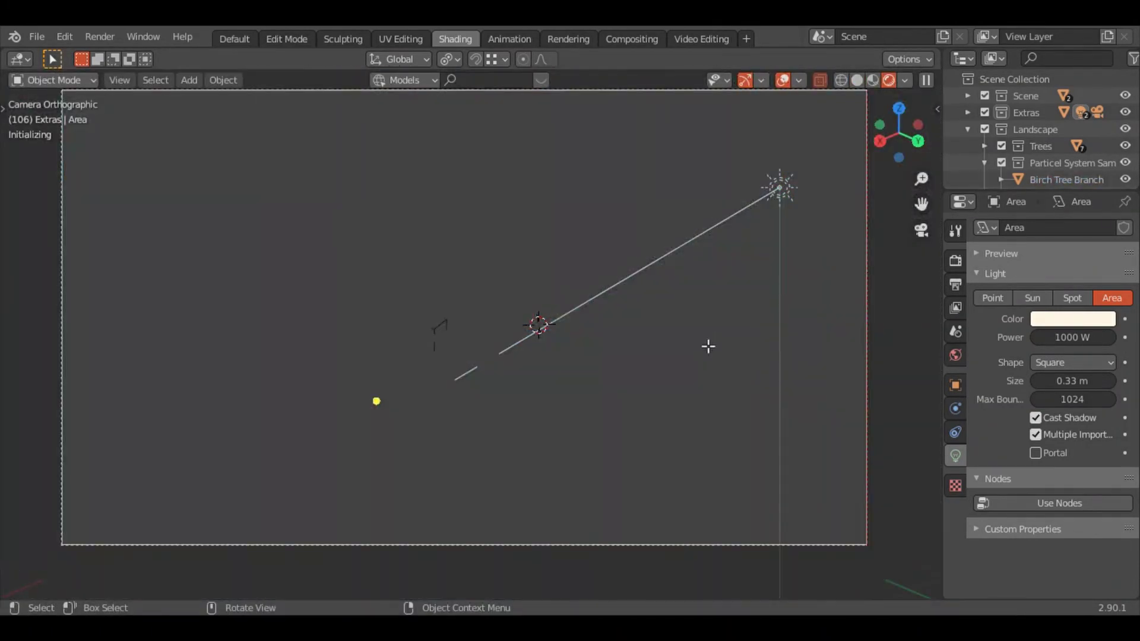
left_click(819, 80)
- Show the birch leaf particles in the viewport again
left_click(266, 316)
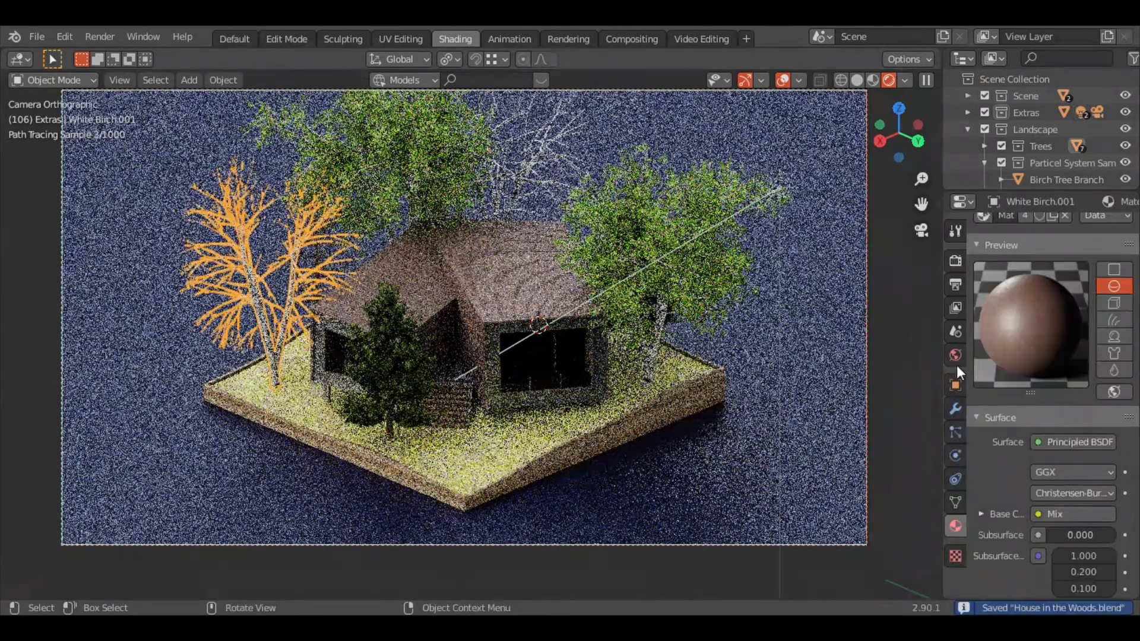
left_click(955, 409)
left_click(1052, 294)
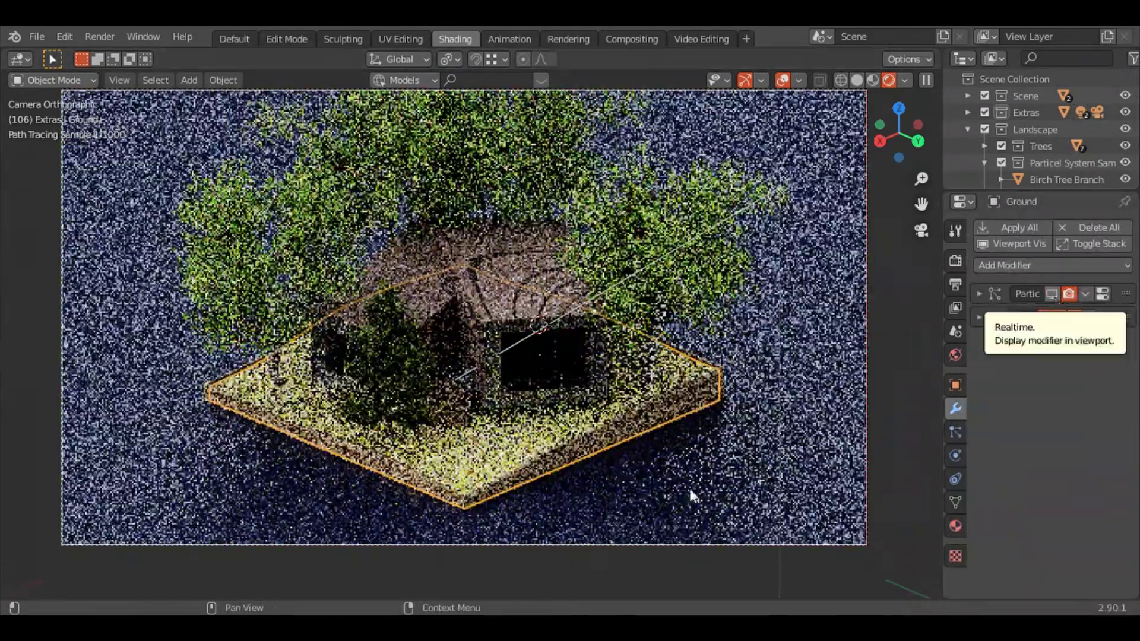
left_click(689, 488)
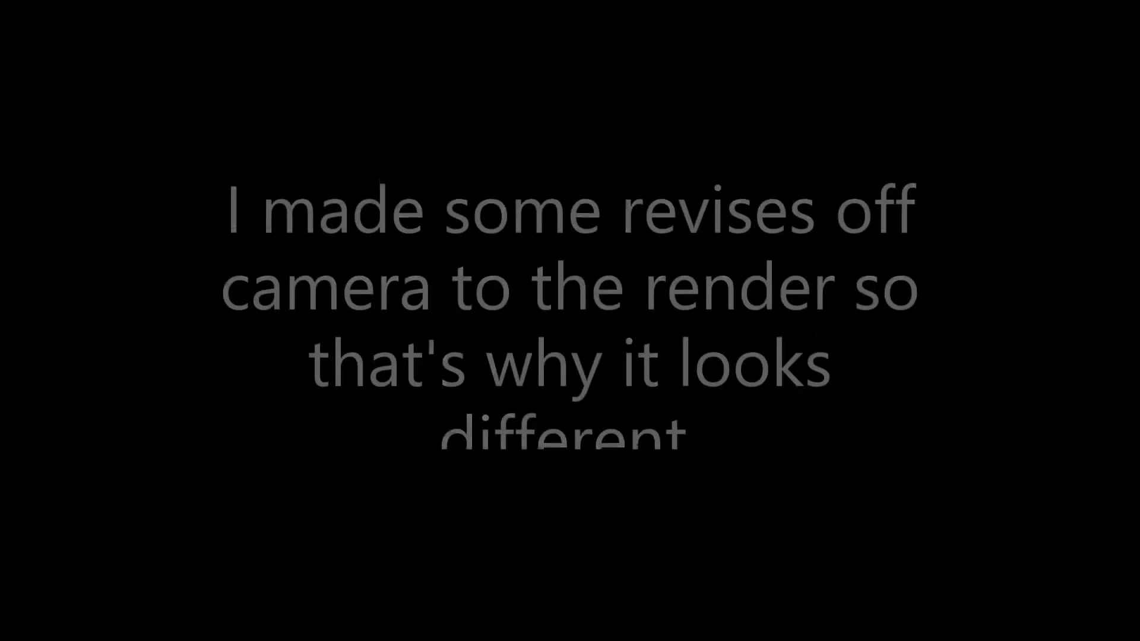